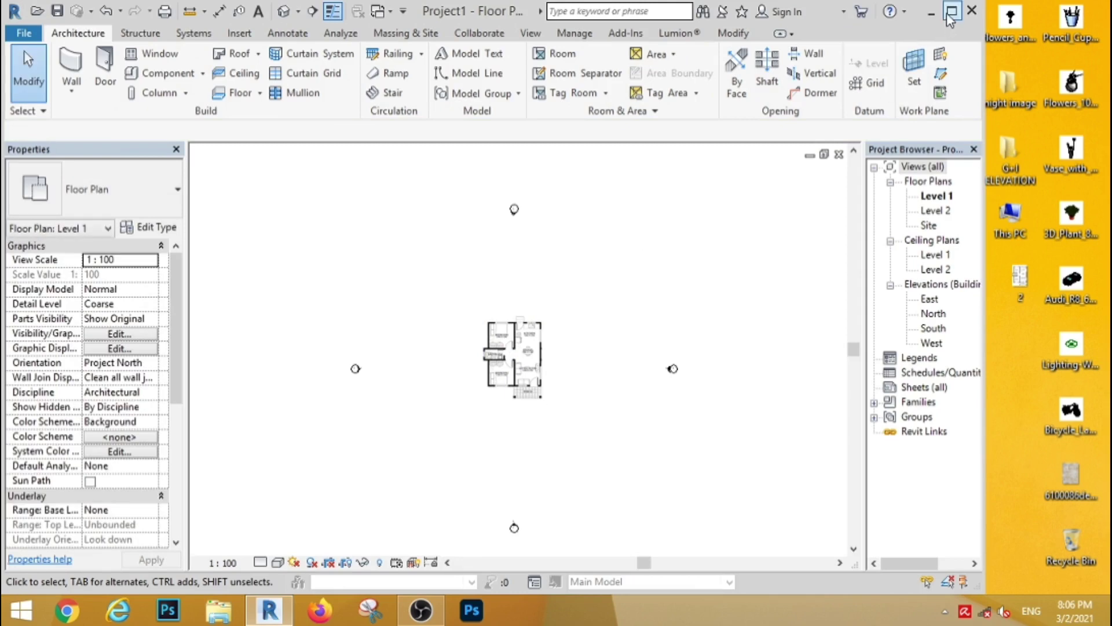
Step: Maximize Revit and set the project's length units to Meters in Project Units
{"action": "left_click", "coordinate": [952, 10]}
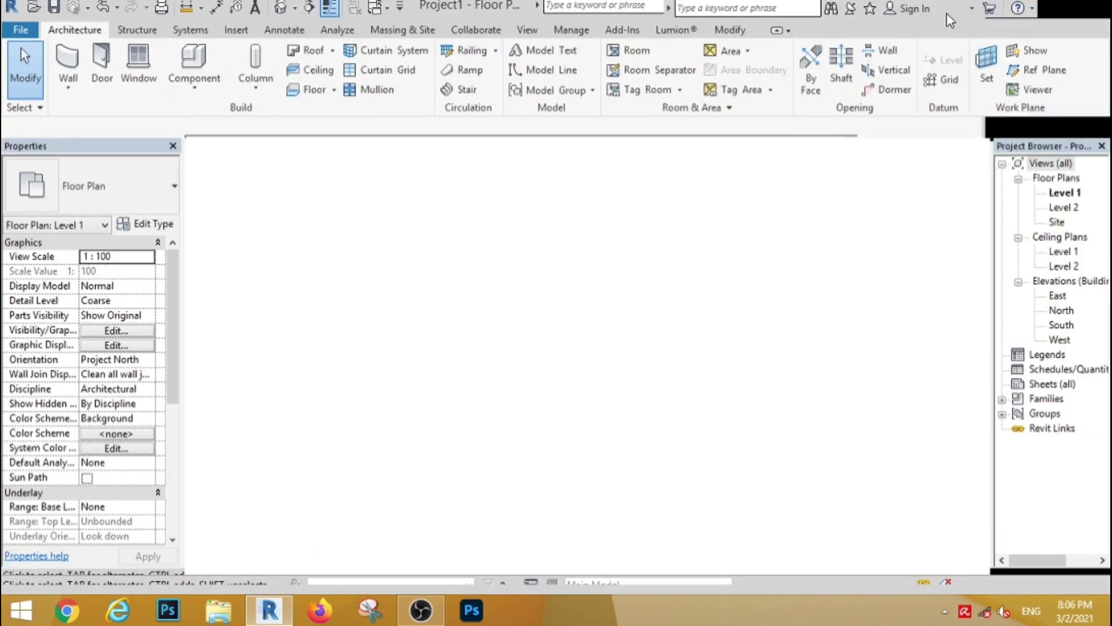
{"action": "scroll", "coordinate": [492, 365], "scroll_direction": "up", "scroll_amount": 3}
{"action": "scroll", "coordinate": [491, 361], "scroll_direction": "up", "scroll_amount": 5}
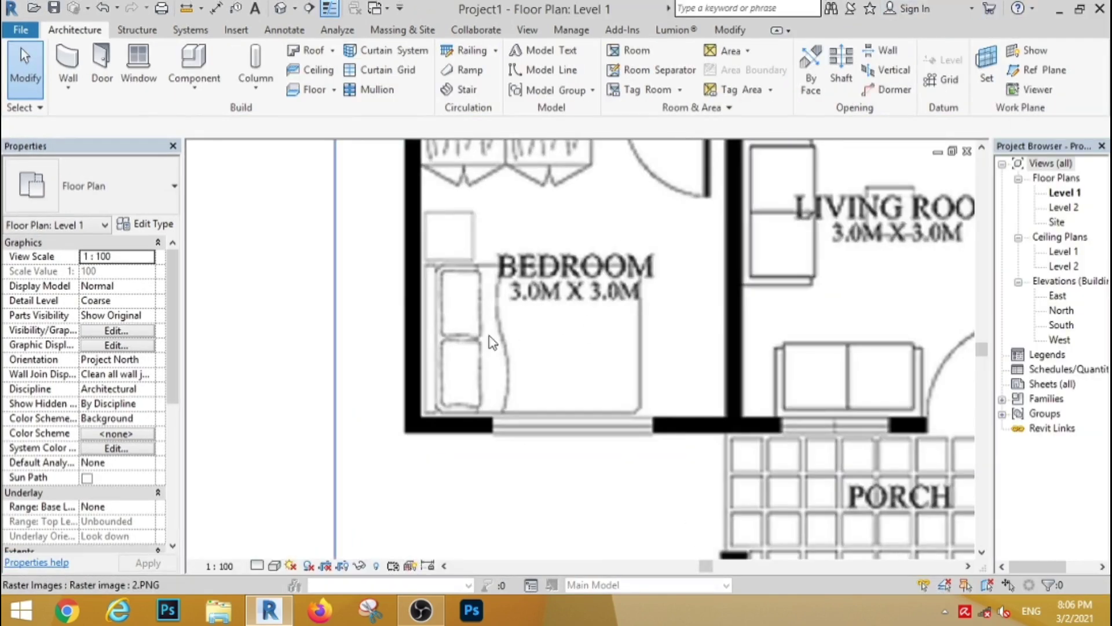
{"action": "scroll", "coordinate": [492, 342], "scroll_direction": "down", "scroll_amount": 3}
{"action": "scroll", "coordinate": [492, 342], "scroll_direction": "down", "scroll_amount": 2}
{"action": "scroll", "coordinate": [509, 182], "scroll_direction": "up", "scroll_amount": 2}
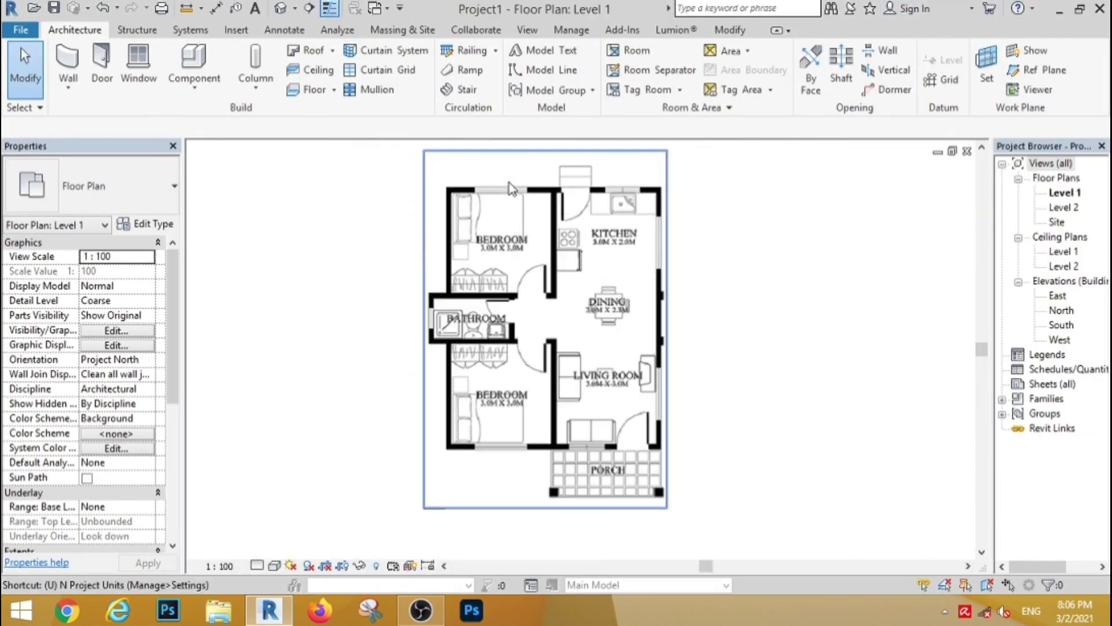
{"action": "key", "text": "n"}
{"action": "left_click", "coordinate": [658, 182]}
{"action": "left_click", "coordinate": [559, 213]}
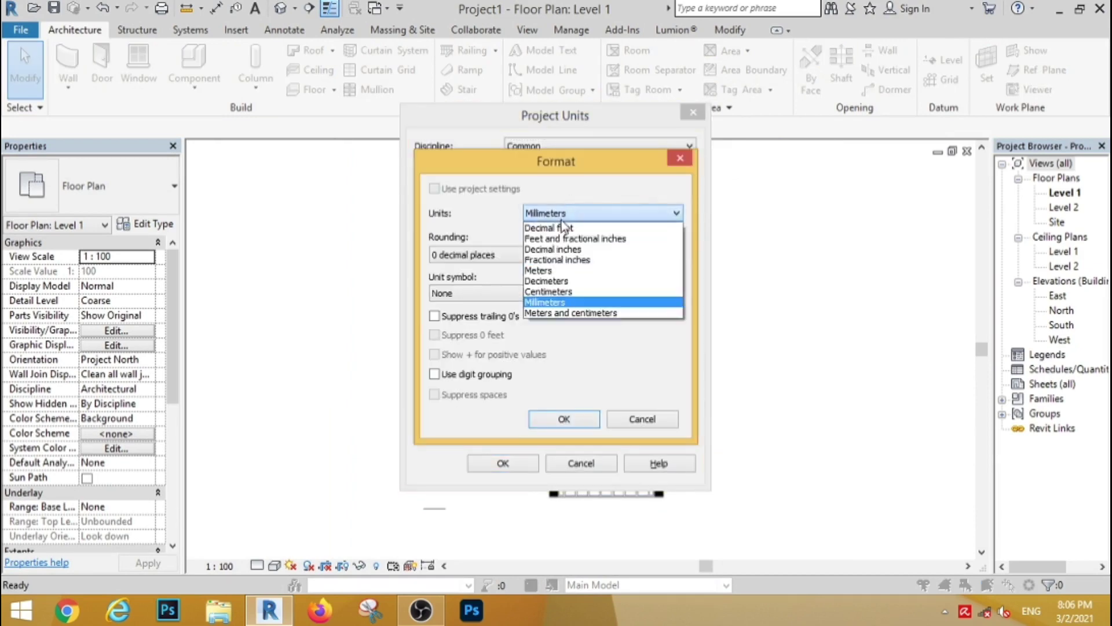
{"action": "left_click", "coordinate": [549, 274]}
{"action": "left_click", "coordinate": [551, 425]}
{"action": "left_click", "coordinate": [505, 462]}
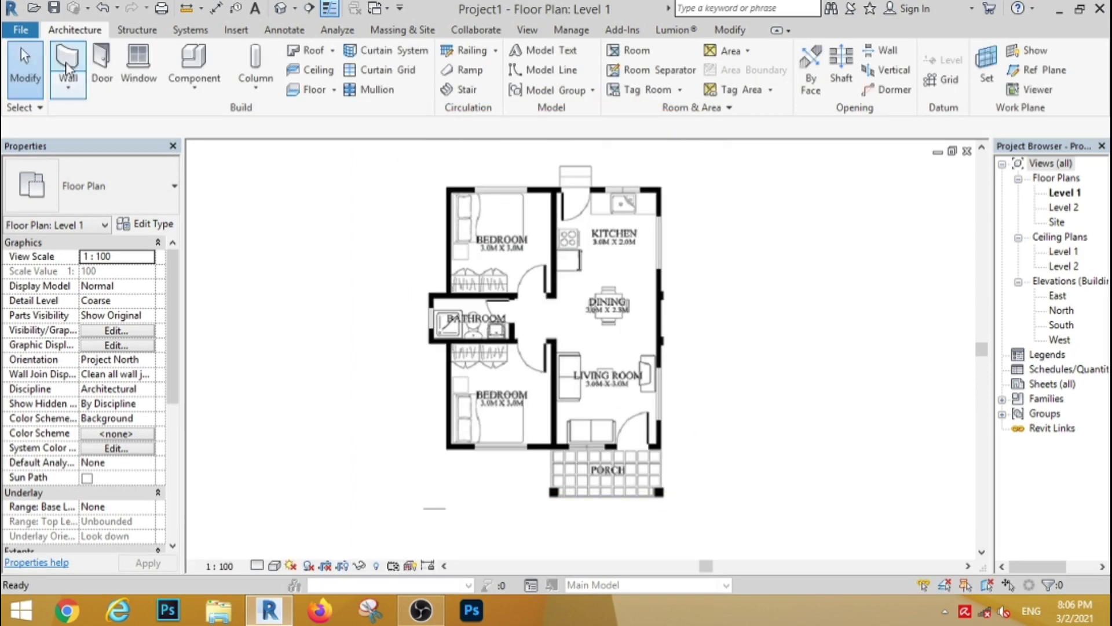
Step: Draw a 3 m wall upward from the lower bedroom's bottom-left corner
{"action": "key", "text": "w"}
{"action": "key", "text": "a"}
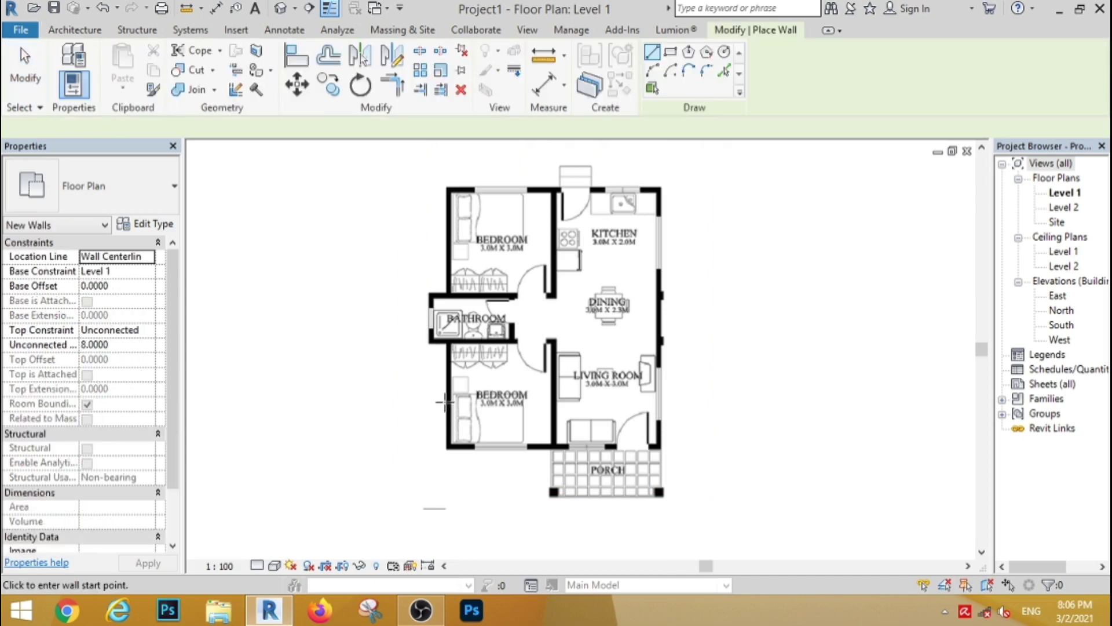
{"action": "scroll", "coordinate": [454, 428], "scroll_direction": "up", "scroll_amount": 3}
{"action": "scroll", "coordinate": [455, 457], "scroll_direction": "up", "scroll_amount": 3}
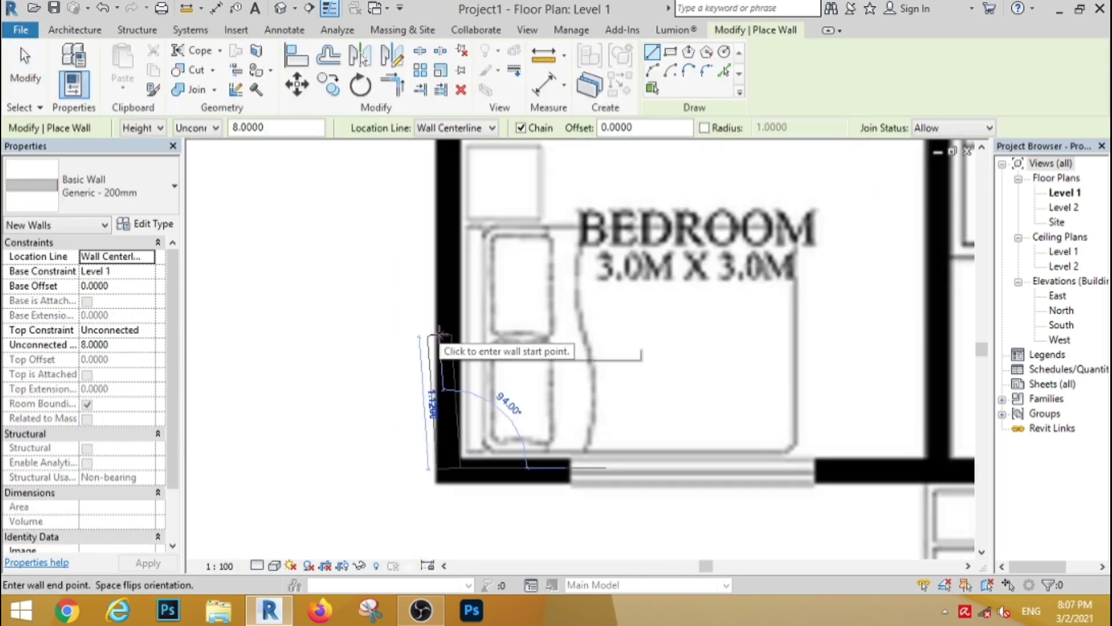
{"action": "left_click", "coordinate": [439, 474]}
{"action": "scroll", "coordinate": [457, 366], "scroll_direction": "down", "scroll_amount": 2}
{"action": "scroll", "coordinate": [457, 366], "scroll_direction": "down", "scroll_amount": 2}
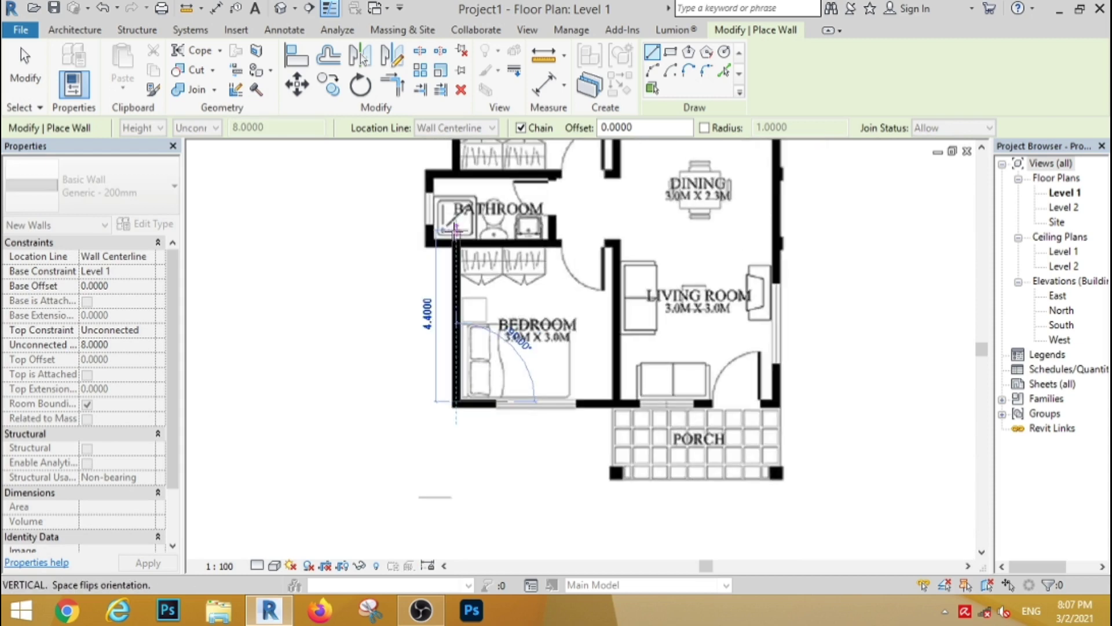
{"action": "type", "text": "3"}
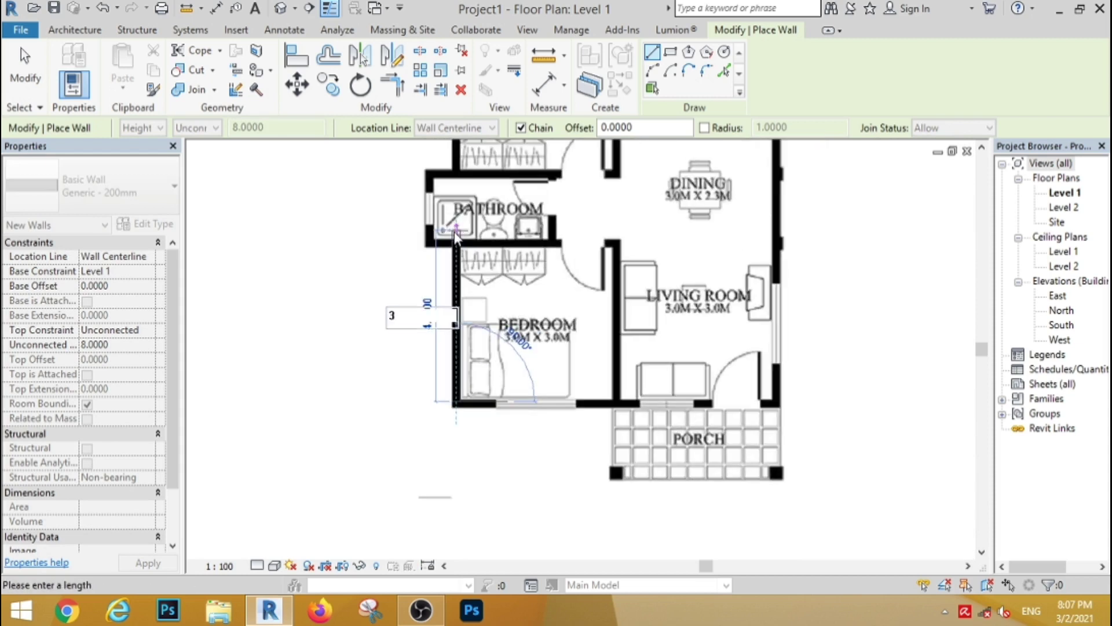
{"action": "key", "text": "Return"}
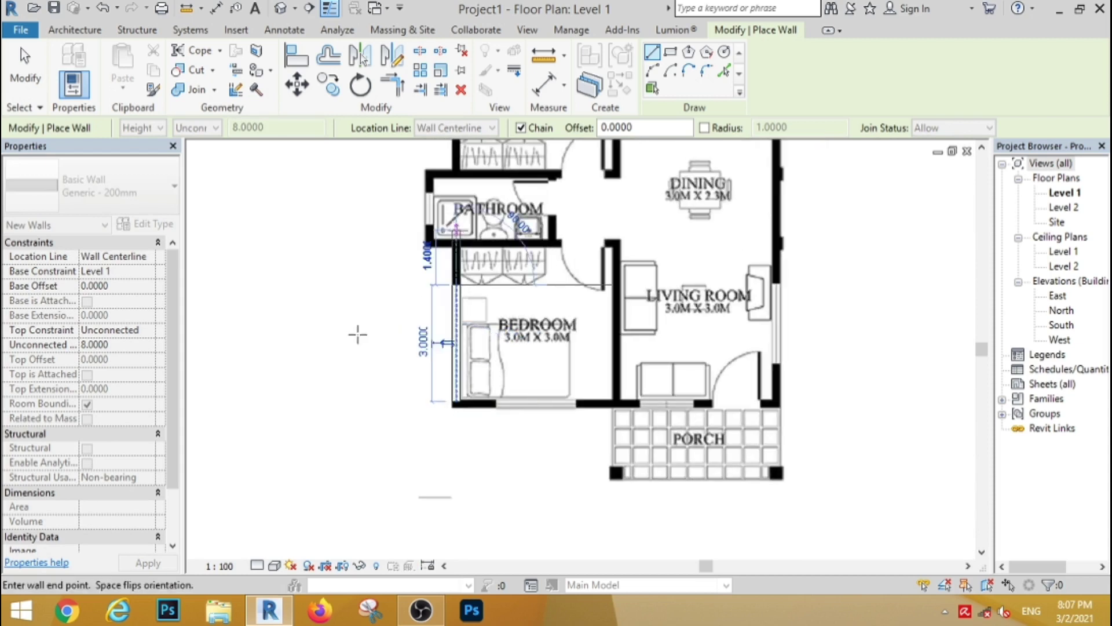
{"action": "key", "text": "Escape"}
{"action": "key", "text": "Escape"}
Step: Scale the floor-plan image to 75% about the wall's bottom end so the bedroom matches the 3 m wall
{"action": "scroll", "coordinate": [518, 361], "scroll_direction": "up", "scroll_amount": 2}
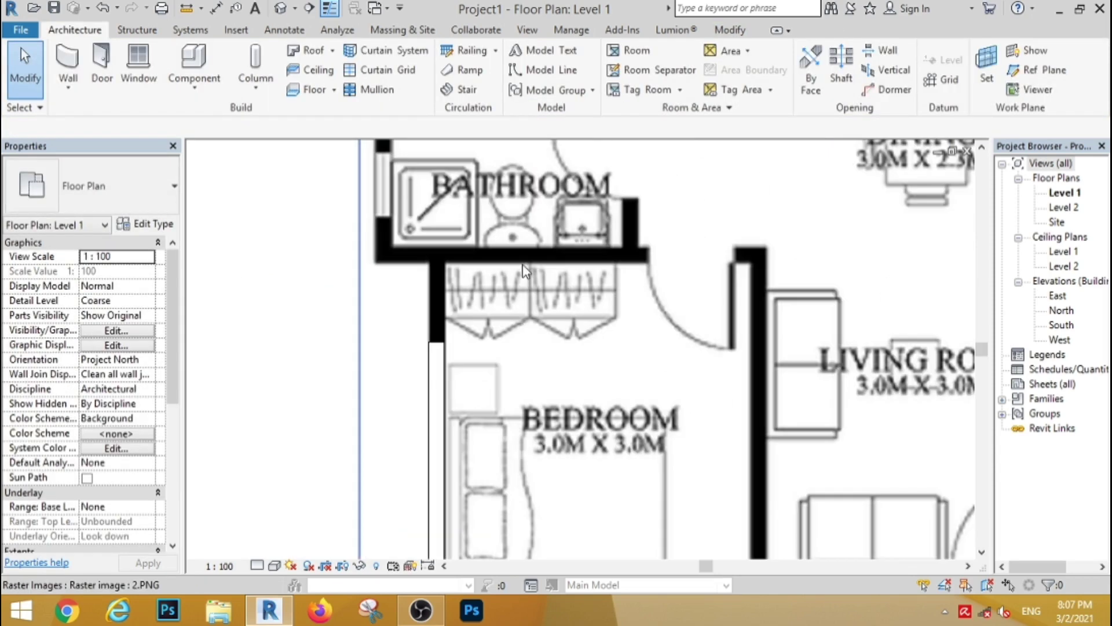
{"action": "left_click", "coordinate": [507, 313]}
{"action": "scroll", "coordinate": [508, 311], "scroll_direction": "down", "scroll_amount": 1}
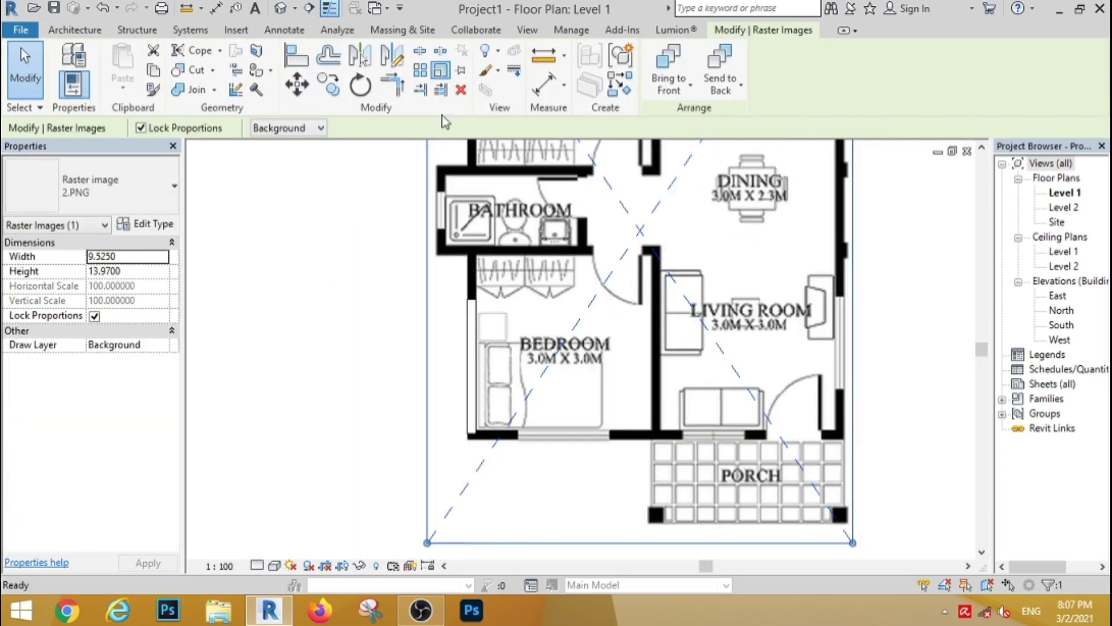
{"action": "left_click", "coordinate": [440, 69]}
{"action": "left_click", "coordinate": [474, 434]}
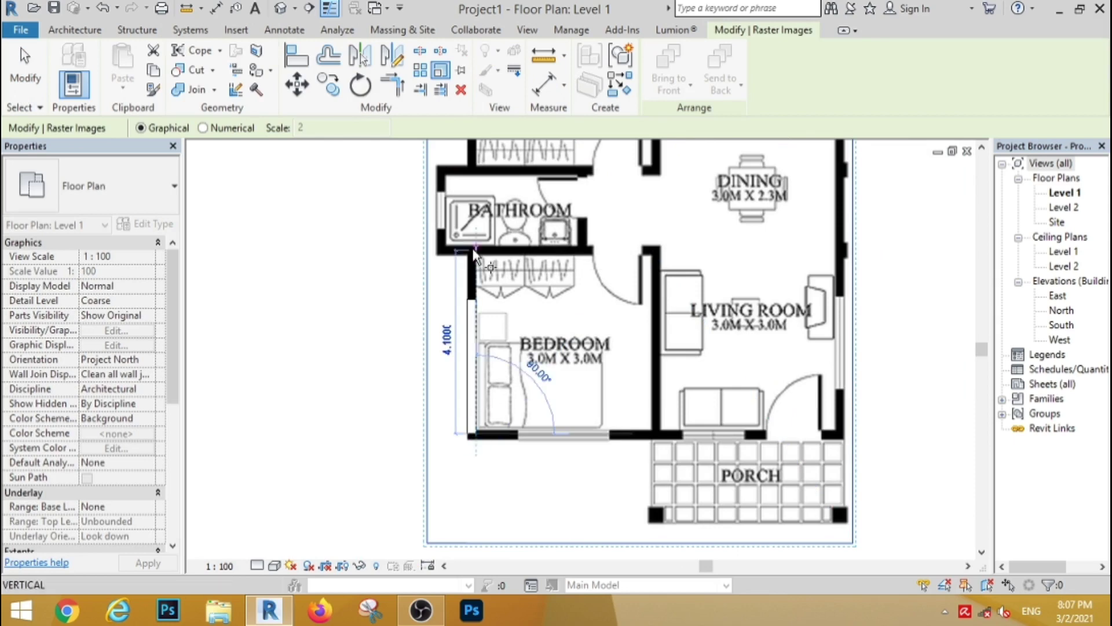
{"action": "left_click", "coordinate": [475, 299]}
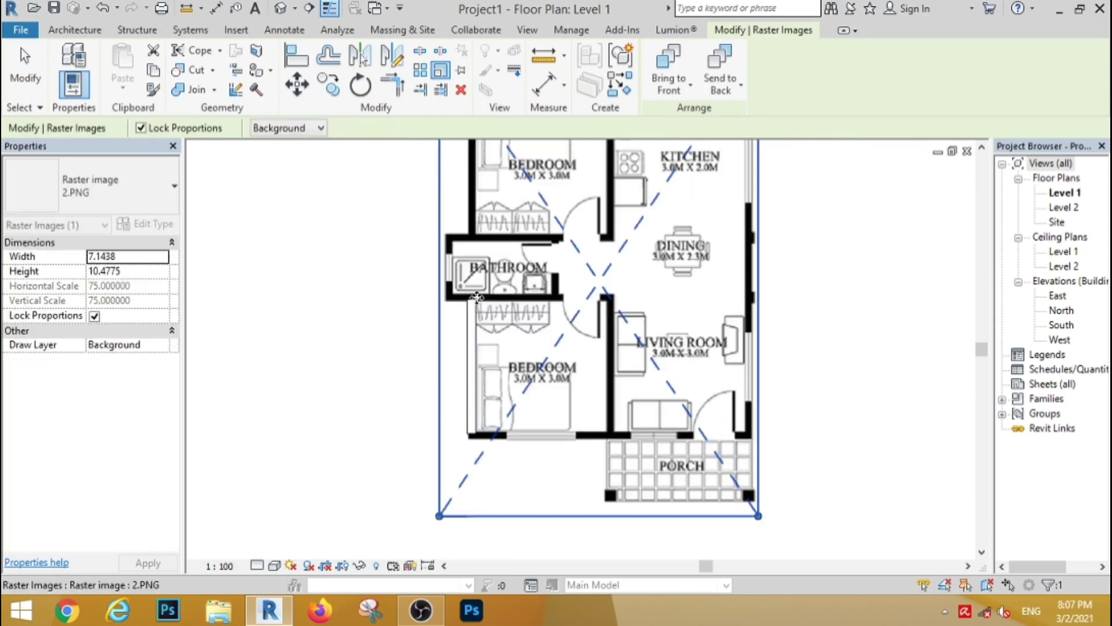
{"action": "left_click", "coordinate": [359, 321]}
{"action": "scroll", "coordinate": [501, 467], "scroll_direction": "up", "scroll_amount": 2}
{"action": "scroll", "coordinate": [548, 417], "scroll_direction": "up", "scroll_amount": 1}
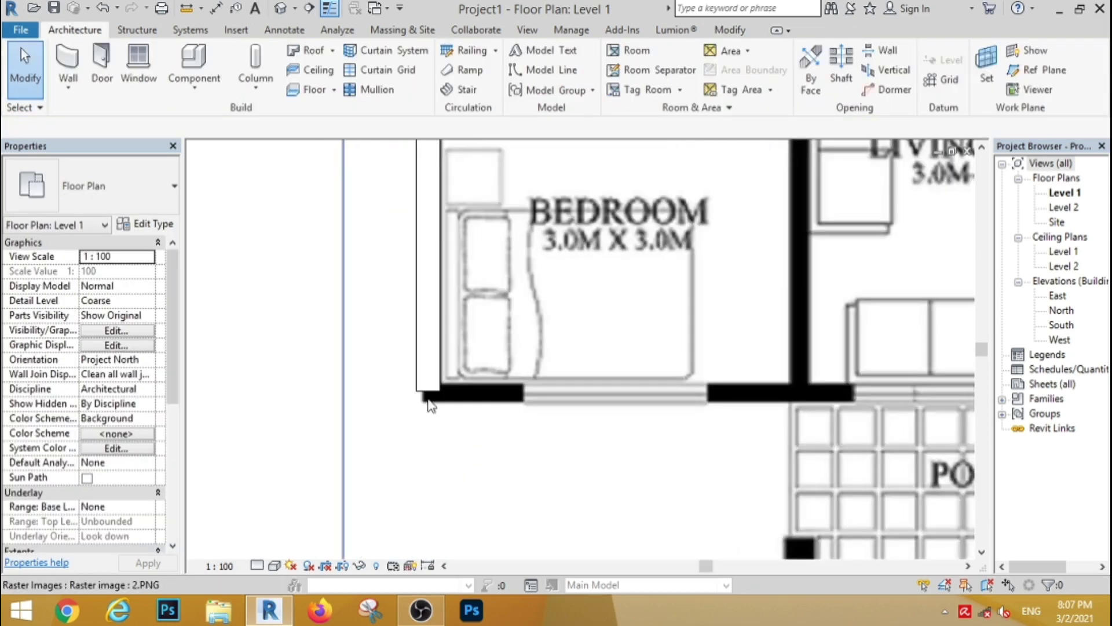
{"action": "scroll", "coordinate": [546, 394], "scroll_direction": "down", "scroll_amount": 1}
Step: Trace outer walls from the bedroom's bottom-left corner to the kitchen's top-right and the bedroom's top-left
{"action": "left_click", "coordinate": [68, 63]}
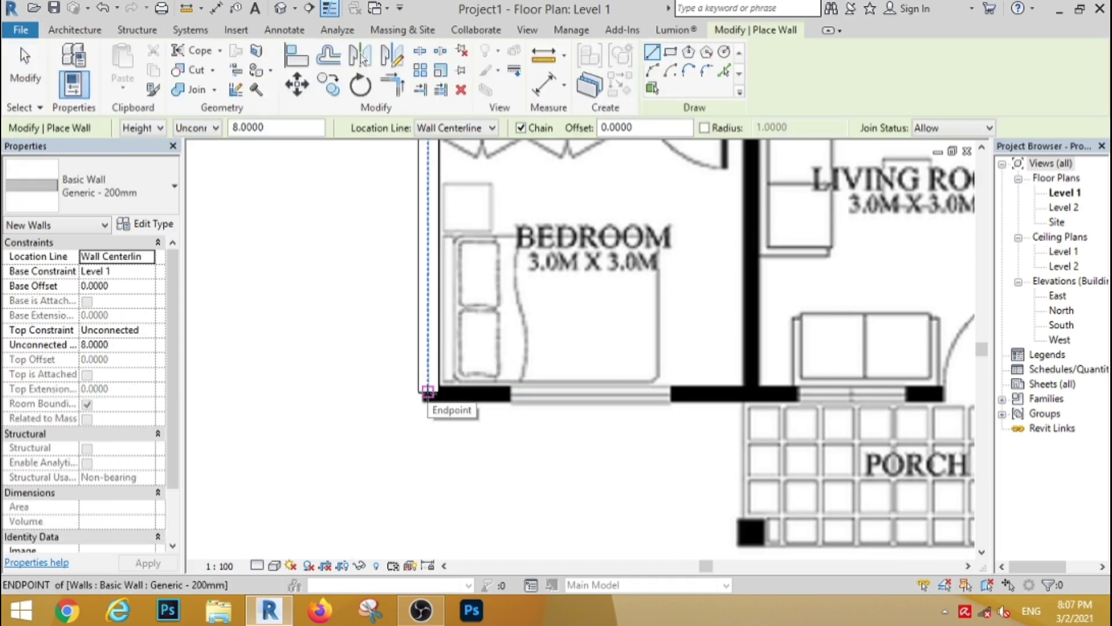
{"action": "left_click", "coordinate": [428, 391]}
{"action": "scroll", "coordinate": [737, 391], "scroll_direction": "down", "scroll_amount": 3}
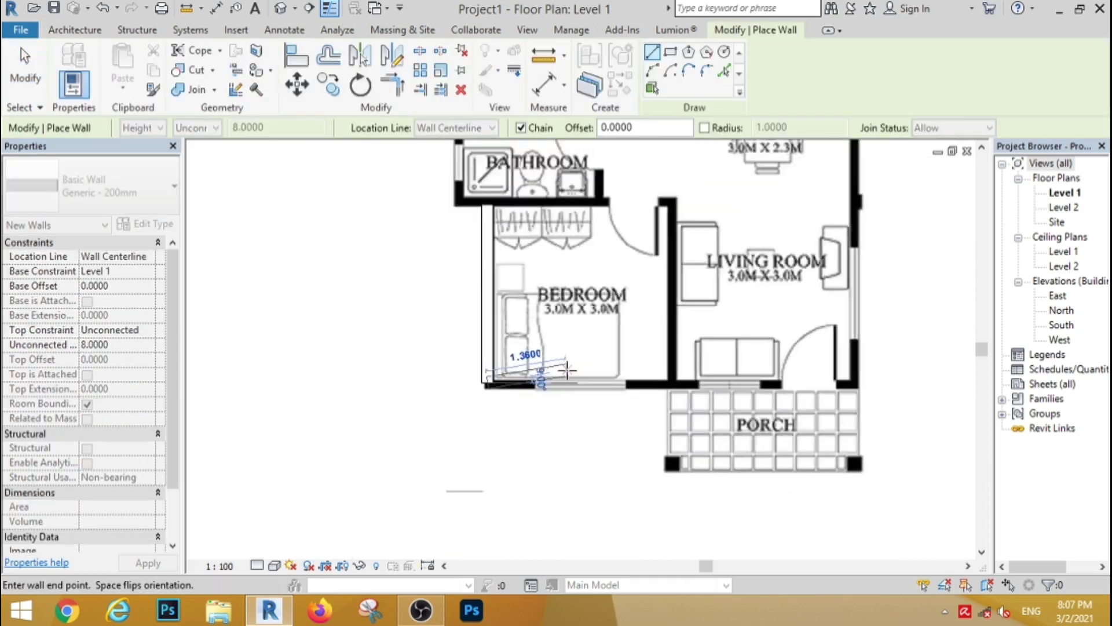
{"action": "scroll", "coordinate": [566, 367], "scroll_direction": "down", "scroll_amount": 1}
{"action": "scroll", "coordinate": [827, 375], "scroll_direction": "up", "scroll_amount": 4}
{"action": "scroll", "coordinate": [752, 416], "scroll_direction": "up", "scroll_amount": 3}
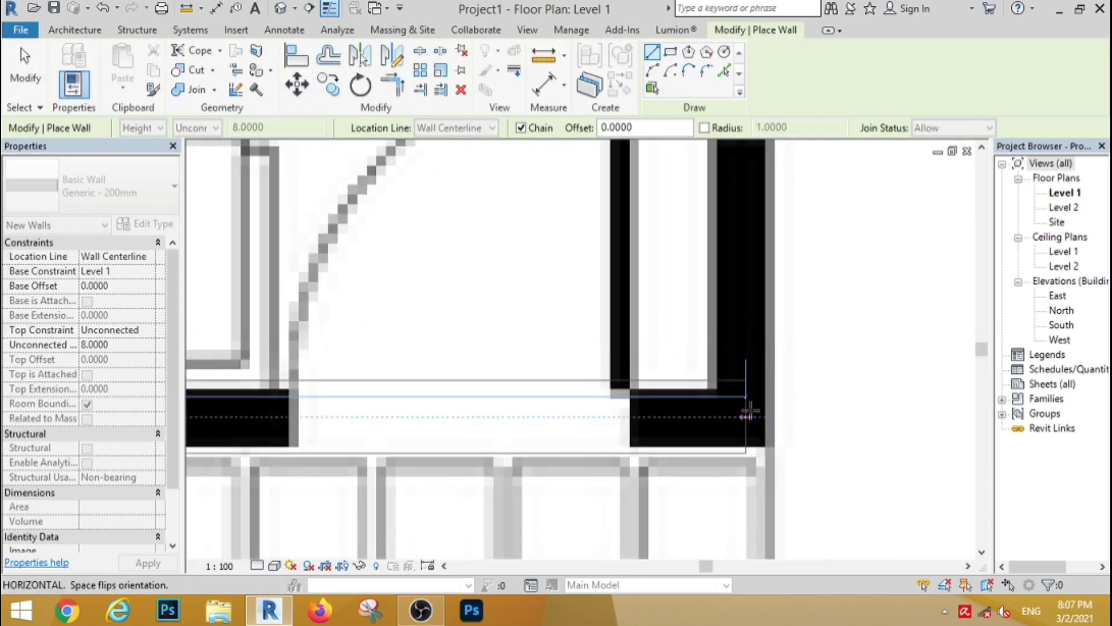
{"action": "scroll", "coordinate": [746, 416], "scroll_direction": "down", "scroll_amount": 1}
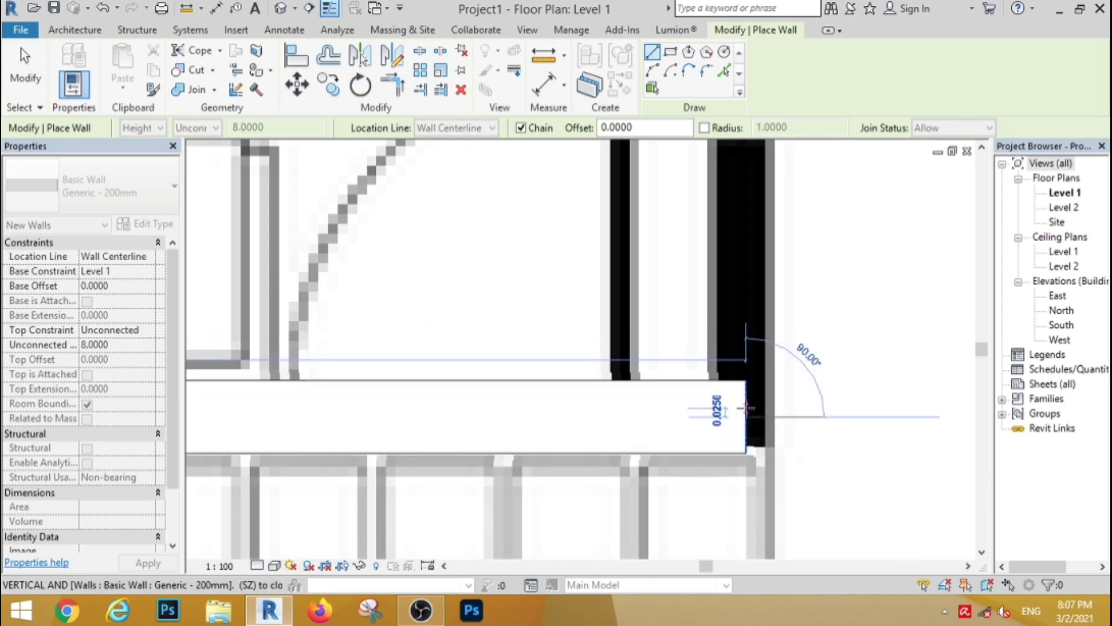
{"action": "scroll", "coordinate": [721, 408], "scroll_direction": "down", "scroll_amount": 2}
{"action": "scroll", "coordinate": [721, 406], "scroll_direction": "down", "scroll_amount": 3}
{"action": "scroll", "coordinate": [733, 233], "scroll_direction": "up", "scroll_amount": 2}
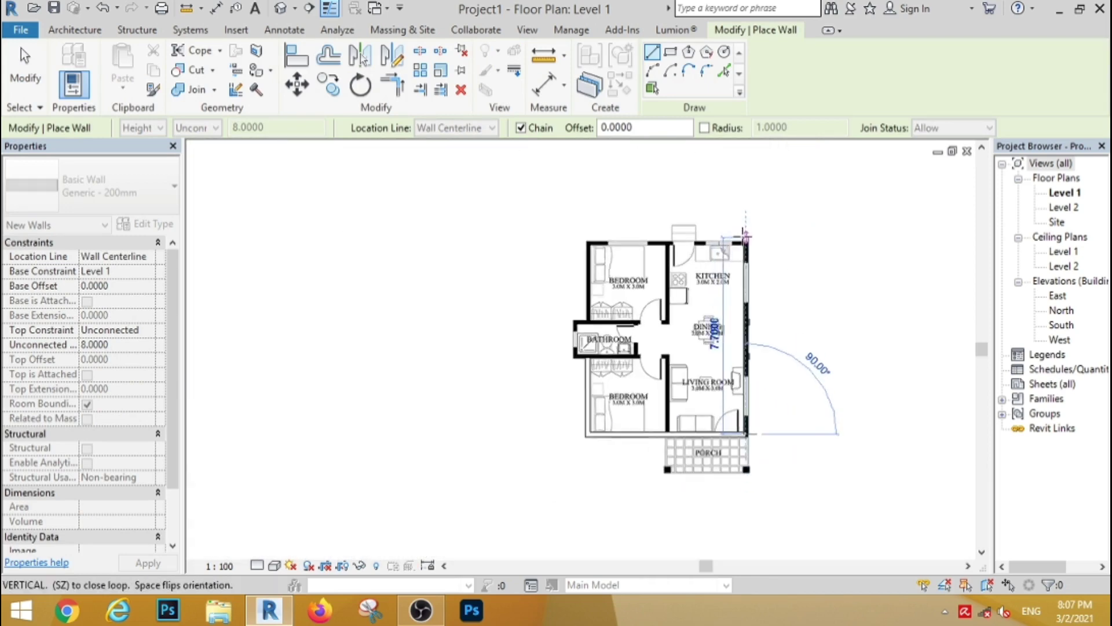
{"action": "scroll", "coordinate": [753, 255], "scroll_direction": "up", "scroll_amount": 4}
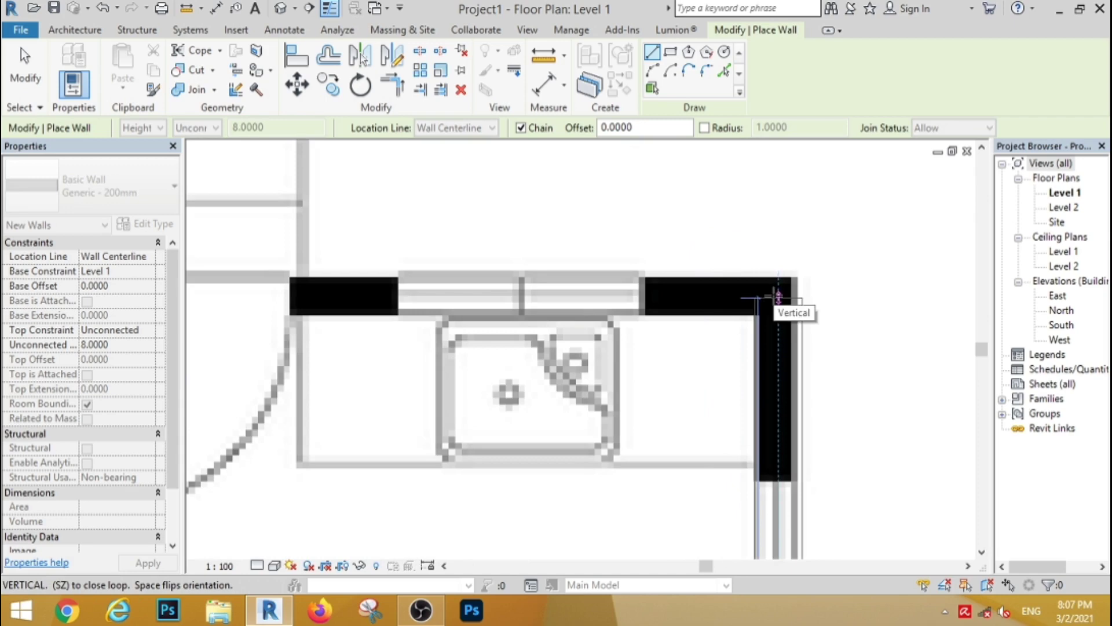
{"action": "left_click", "coordinate": [778, 293]}
{"action": "scroll", "coordinate": [782, 289], "scroll_direction": "down", "scroll_amount": 3}
{"action": "scroll", "coordinate": [549, 290], "scroll_direction": "down", "scroll_amount": 1}
{"action": "scroll", "coordinate": [405, 286], "scroll_direction": "down", "scroll_amount": 1}
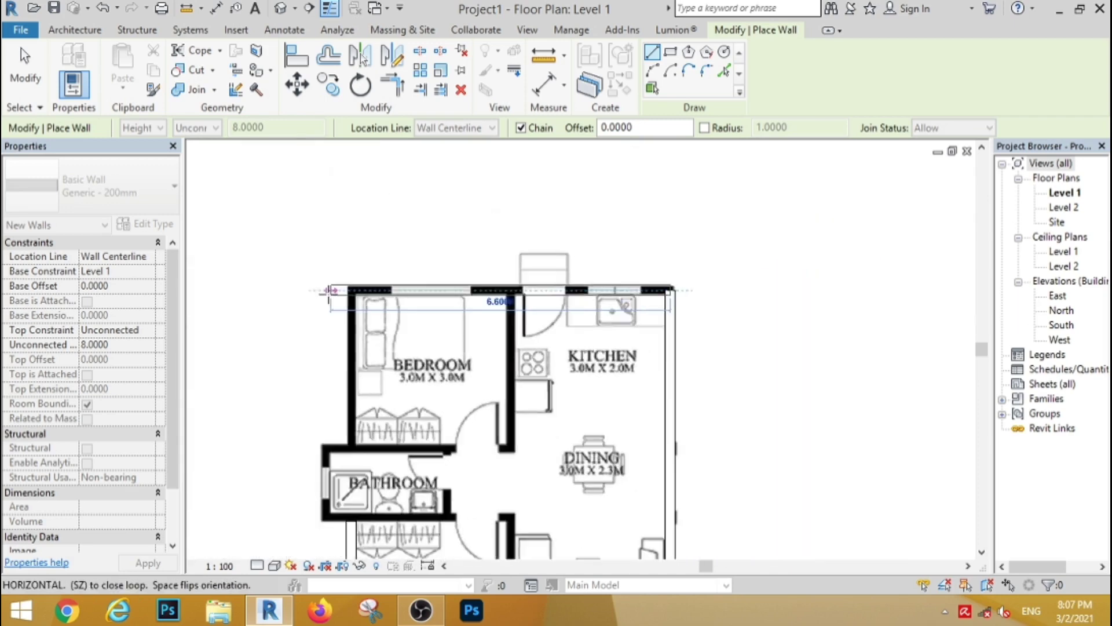
{"action": "scroll", "coordinate": [319, 286], "scroll_direction": "up", "scroll_amount": 3}
{"action": "scroll", "coordinate": [420, 285], "scroll_direction": "up", "scroll_amount": 2}
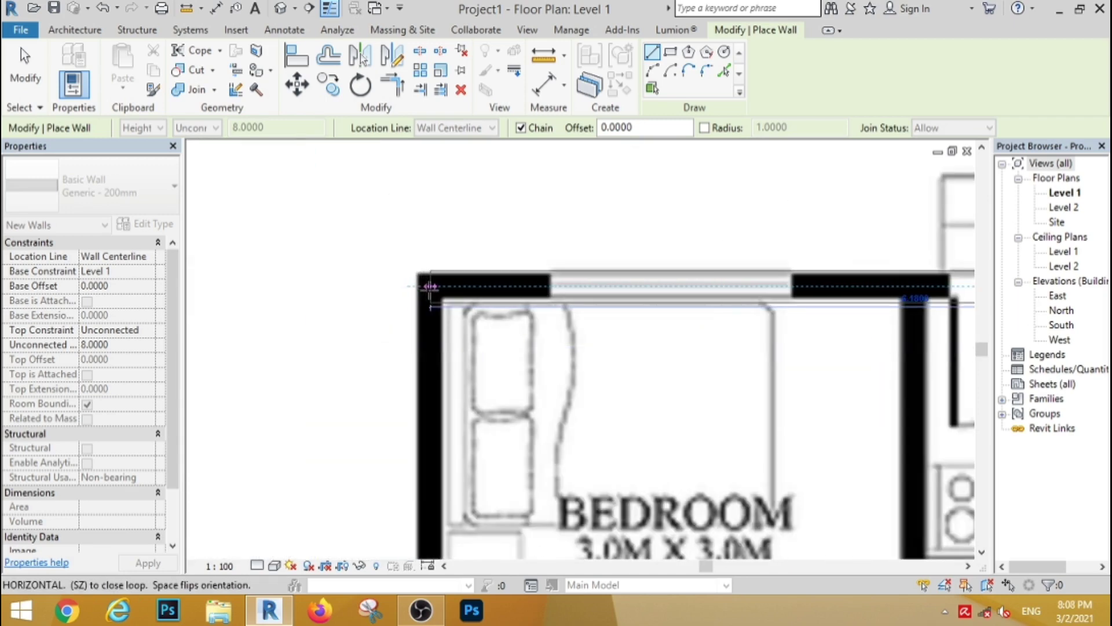
{"action": "left_click", "coordinate": [429, 286]}
Step: Trace the bathroom bump-out walls along its top edge, left side and bottom corner
{"action": "scroll", "coordinate": [433, 249], "scroll_direction": "down", "scroll_amount": 2}
{"action": "scroll", "coordinate": [426, 452], "scroll_direction": "up", "scroll_amount": 4}
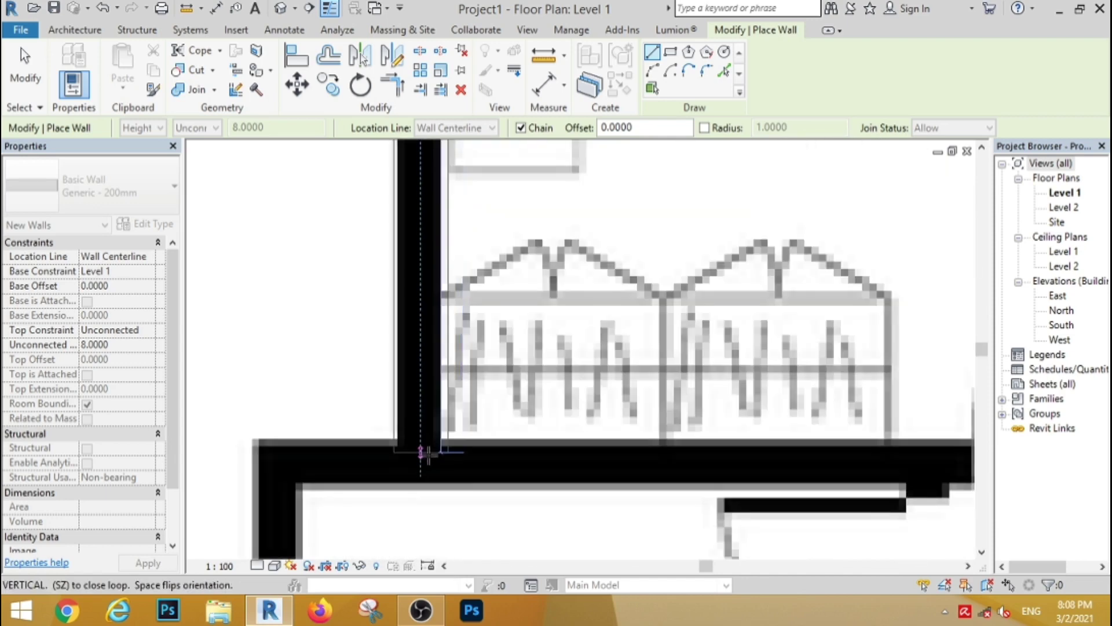
{"action": "left_click", "coordinate": [421, 462]}
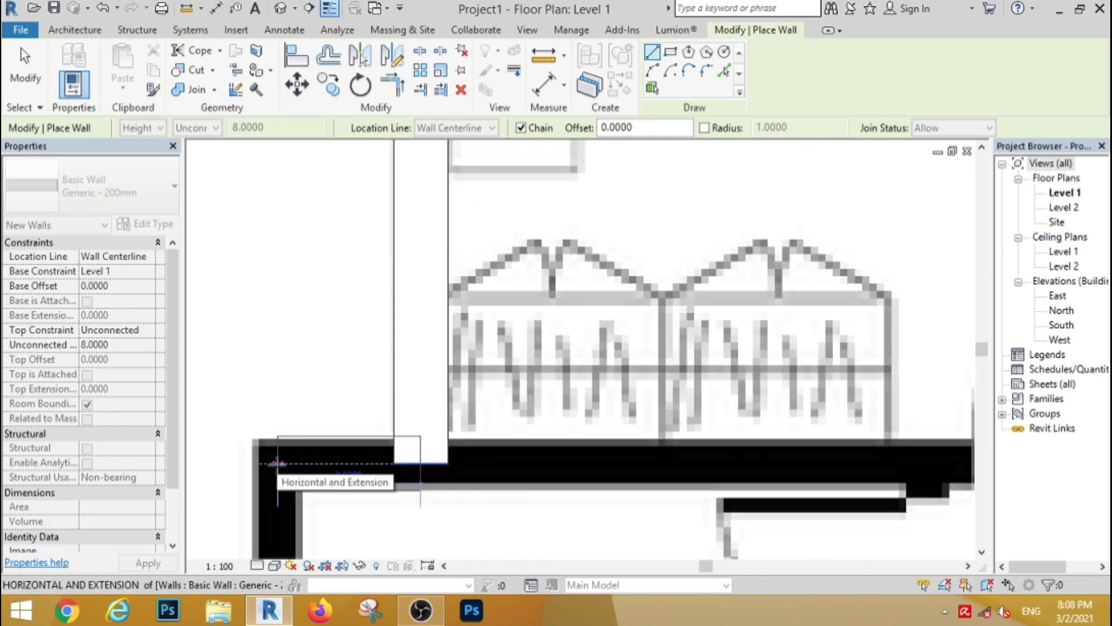
{"action": "left_click", "coordinate": [277, 463]}
{"action": "scroll", "coordinate": [298, 313], "scroll_direction": "down", "scroll_amount": 2}
{"action": "scroll", "coordinate": [302, 371], "scroll_direction": "down", "scroll_amount": 2}
{"action": "scroll", "coordinate": [307, 397], "scroll_direction": "up", "scroll_amount": 4}
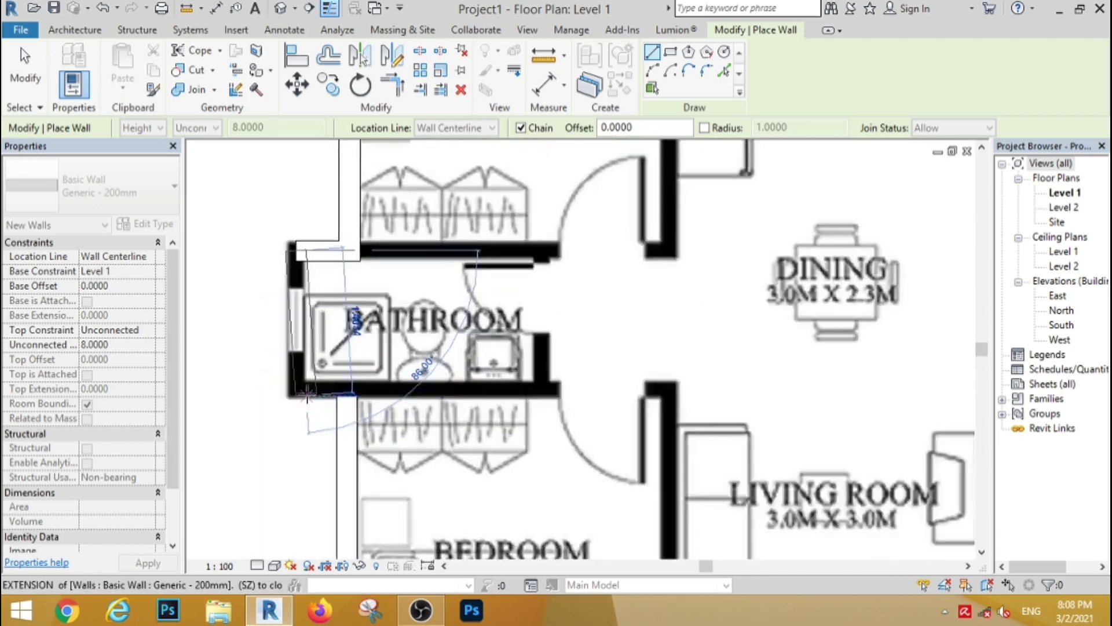
{"action": "scroll", "coordinate": [307, 396], "scroll_direction": "up", "scroll_amount": 5}
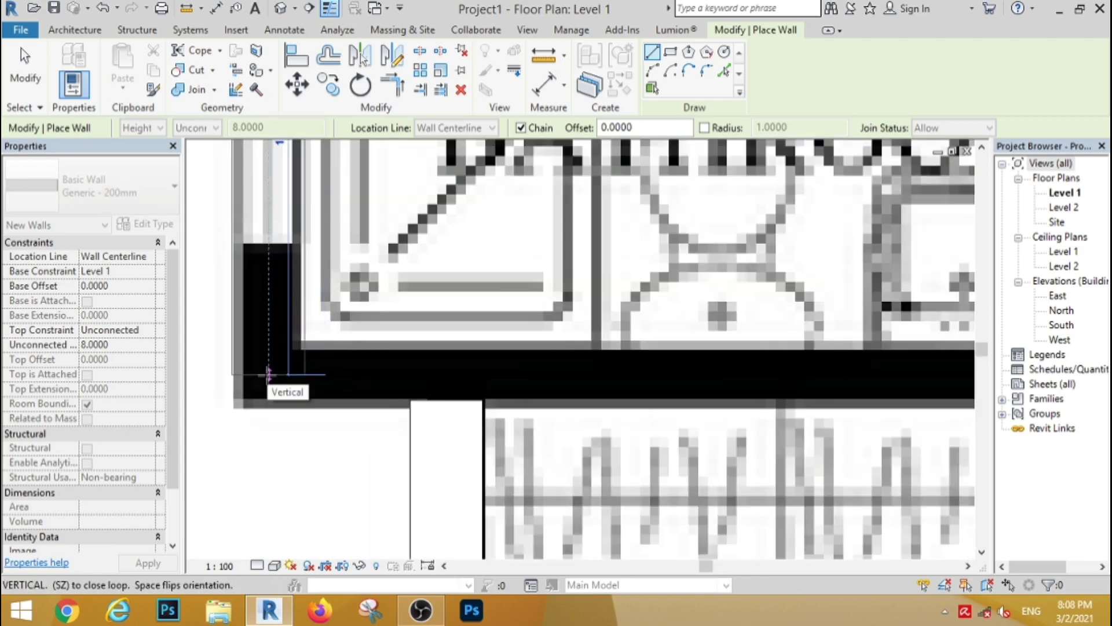
{"action": "left_click", "coordinate": [269, 374]}
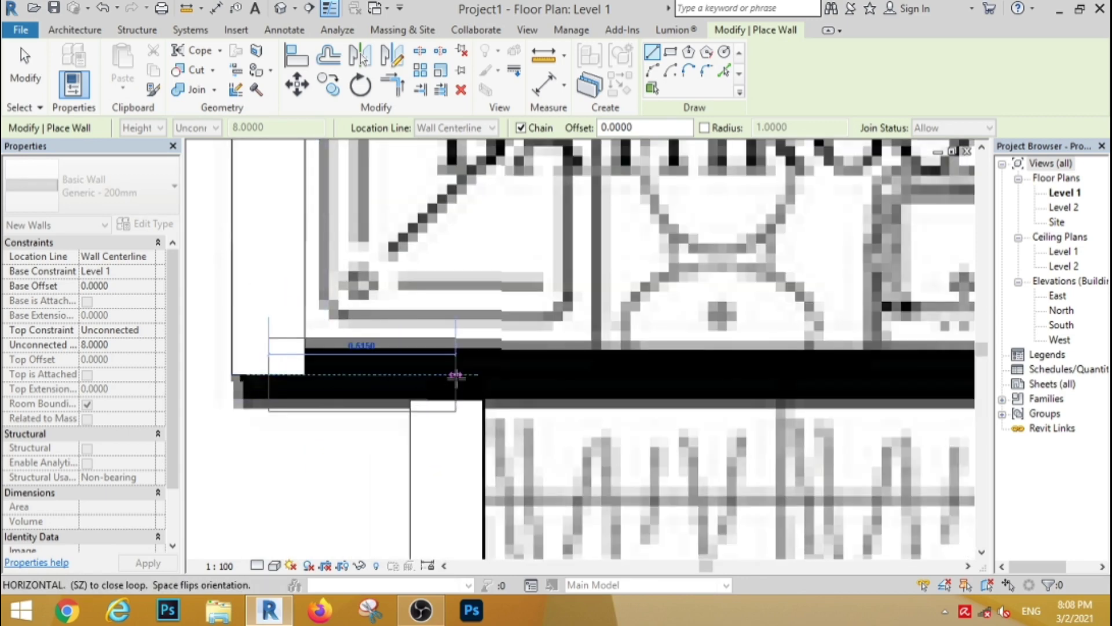
{"action": "scroll", "coordinate": [435, 370], "scroll_direction": "down", "scroll_amount": 3}
{"action": "scroll", "coordinate": [446, 370], "scroll_direction": "down", "scroll_amount": 2}
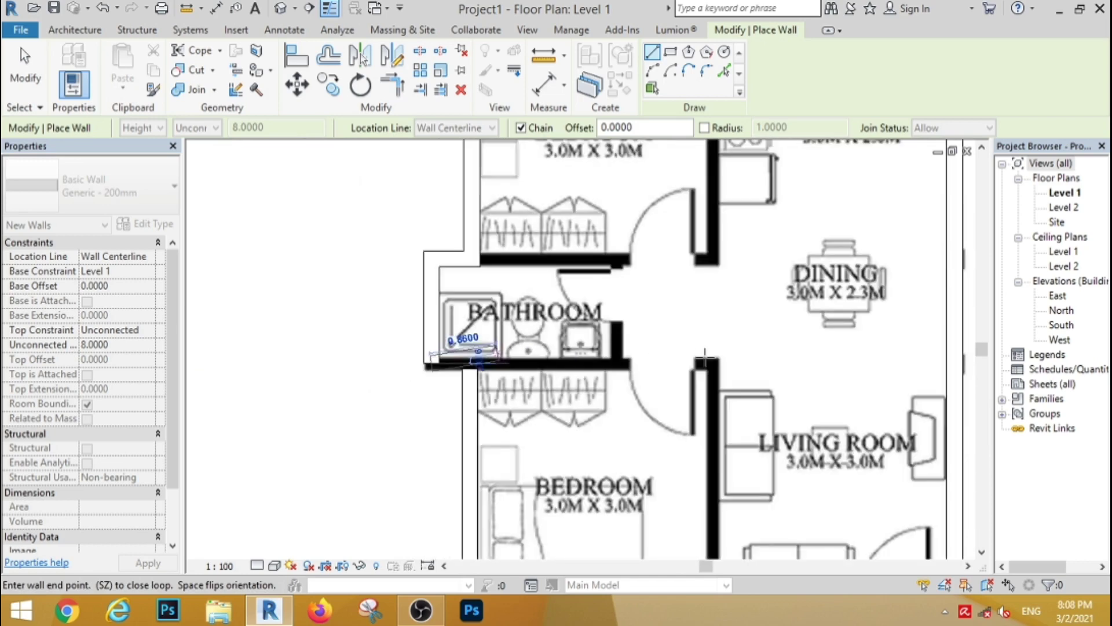
{"action": "scroll", "coordinate": [705, 356], "scroll_direction": "up", "scroll_amount": 3}
{"action": "scroll", "coordinate": [724, 362], "scroll_direction": "up", "scroll_amount": 3}
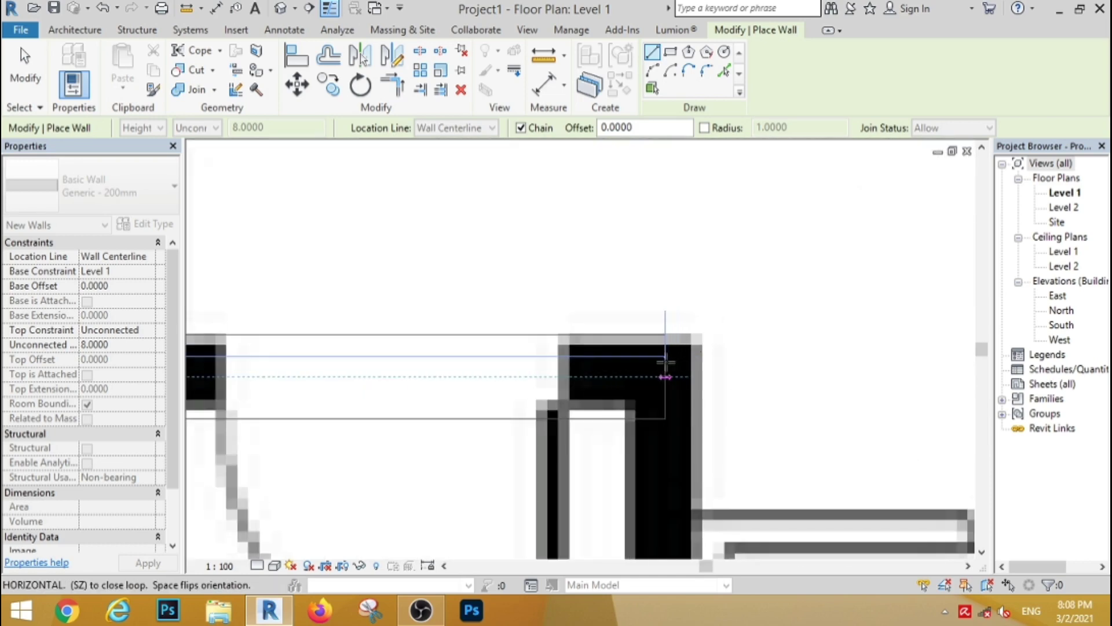
{"action": "left_click", "coordinate": [668, 359]}
{"action": "scroll", "coordinate": [666, 353], "scroll_direction": "down", "scroll_amount": 3}
{"action": "scroll", "coordinate": [648, 278], "scroll_direction": "down", "scroll_amount": 3}
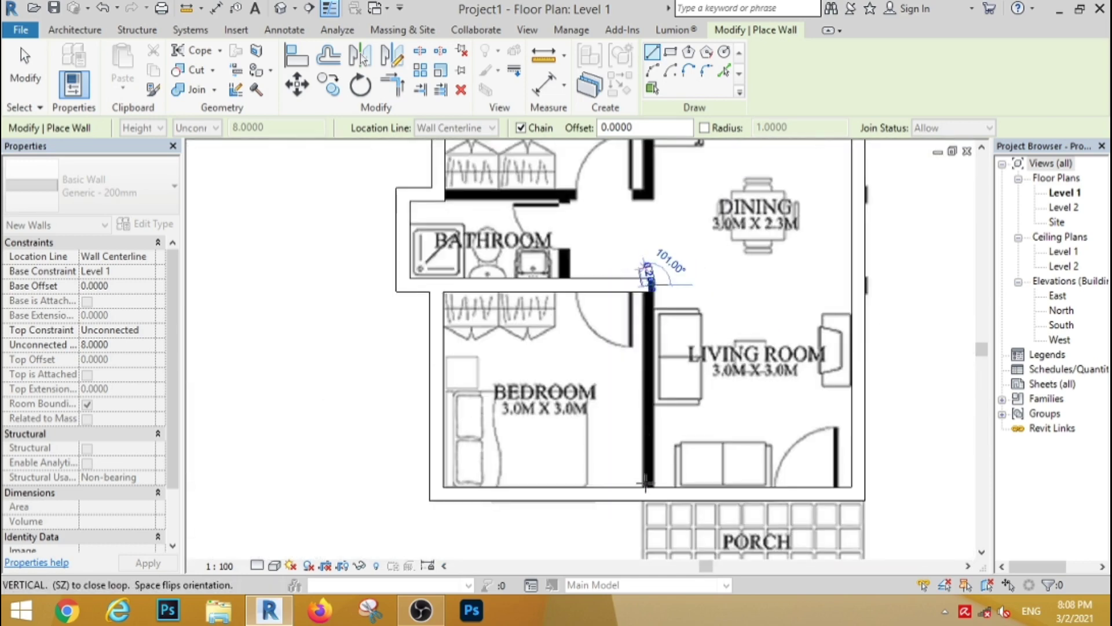
{"action": "scroll", "coordinate": [641, 472], "scroll_direction": "up", "scroll_amount": 3}
{"action": "scroll", "coordinate": [649, 524], "scroll_direction": "up", "scroll_amount": 3}
{"action": "key", "text": "Escape"}
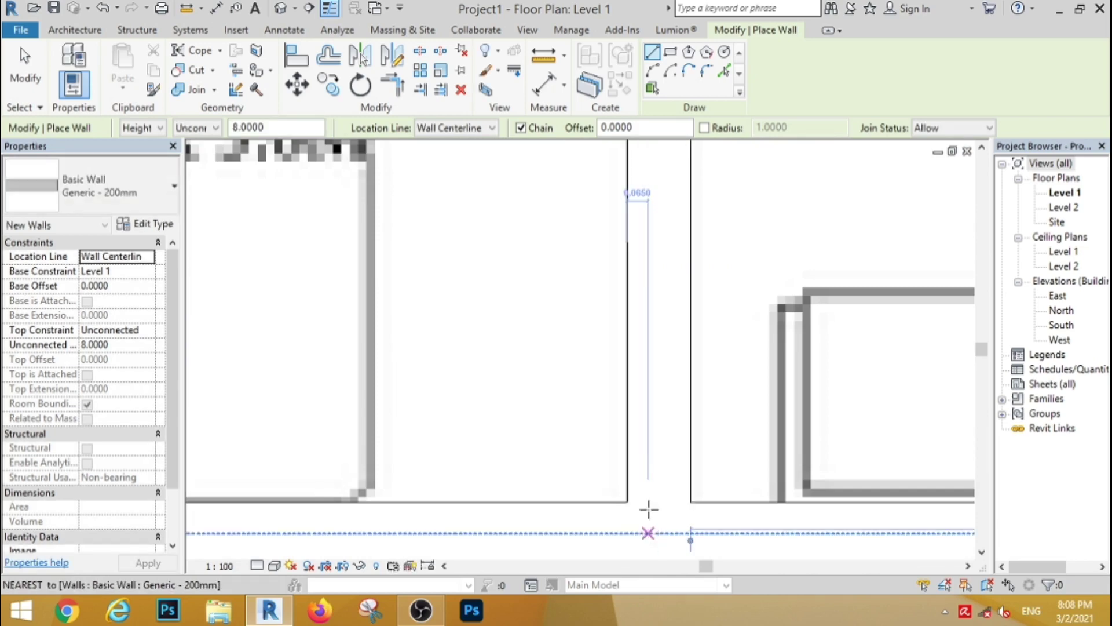
Step: Draw the horizontal interior wall between the bedroom corners
{"action": "scroll", "coordinate": [645, 528], "scroll_direction": "down", "scroll_amount": 3}
{"action": "scroll", "coordinate": [620, 426], "scroll_direction": "down", "scroll_amount": 5}
{"action": "scroll", "coordinate": [634, 269], "scroll_direction": "up", "scroll_amount": 2}
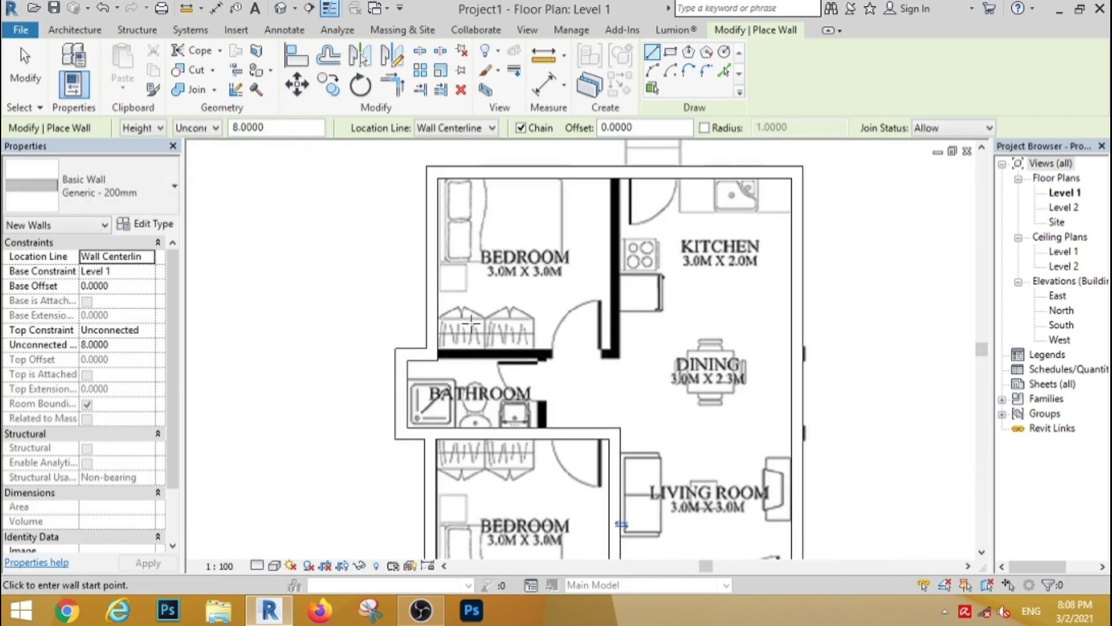
{"action": "scroll", "coordinate": [475, 347], "scroll_direction": "up", "scroll_amount": 3}
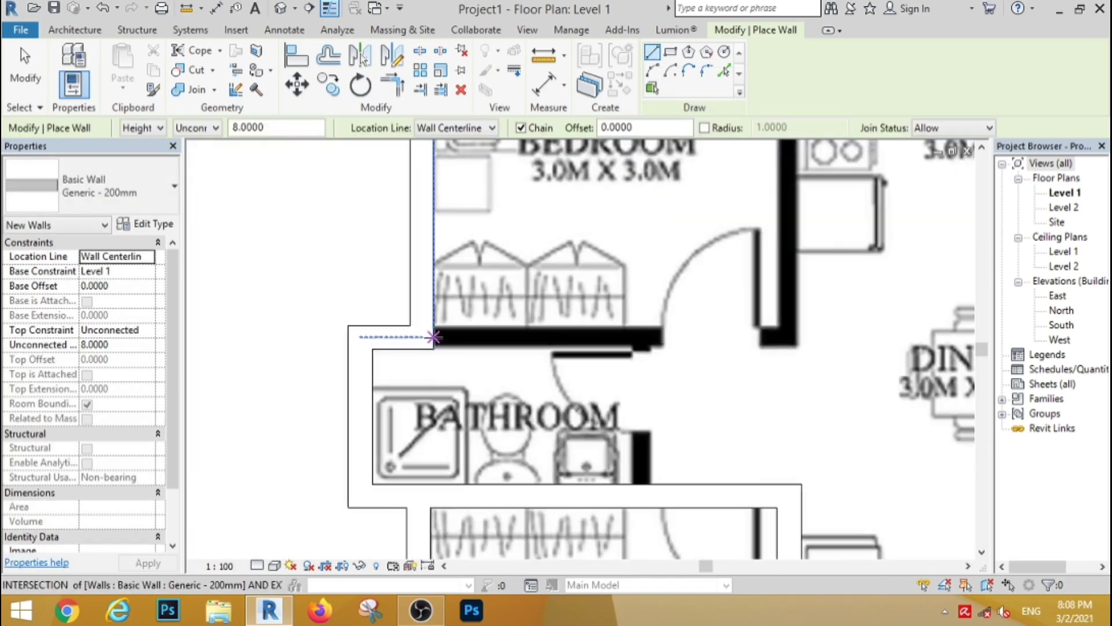
{"action": "left_click", "coordinate": [434, 336]}
{"action": "left_click", "coordinate": [788, 336]}
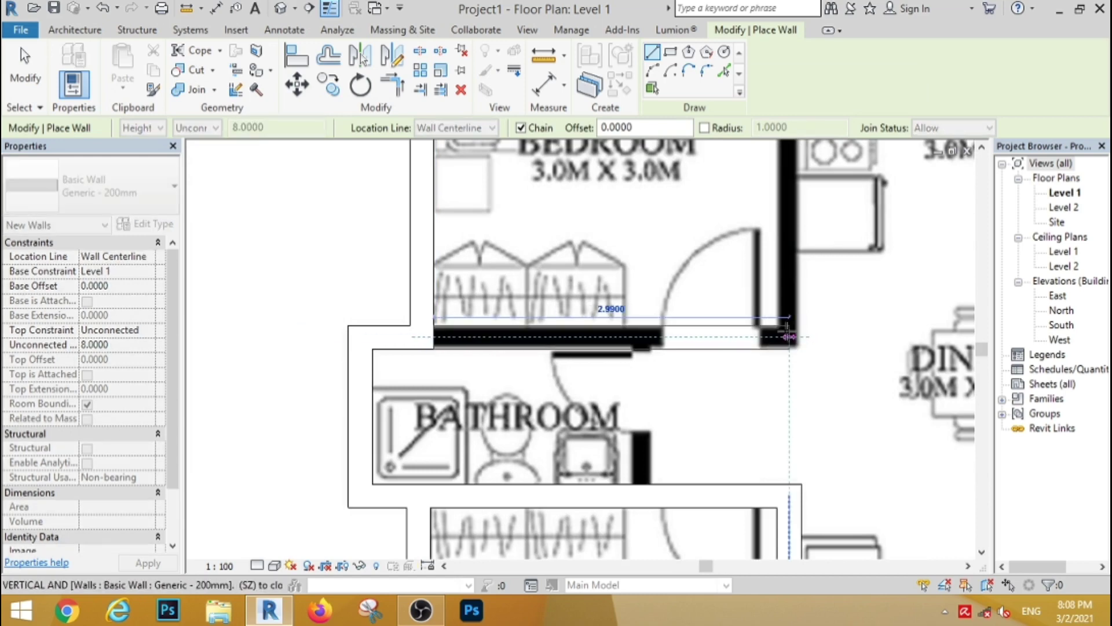
{"action": "scroll", "coordinate": [790, 359], "scroll_direction": "down", "scroll_amount": 3}
{"action": "scroll", "coordinate": [793, 377], "scroll_direction": "down", "scroll_amount": 2}
{"action": "scroll", "coordinate": [758, 290], "scroll_direction": "up", "scroll_amount": 2}
{"action": "scroll", "coordinate": [759, 255], "scroll_direction": "up", "scroll_amount": 3}
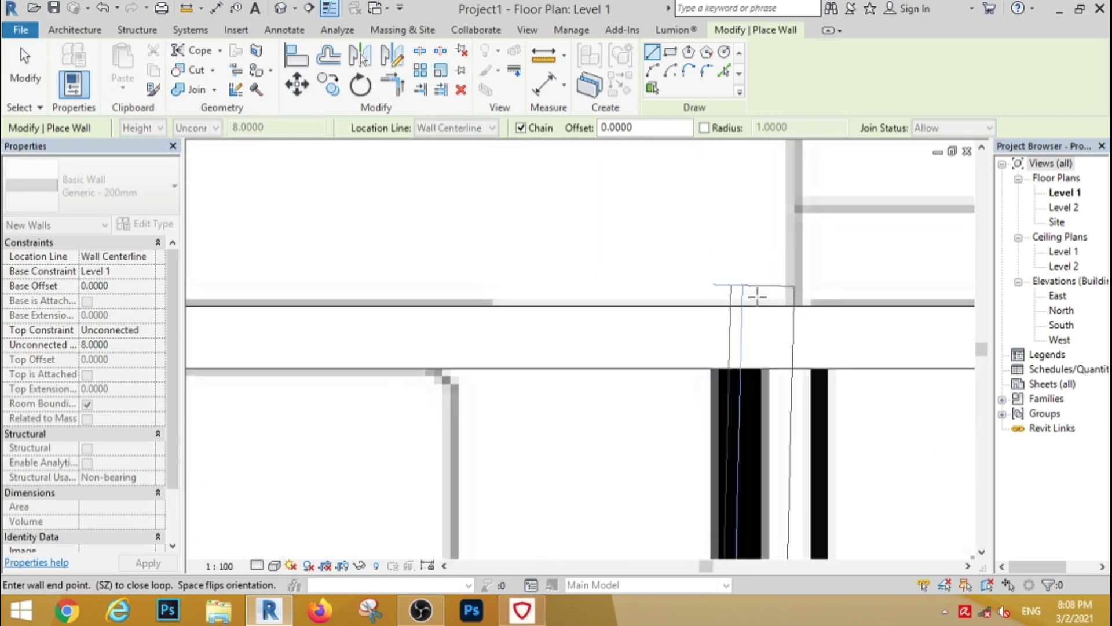
{"action": "key", "text": "Escape"}
{"action": "scroll", "coordinate": [692, 268], "scroll_direction": "down", "scroll_amount": 2}
{"action": "scroll", "coordinate": [640, 399], "scroll_direction": "down", "scroll_amount": 3}
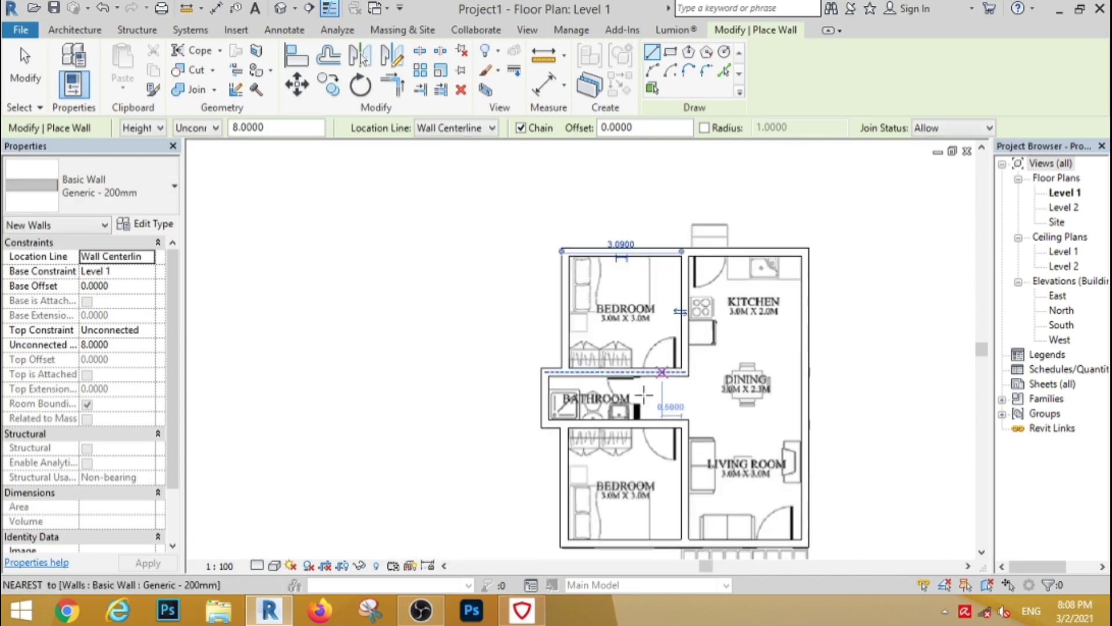
{"action": "scroll", "coordinate": [637, 405], "scroll_direction": "up", "scroll_amount": 2}
{"action": "scroll", "coordinate": [621, 454], "scroll_direction": "up", "scroll_amount": 2}
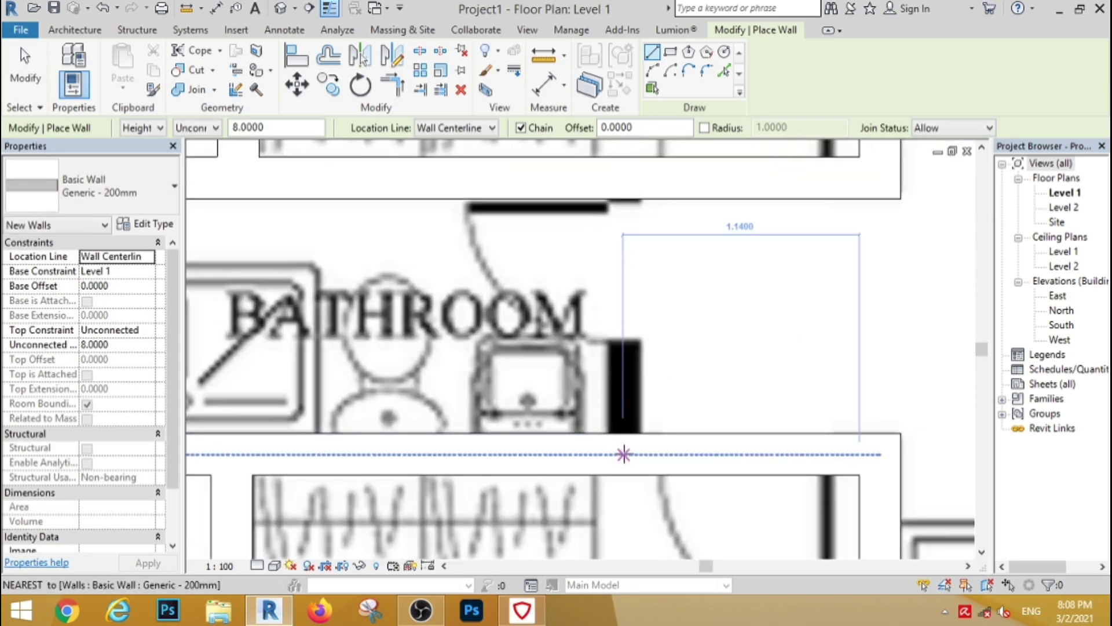
Step: Start a wall on the bathroom wall line, then cancel it and exit the Wall tool
{"action": "left_click", "coordinate": [623, 455]}
{"action": "key", "text": "Escape"}
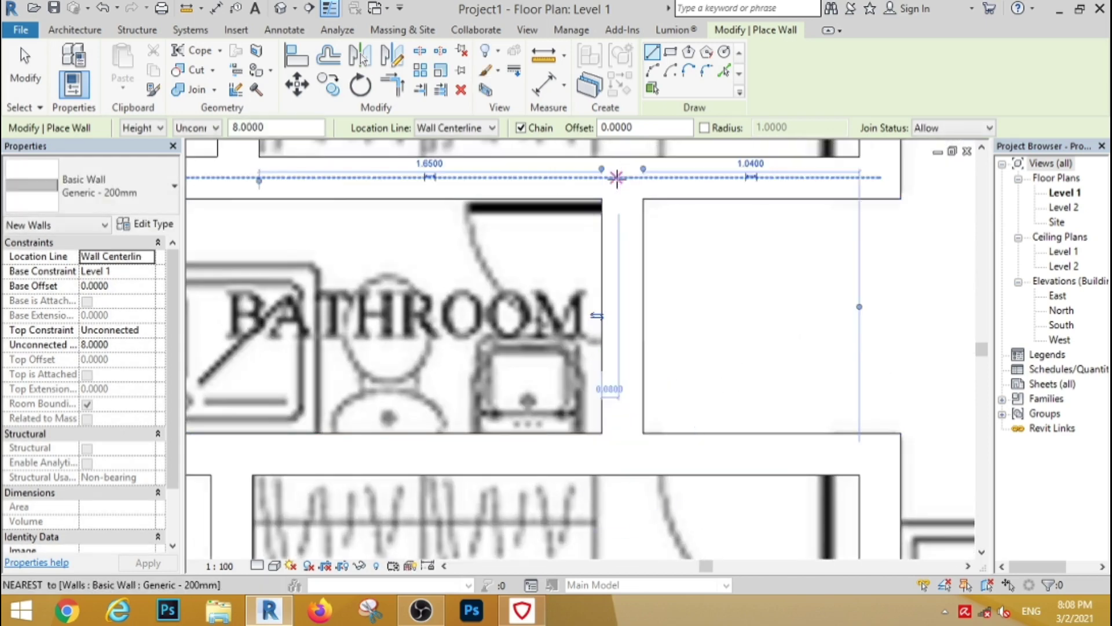
{"action": "key", "text": "Escape"}
{"action": "scroll", "coordinate": [421, 391], "scroll_direction": "down", "scroll_amount": 3}
{"action": "scroll", "coordinate": [421, 391], "scroll_direction": "down", "scroll_amount": 2}
Step: Place doors in the living-room entrance, the bedroom corridor wall and the kitchen's upper wall
{"action": "scroll", "coordinate": [421, 391], "scroll_direction": "up", "scroll_amount": 1}
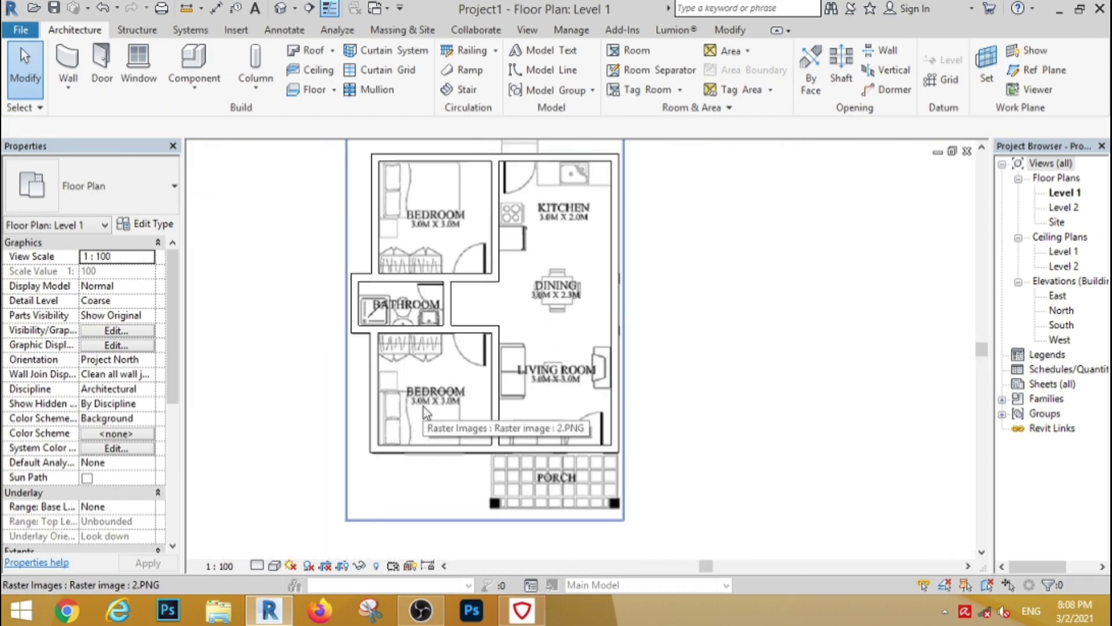
{"action": "scroll", "coordinate": [418, 464], "scroll_direction": "up", "scroll_amount": 1}
{"action": "scroll", "coordinate": [418, 464], "scroll_direction": "up", "scroll_amount": 1}
{"action": "scroll", "coordinate": [418, 464], "scroll_direction": "down", "scroll_amount": 3}
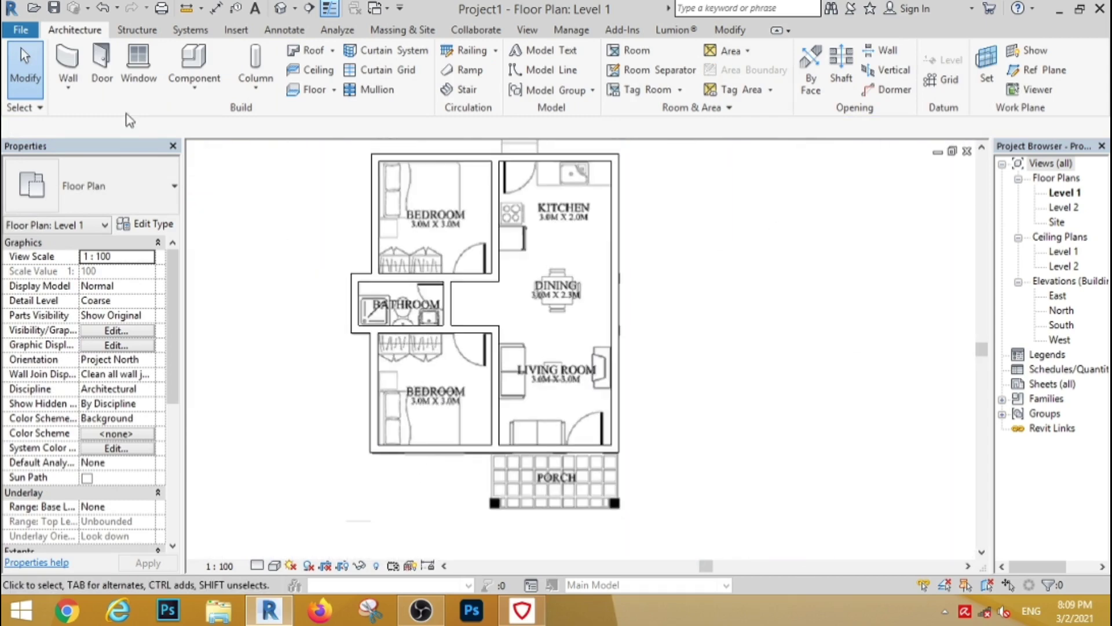
{"action": "scroll", "coordinate": [273, 254], "scroll_direction": "down", "scroll_amount": 2}
{"action": "scroll", "coordinate": [276, 259], "scroll_direction": "up", "scroll_amount": 3}
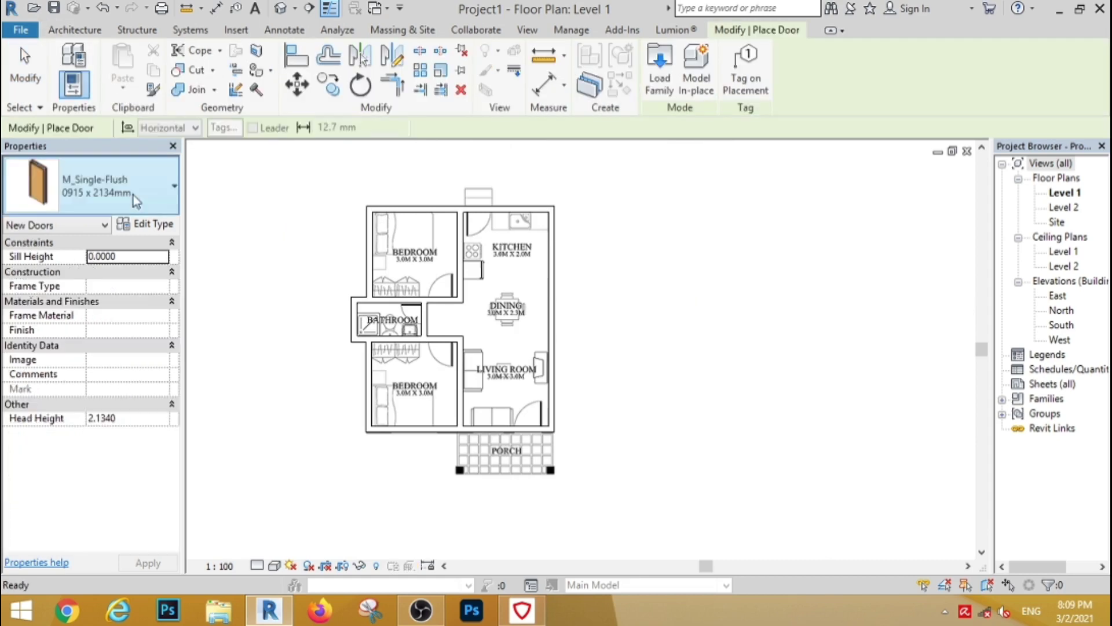
{"action": "scroll", "coordinate": [529, 432], "scroll_direction": "up", "scroll_amount": 2}
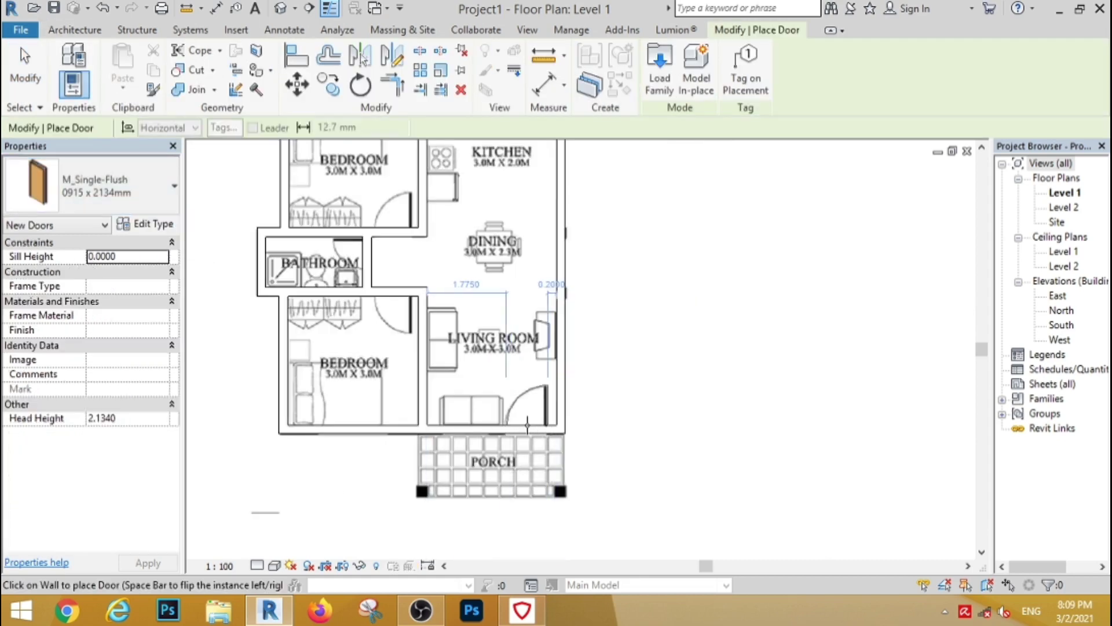
{"action": "left_click", "coordinate": [528, 431]}
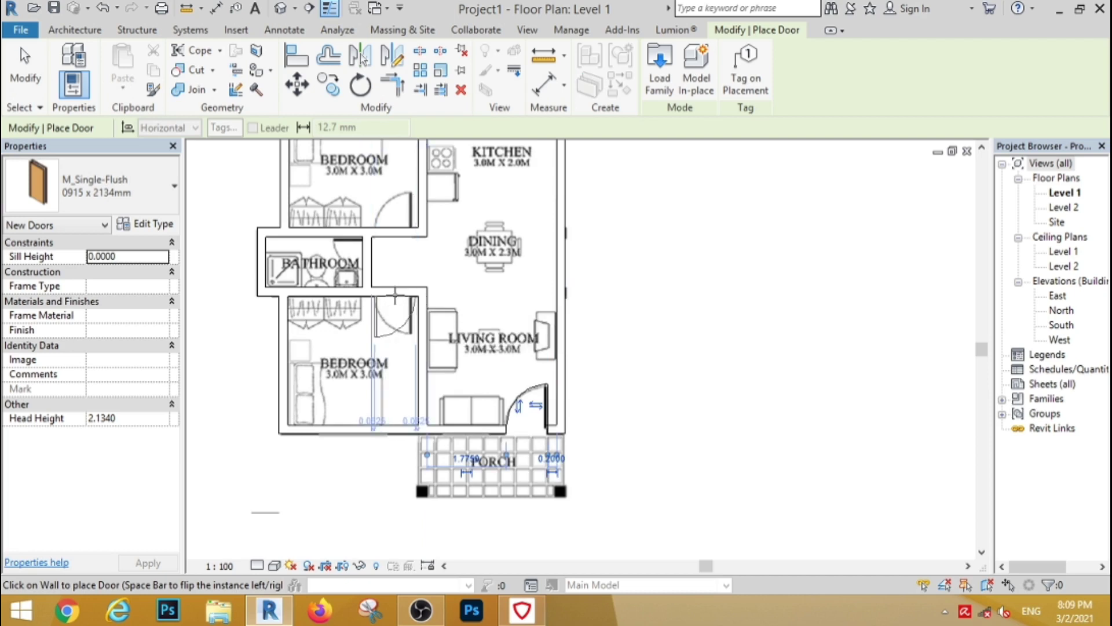
{"action": "left_click", "coordinate": [407, 313]}
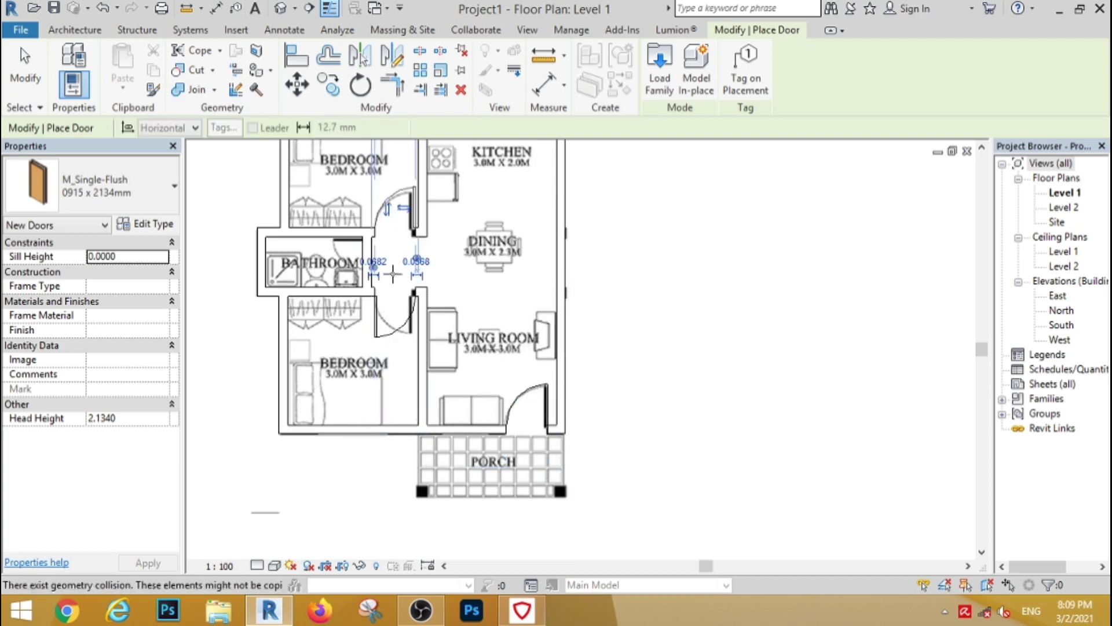
{"action": "scroll", "coordinate": [406, 313], "scroll_direction": "down", "scroll_amount": 2}
{"action": "scroll", "coordinate": [443, 293], "scroll_direction": "up", "scroll_amount": 2}
{"action": "scroll", "coordinate": [443, 293], "scroll_direction": "up", "scroll_amount": 3}
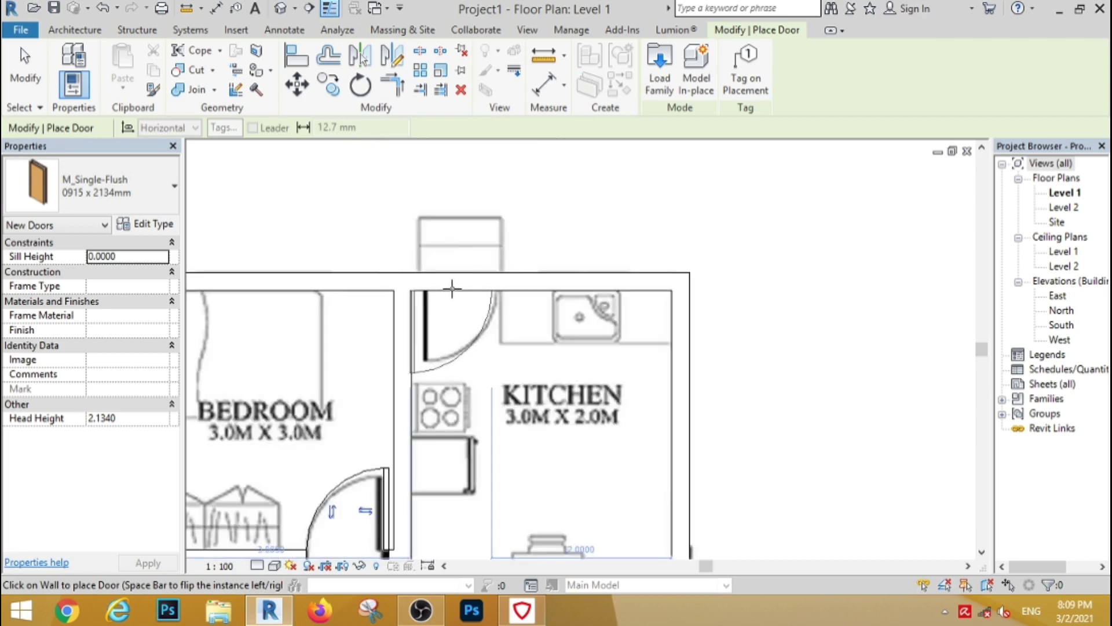
{"action": "left_click", "coordinate": [455, 290]}
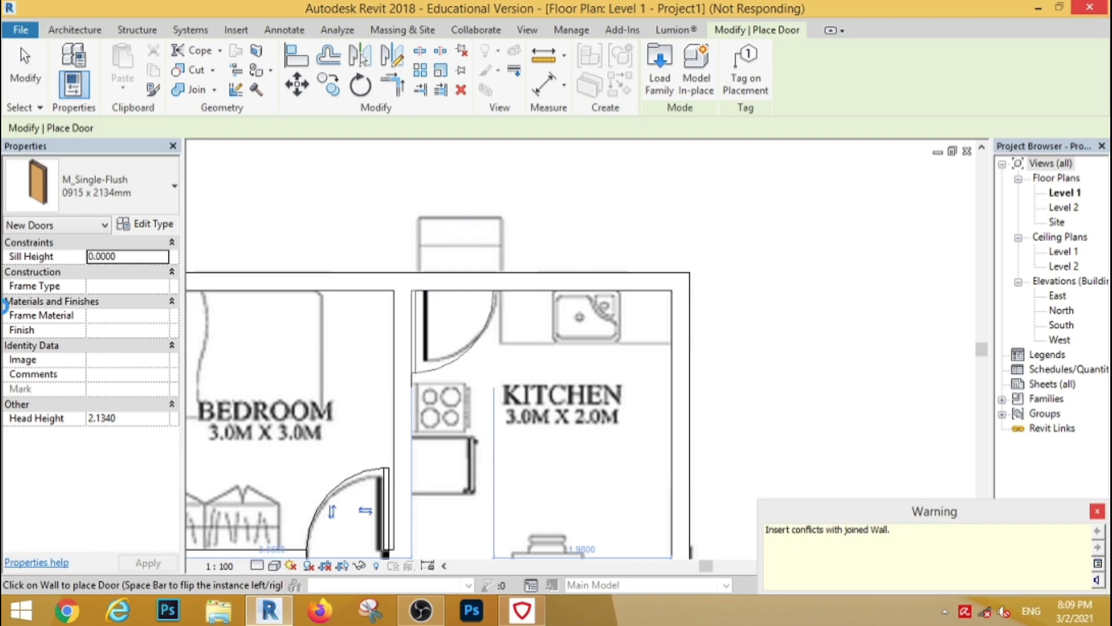
Step: Add another door, then an M_Single-Flush 0762 x 2032mm door to the bathroom
{"action": "left_click", "coordinate": [454, 335]}
{"action": "scroll", "coordinate": [454, 335], "scroll_direction": "down", "scroll_amount": 5}
{"action": "scroll", "coordinate": [418, 488], "scroll_direction": "up", "scroll_amount": 2}
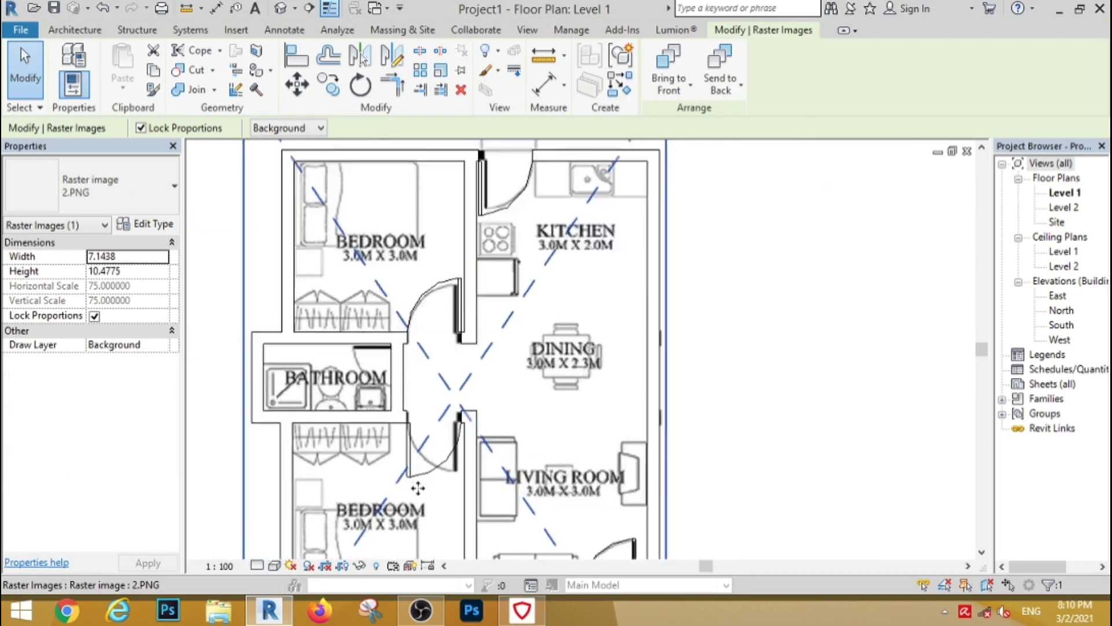
{"action": "scroll", "coordinate": [417, 488], "scroll_direction": "up", "scroll_amount": 2}
{"action": "left_click", "coordinate": [81, 30]}
{"action": "left_click", "coordinate": [107, 64]}
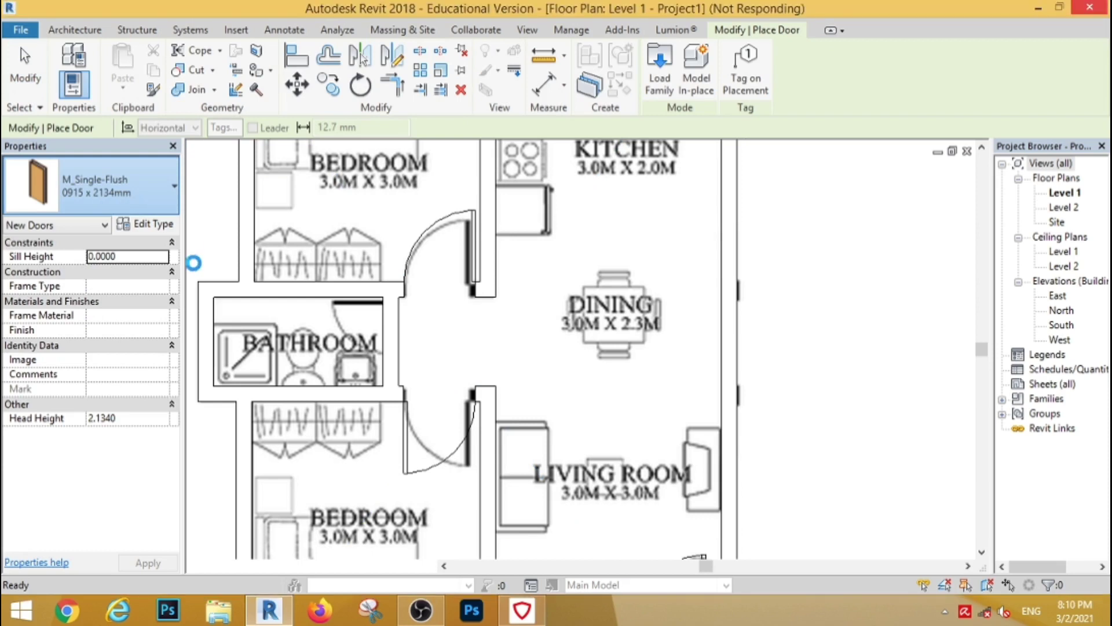
{"action": "left_click", "coordinate": [166, 210]}
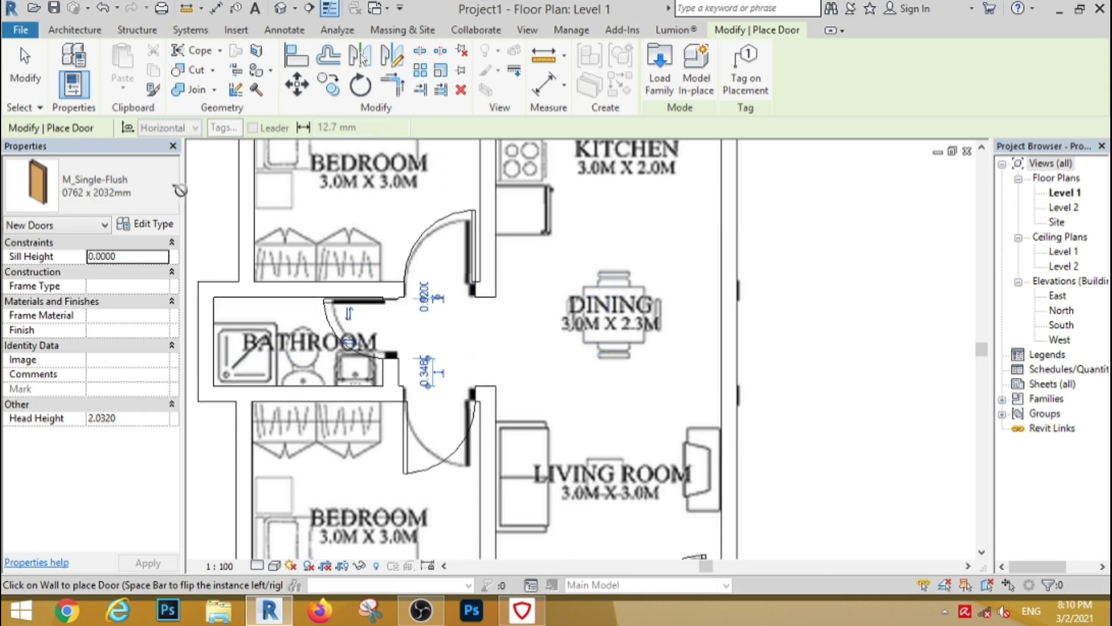
{"action": "left_click", "coordinate": [25, 66]}
{"action": "scroll", "coordinate": [724, 333], "scroll_direction": "down", "scroll_amount": 3}
{"action": "scroll", "coordinate": [724, 333], "scroll_direction": "down", "scroll_amount": 2}
Step: Select the bottom exterior wall and open its Generic - 200mm type's layer structure
{"action": "scroll", "coordinate": [659, 345], "scroll_direction": "up", "scroll_amount": 2}
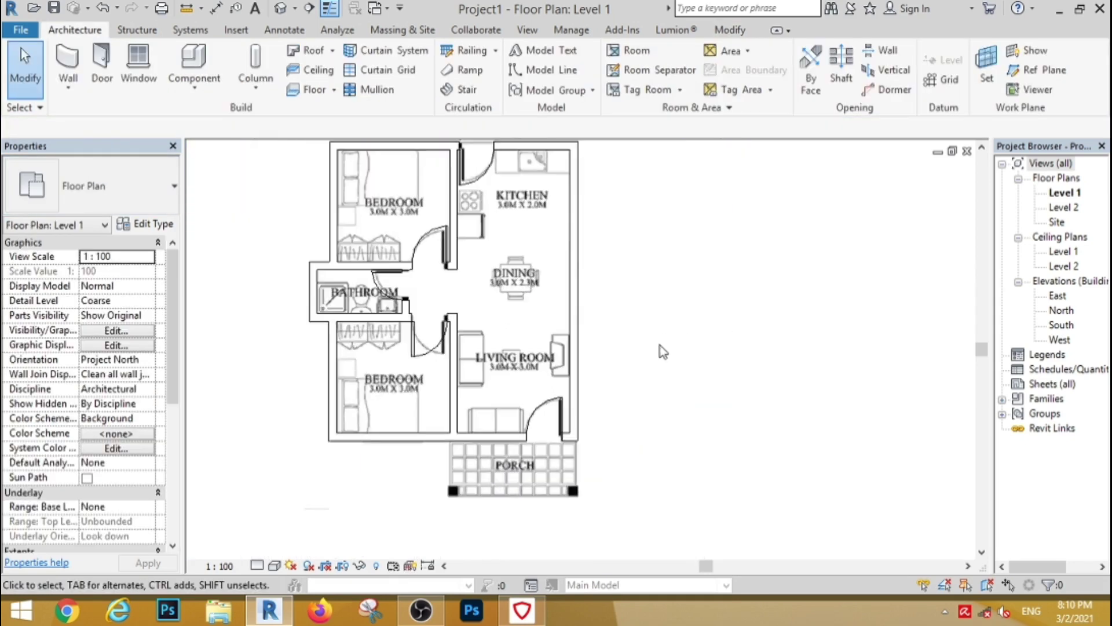
{"action": "scroll", "coordinate": [622, 180], "scroll_direction": "down", "scroll_amount": 2}
{"action": "scroll", "coordinate": [409, 354], "scroll_direction": "up", "scroll_amount": 3}
{"action": "scroll", "coordinate": [409, 350], "scroll_direction": "up", "scroll_amount": 1}
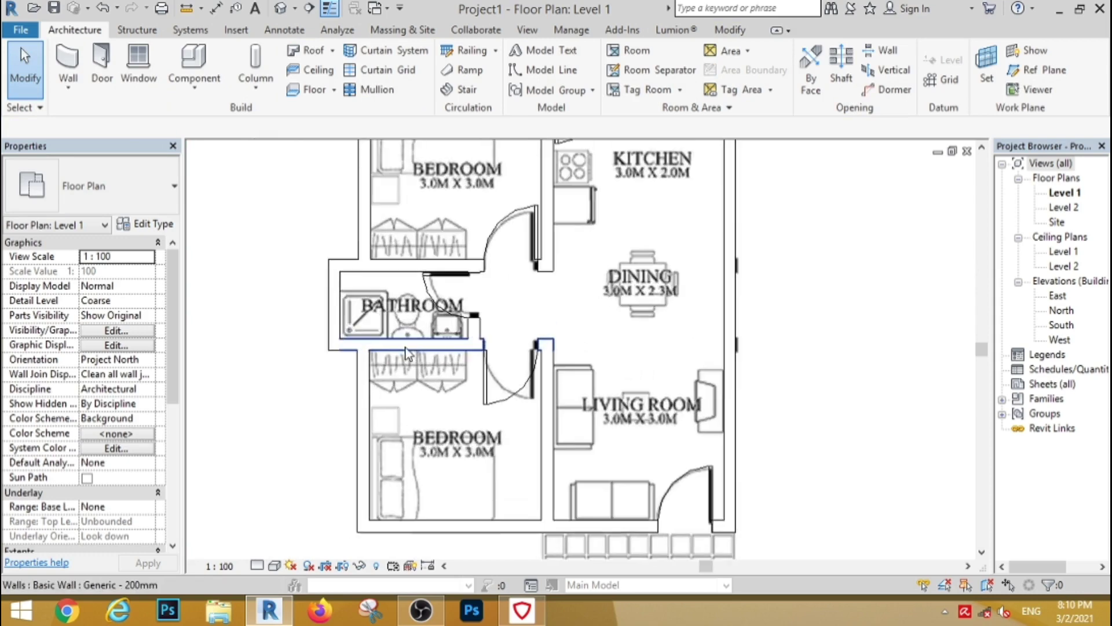
{"action": "scroll", "coordinate": [408, 350], "scroll_direction": "up", "scroll_amount": 1}
{"action": "scroll", "coordinate": [409, 348], "scroll_direction": "down", "scroll_amount": 3}
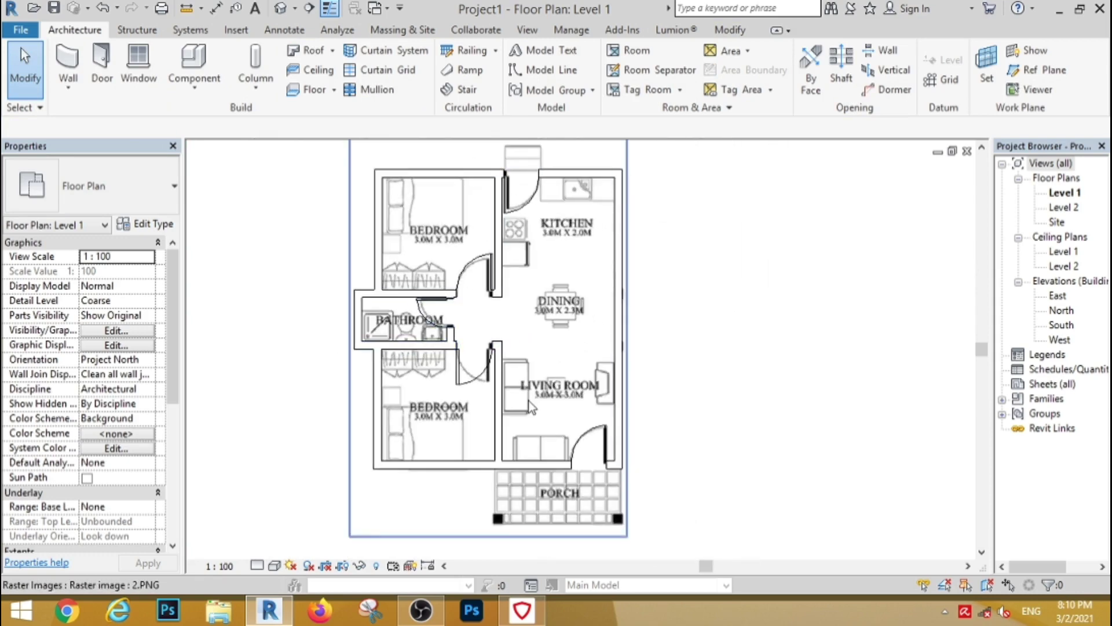
{"action": "scroll", "coordinate": [528, 401], "scroll_direction": "up", "scroll_amount": 1}
{"action": "left_click", "coordinate": [463, 479]}
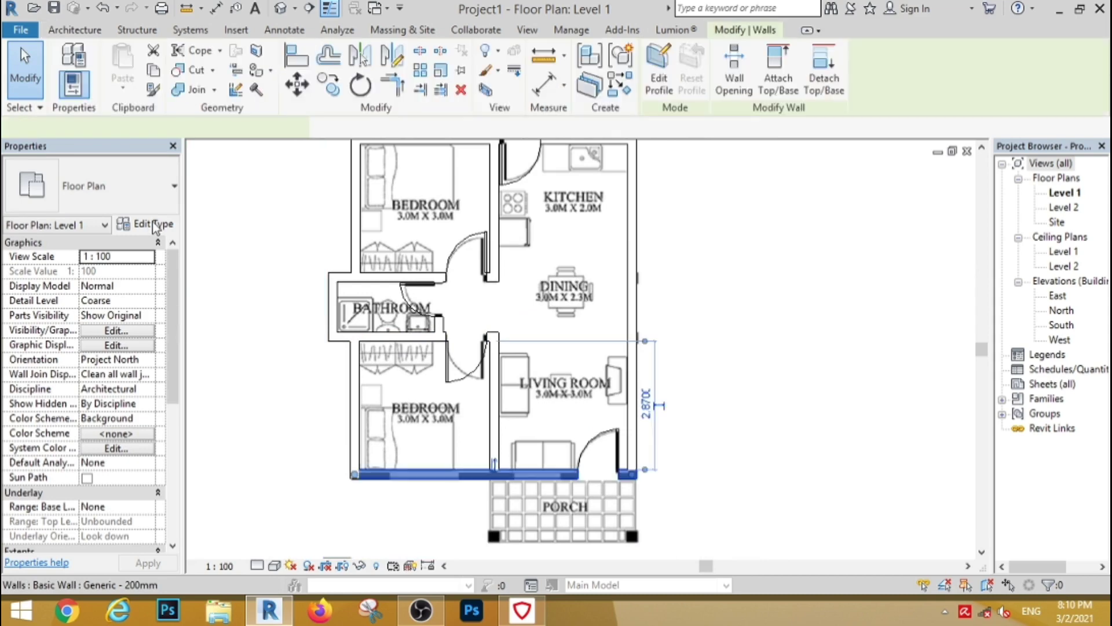
{"action": "left_click", "coordinate": [144, 224]}
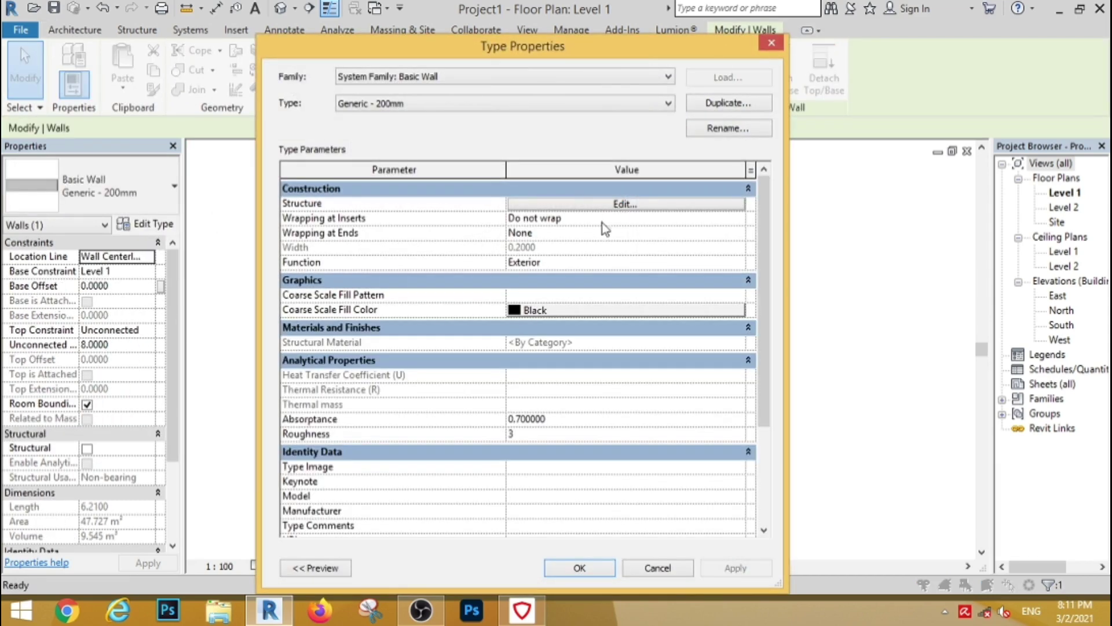
{"action": "left_click", "coordinate": [624, 205]}
Step: Set the structure layer's material to Gypsum Wall Board and confirm all dialogs
{"action": "left_click", "coordinate": [512, 219]}
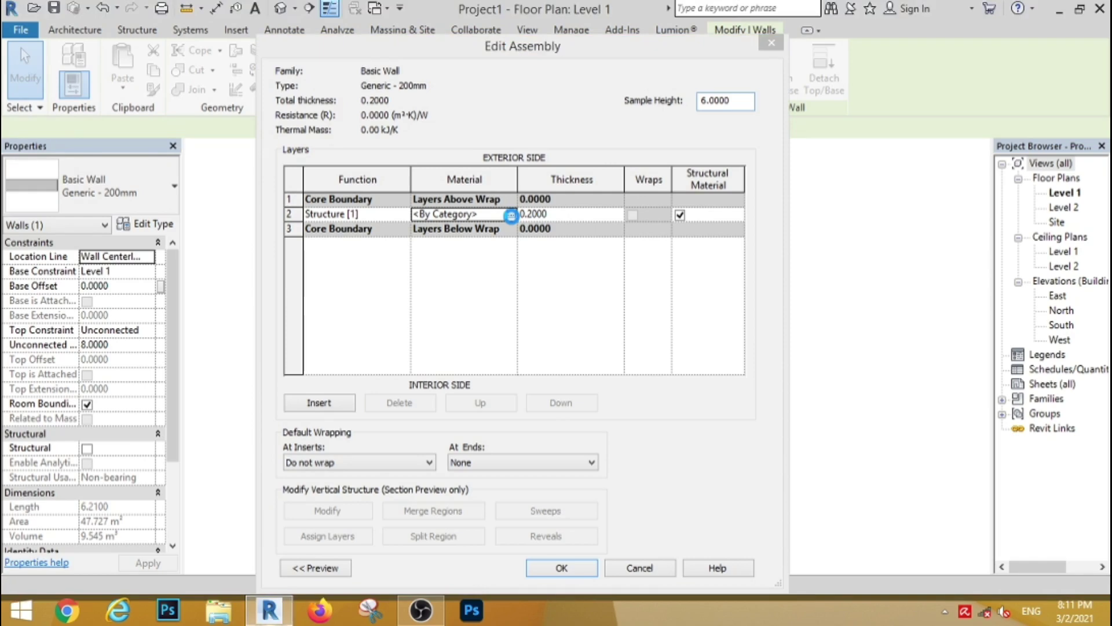
{"action": "left_click", "coordinate": [510, 215]}
{"action": "type", "text": "gyp"}
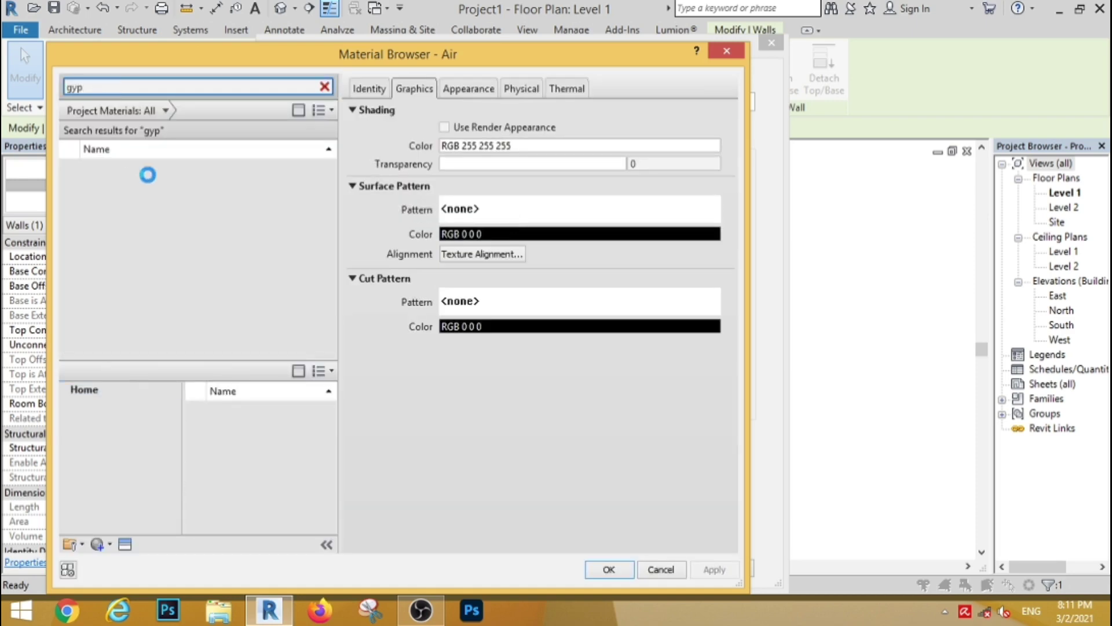
{"action": "left_click", "coordinate": [122, 170]}
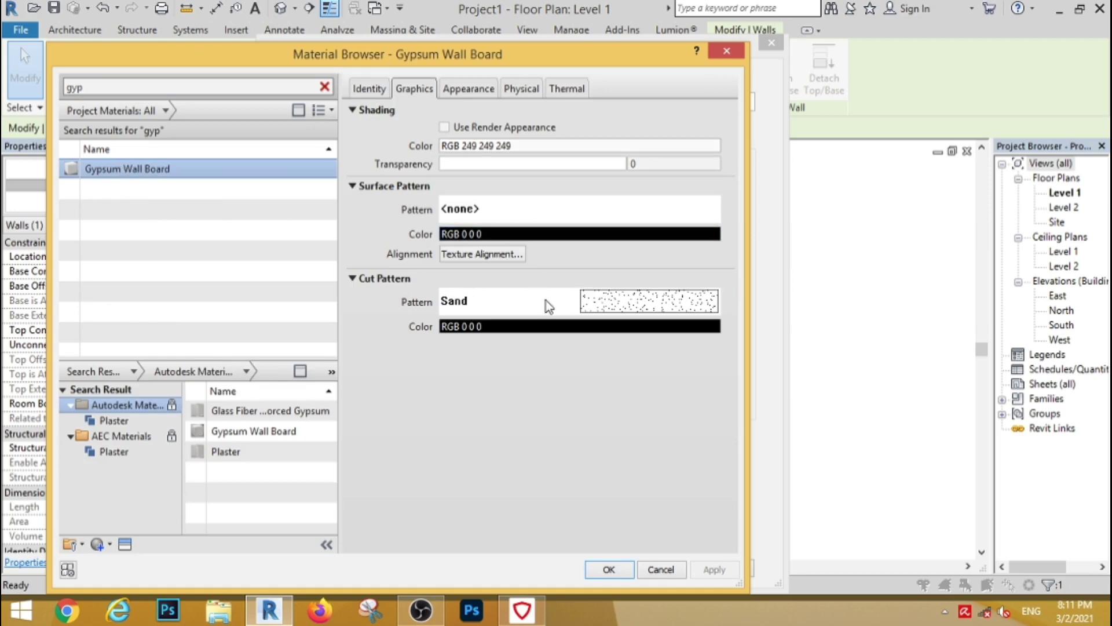
{"action": "left_click", "coordinate": [609, 569]}
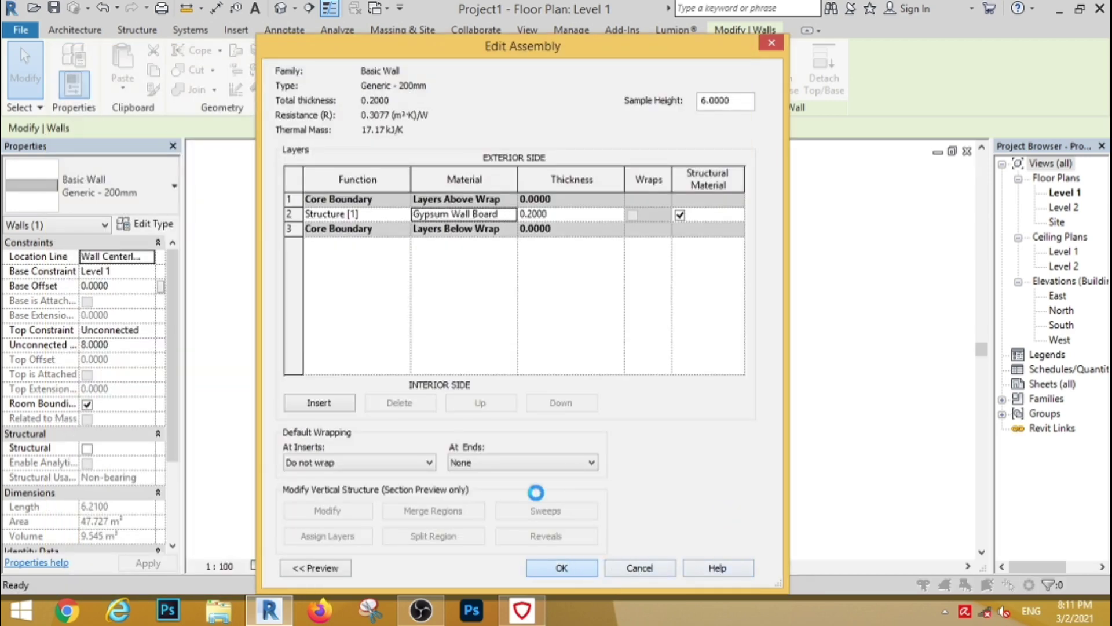
{"action": "left_click", "coordinate": [561, 567]}
{"action": "left_click", "coordinate": [578, 568]}
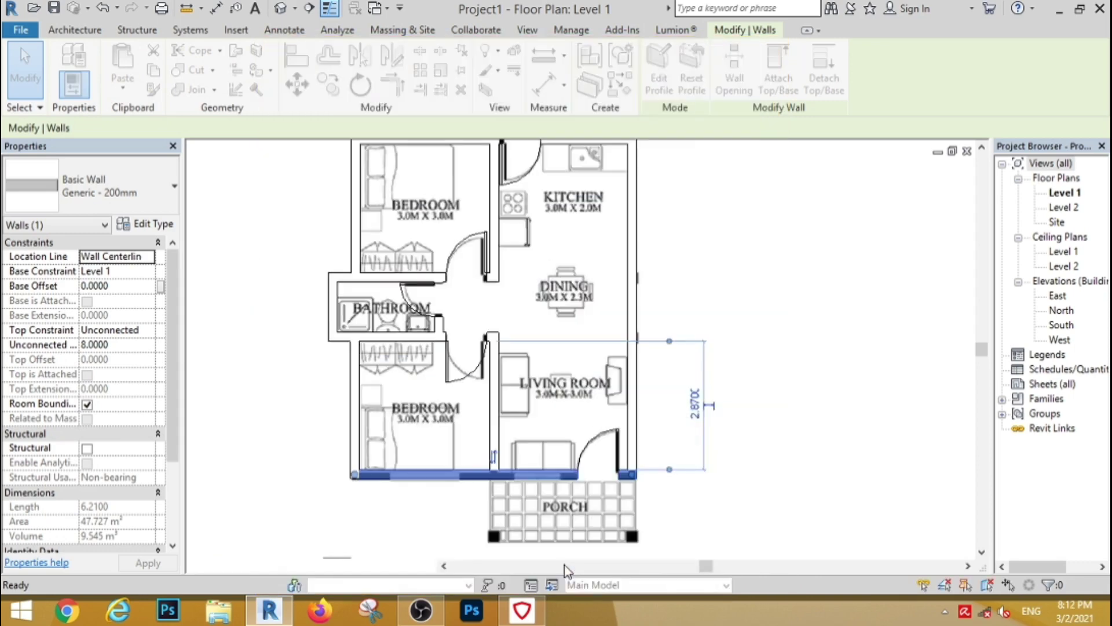
Step: Switch to 3D, then open the South elevation and select all the walls
{"action": "scroll", "coordinate": [724, 333], "scroll_direction": "down", "scroll_amount": 1}
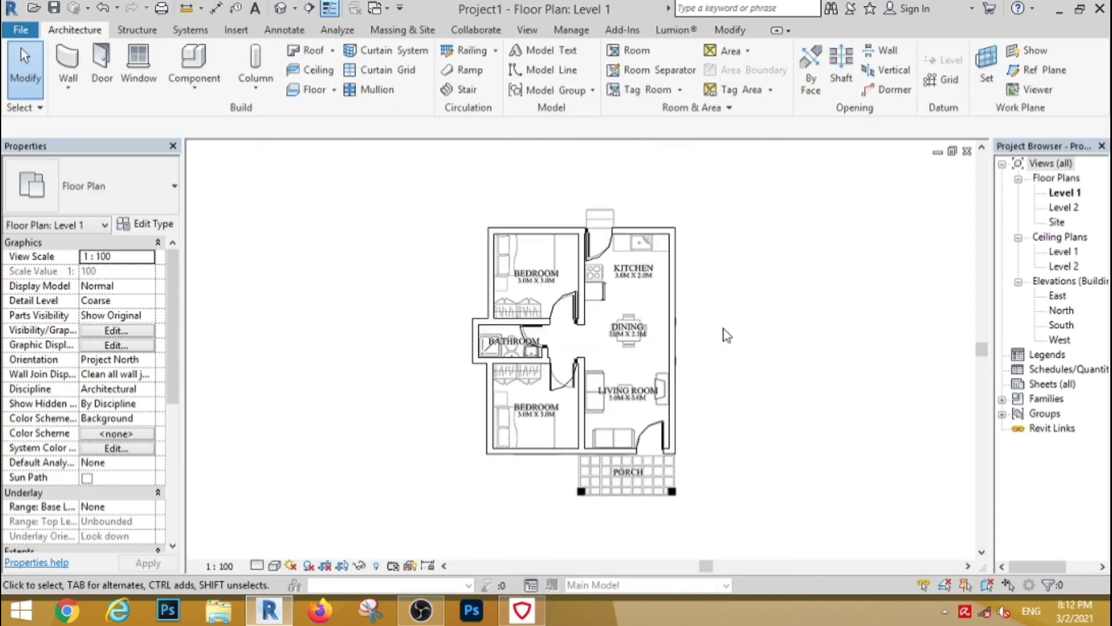
{"action": "scroll", "coordinate": [701, 333], "scroll_direction": "up", "scroll_amount": 2}
{"action": "scroll", "coordinate": [410, 275], "scroll_direction": "down", "scroll_amount": 2}
{"action": "scroll", "coordinate": [406, 249], "scroll_direction": "down", "scroll_amount": 1}
{"action": "scroll", "coordinate": [396, 216], "scroll_direction": "up", "scroll_amount": 1}
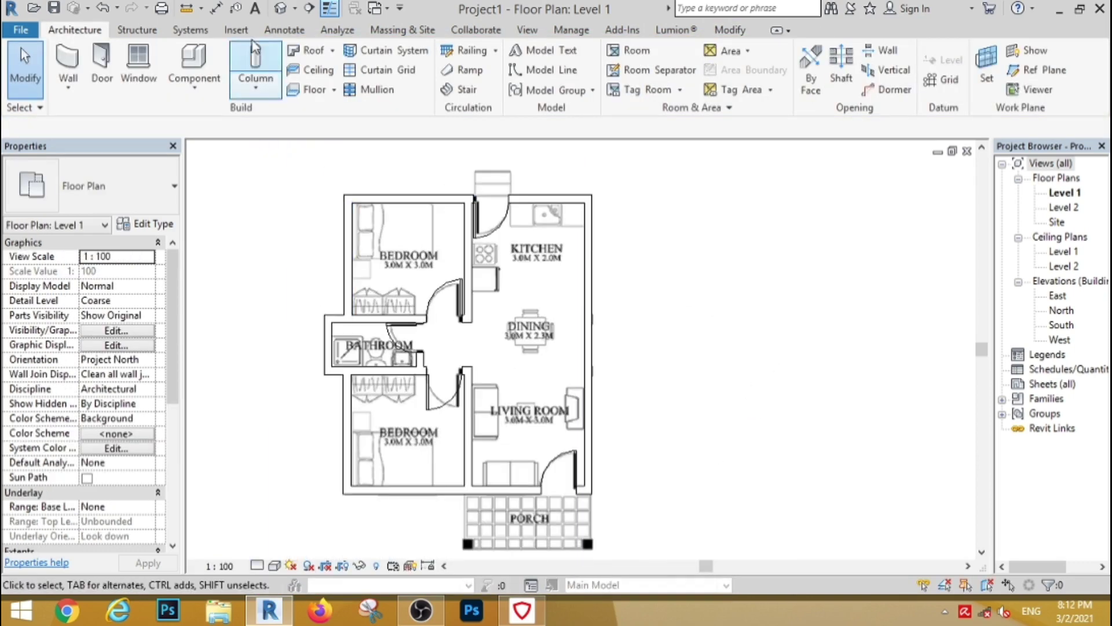
{"action": "key", "text": "3"}
{"action": "key", "text": "d"}
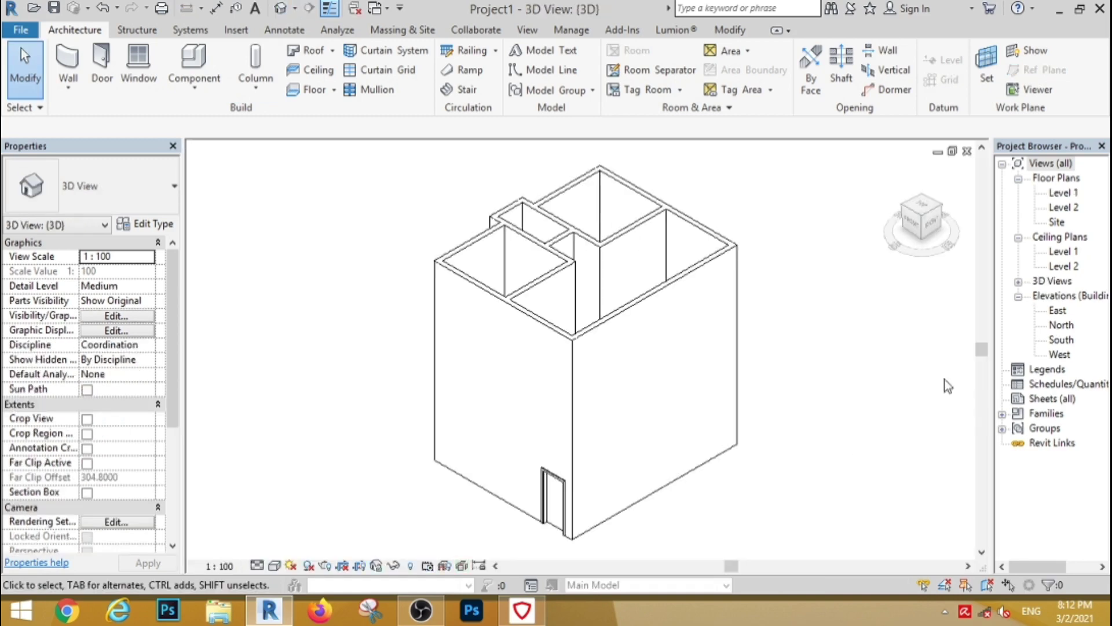
{"action": "double_click", "coordinate": [1060, 340]}
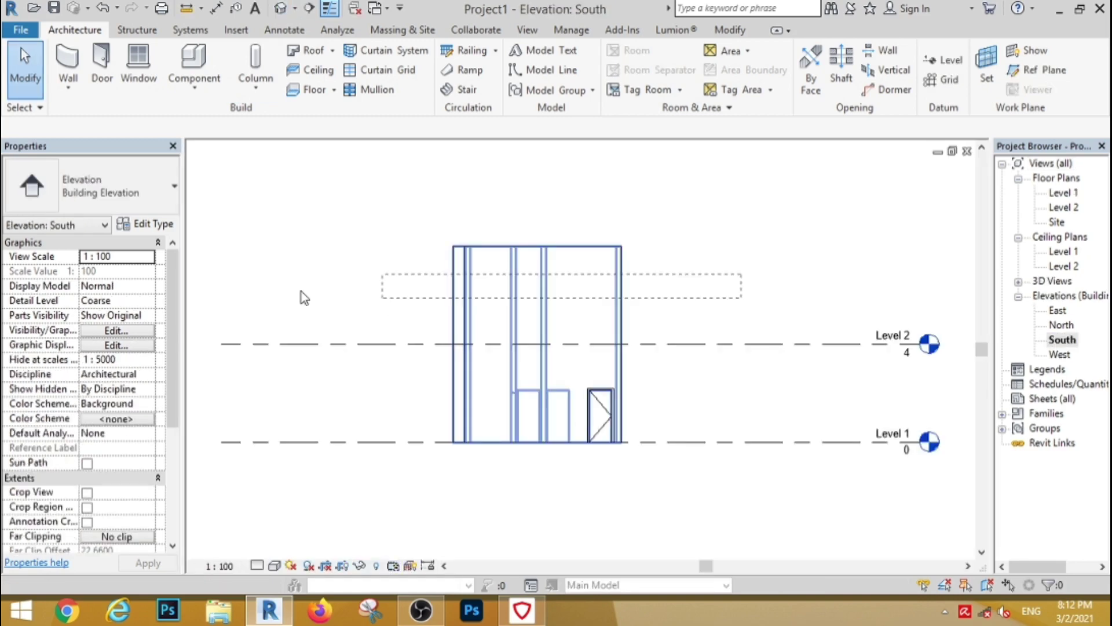
{"action": "key", "text": "ctrl+a"}
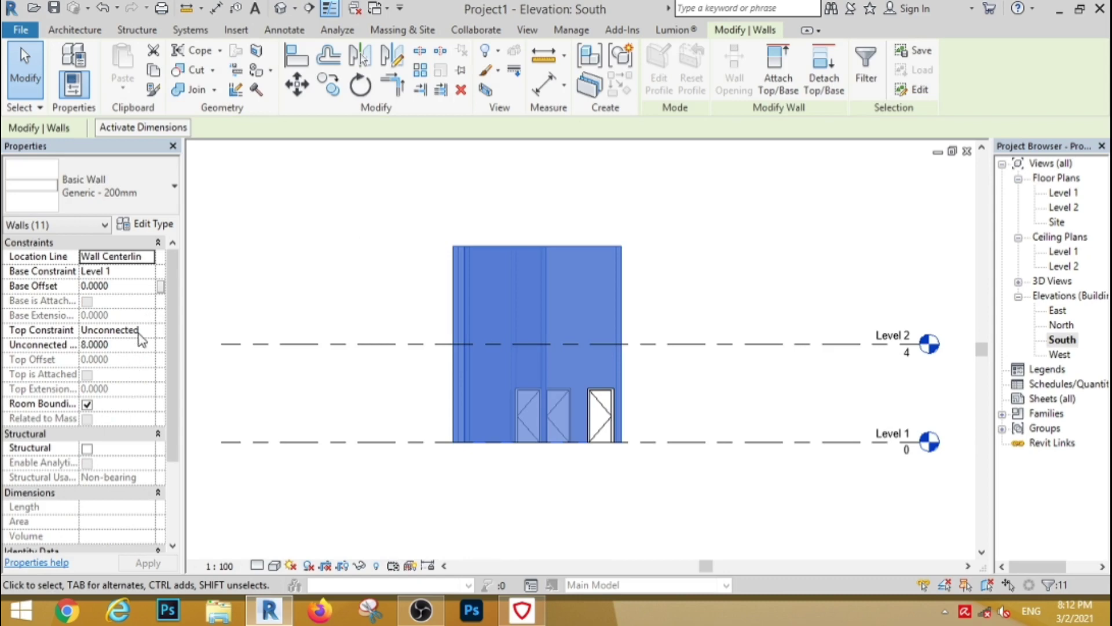
Step: Set the walls' Top Constraint to Up to level: Level 2, check in 3D, reopen Level 1
{"action": "left_click", "coordinate": [149, 331]}
{"action": "left_click", "coordinate": [142, 373]}
{"action": "left_click", "coordinate": [285, 275]}
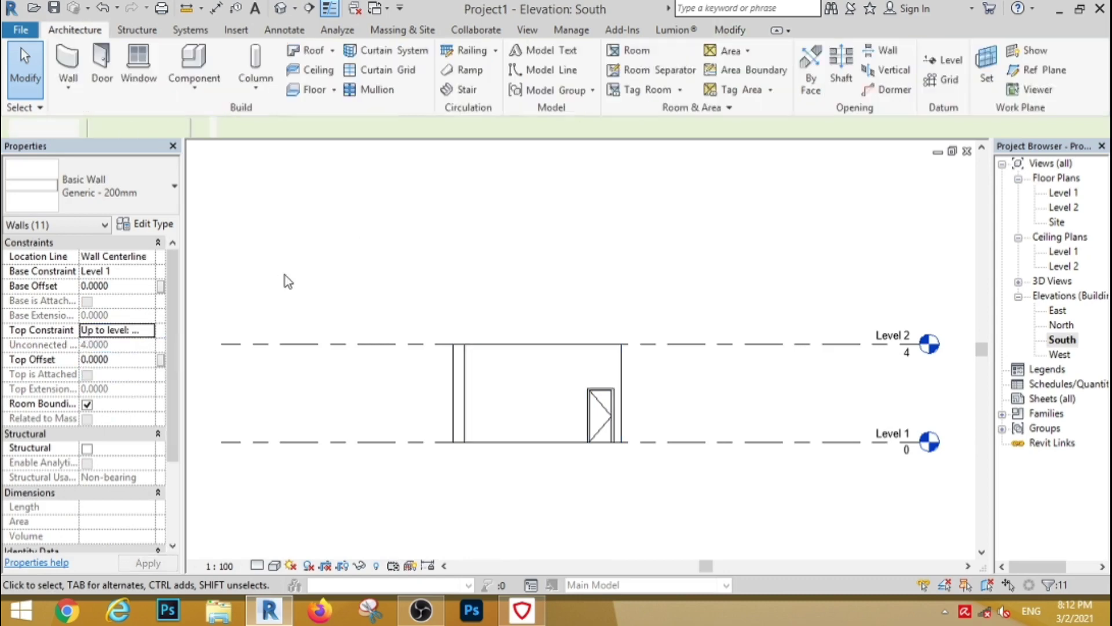
{"action": "left_click", "coordinate": [281, 12]}
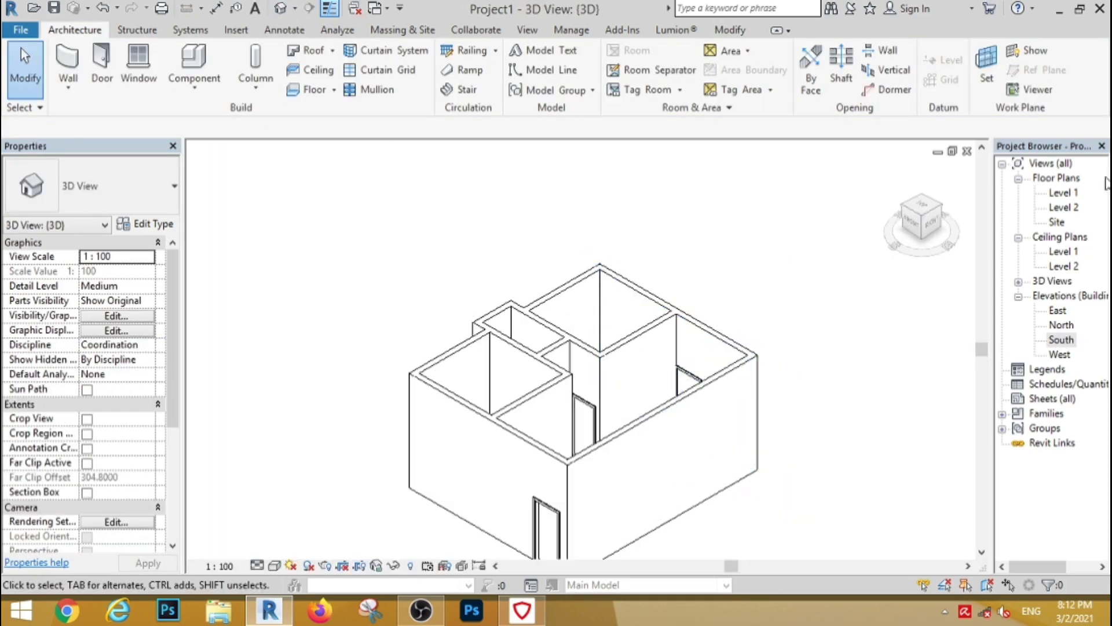
{"action": "double_click", "coordinate": [1064, 193]}
Step: Load the M_Counter Top-L Shaped w Sink family from Casework > Counter Tops
{"action": "scroll", "coordinate": [377, 226], "scroll_direction": "down", "scroll_amount": 1}
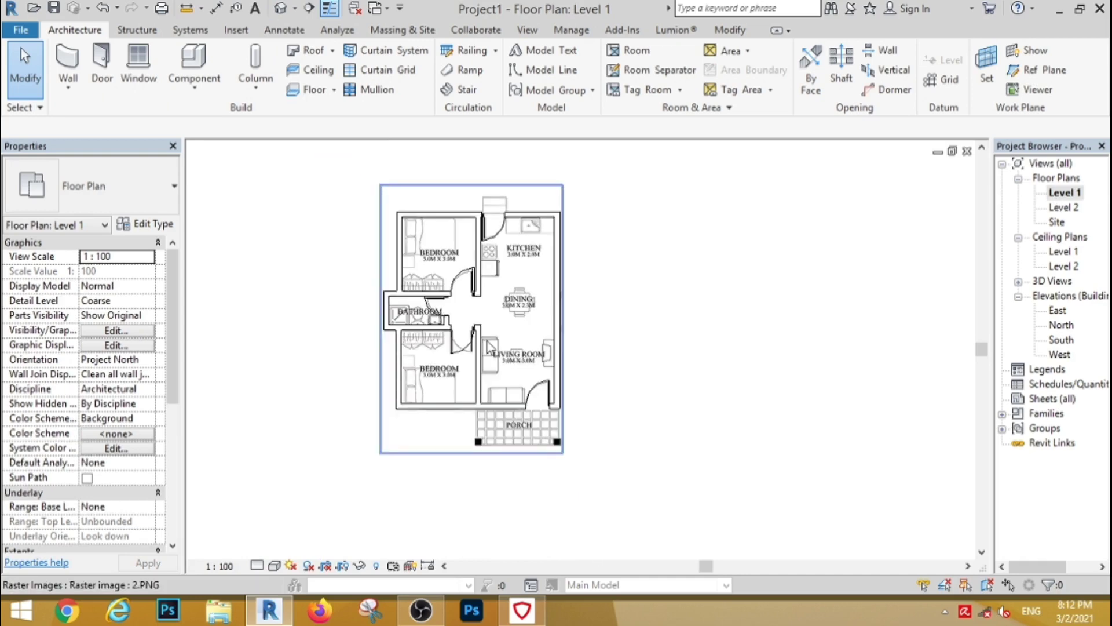
{"action": "scroll", "coordinate": [365, 336], "scroll_direction": "up", "scroll_amount": 1}
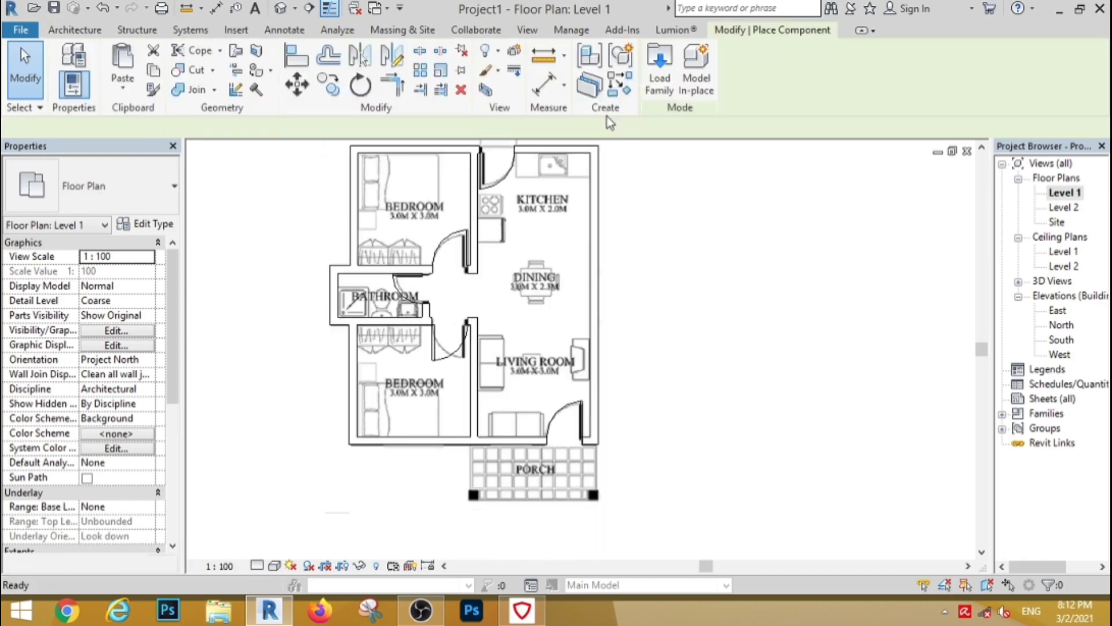
{"action": "left_click", "coordinate": [655, 85]}
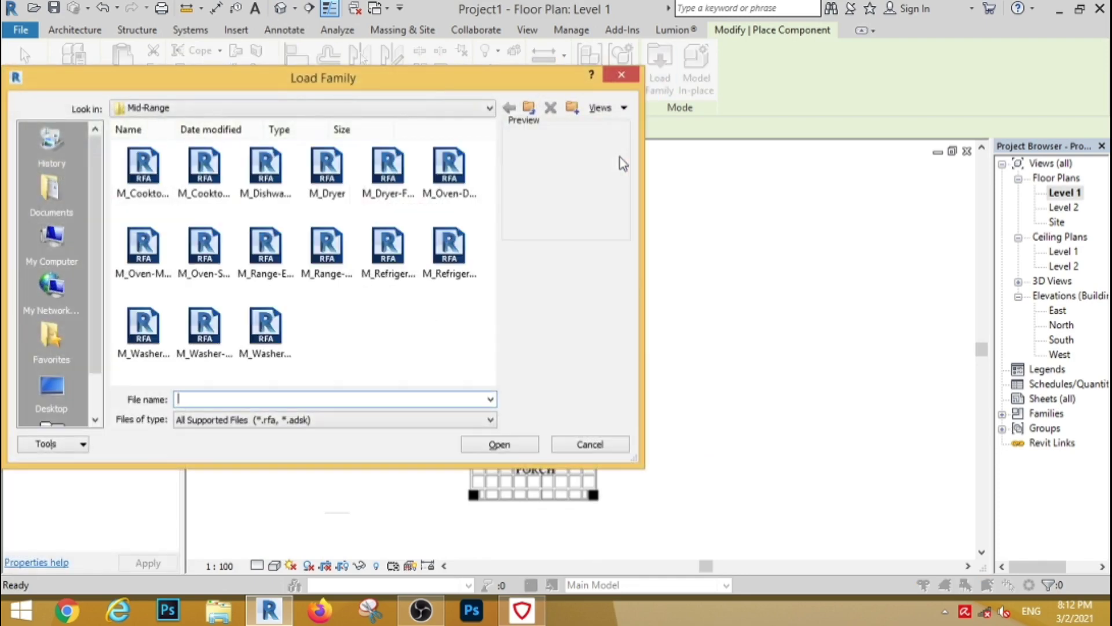
{"action": "left_click", "coordinate": [530, 110]}
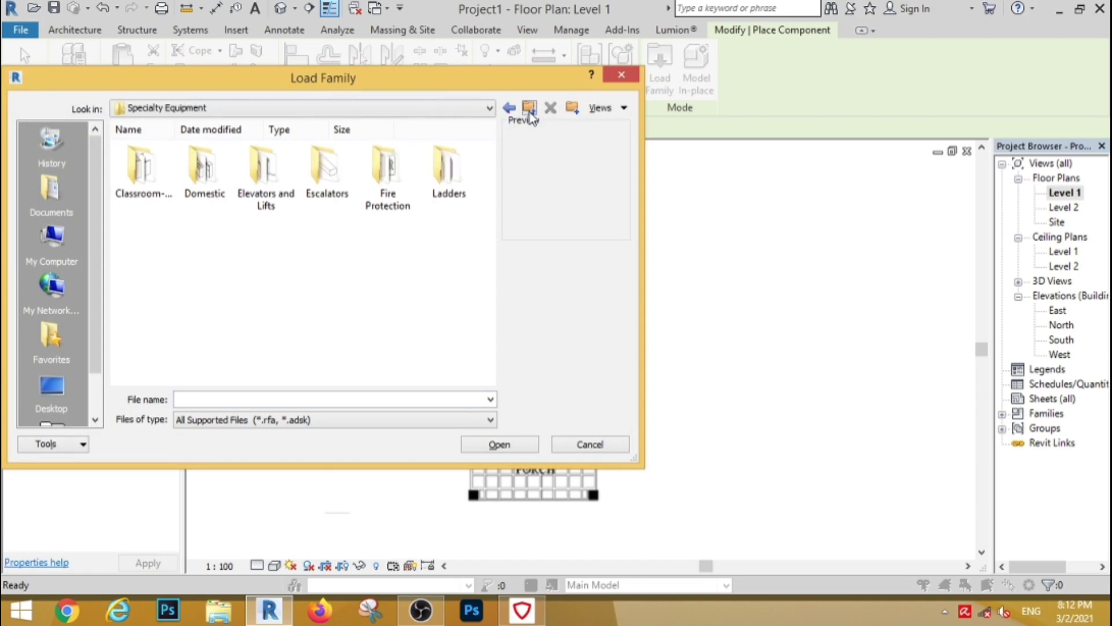
{"action": "left_click", "coordinate": [529, 110]}
{"action": "double_click", "coordinate": [325, 176]}
{"action": "double_click", "coordinate": [206, 185]}
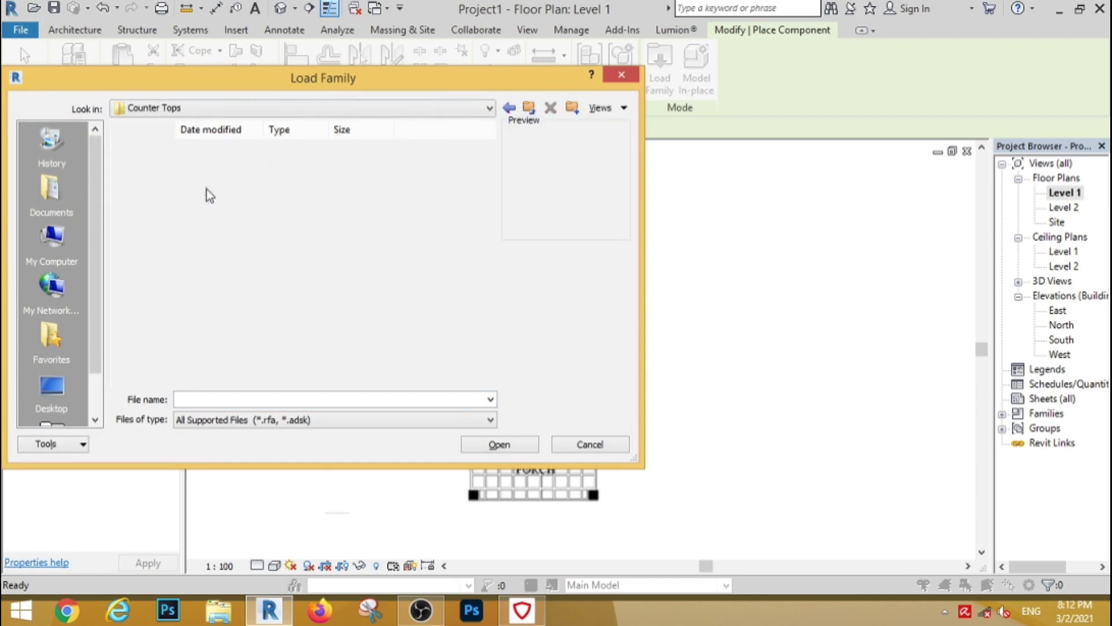
{"action": "left_click", "coordinate": [266, 261]}
{"action": "left_click", "coordinate": [498, 445]}
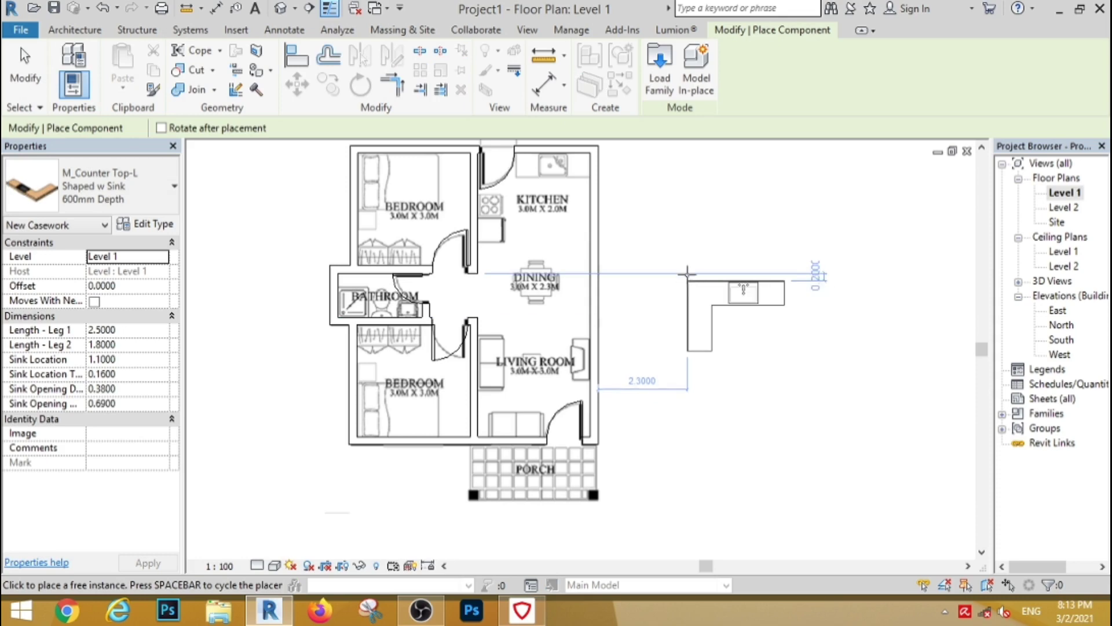
Step: Rotate the L-shaped counter and place it in the kitchen's top-right corner
{"action": "key", "text": "space"}
{"action": "key", "text": "space"}
{"action": "key", "text": "space"}
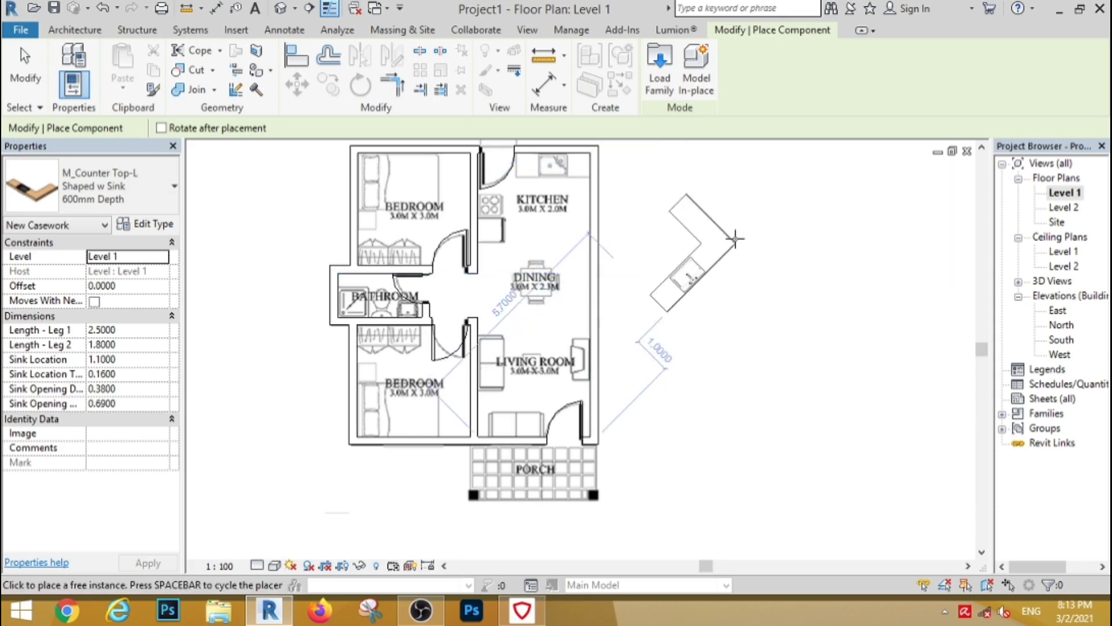
{"action": "scroll", "coordinate": [577, 172], "scroll_direction": "up", "scroll_amount": 1}
{"action": "scroll", "coordinate": [585, 159], "scroll_direction": "up", "scroll_amount": 2}
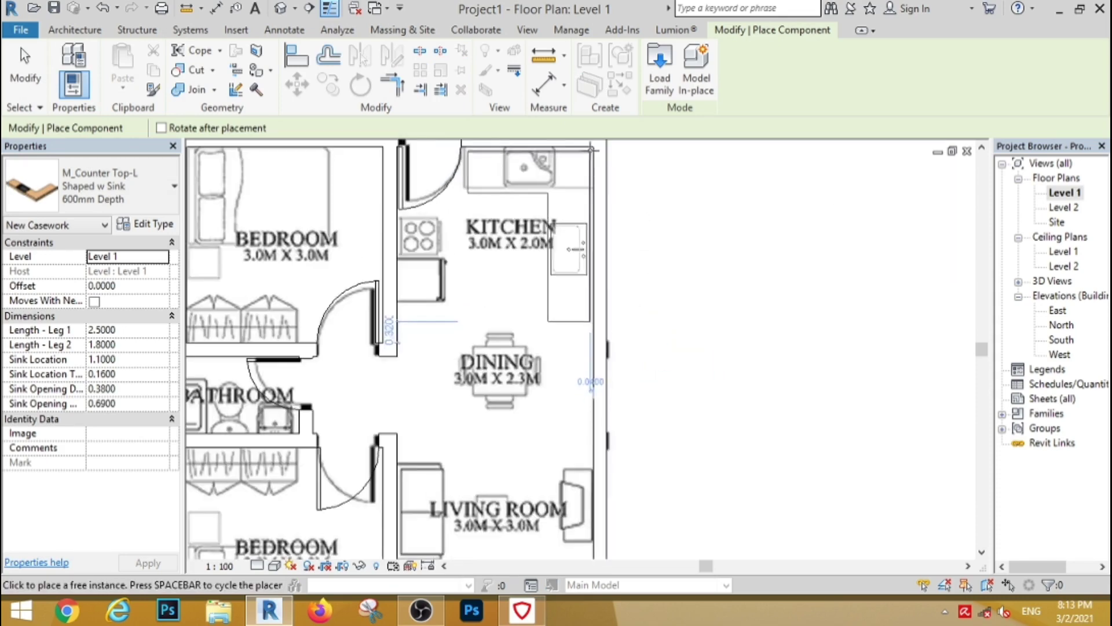
{"action": "left_click", "coordinate": [594, 145]}
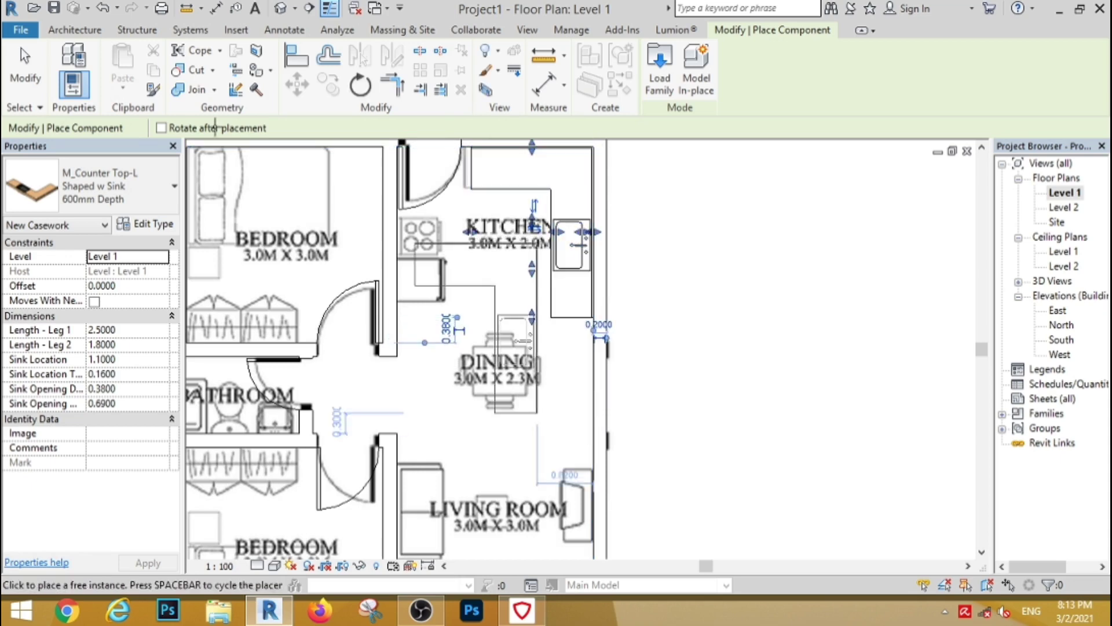
{"action": "key", "text": "Escape"}
{"action": "scroll", "coordinate": [495, 141], "scroll_direction": "up", "scroll_amount": 1}
{"action": "scroll", "coordinate": [495, 140], "scroll_direction": "up", "scroll_amount": 2}
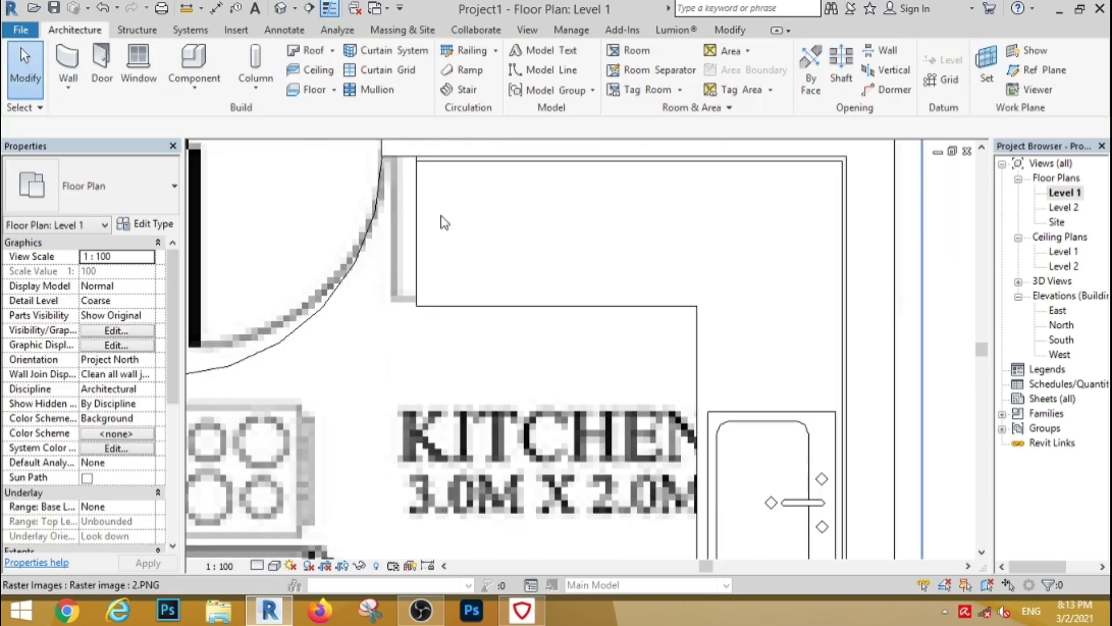
Step: Stretch the counter's second leg to reach the wall, making it 1.9348 long
{"action": "left_click", "coordinate": [415, 231]}
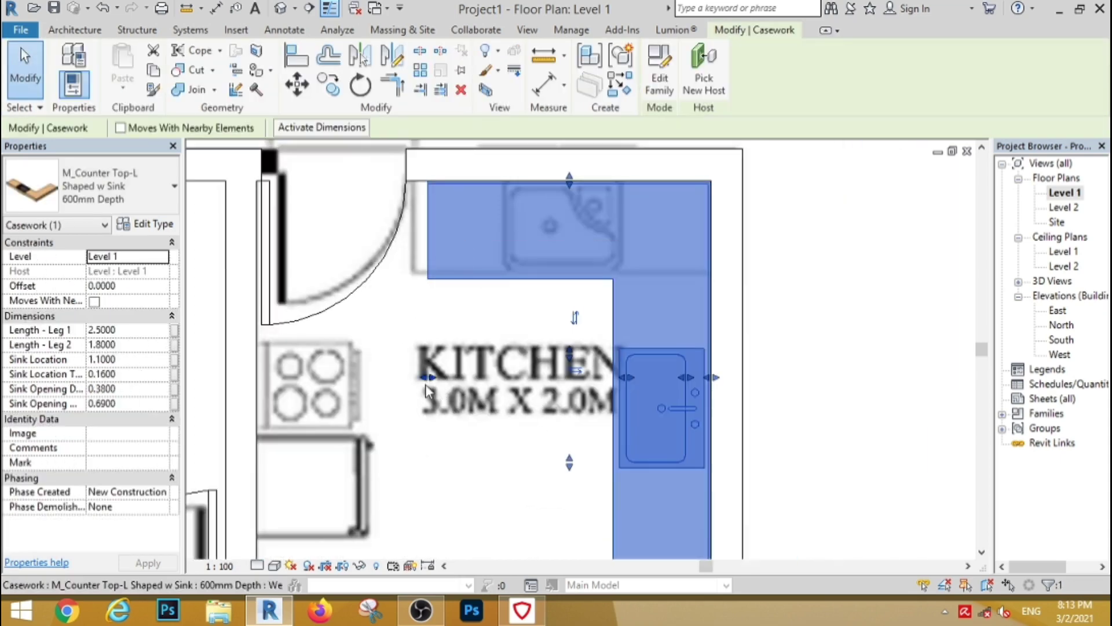
{"action": "left_click_drag", "start_coordinate": [427, 378], "coordinate": [408, 385]}
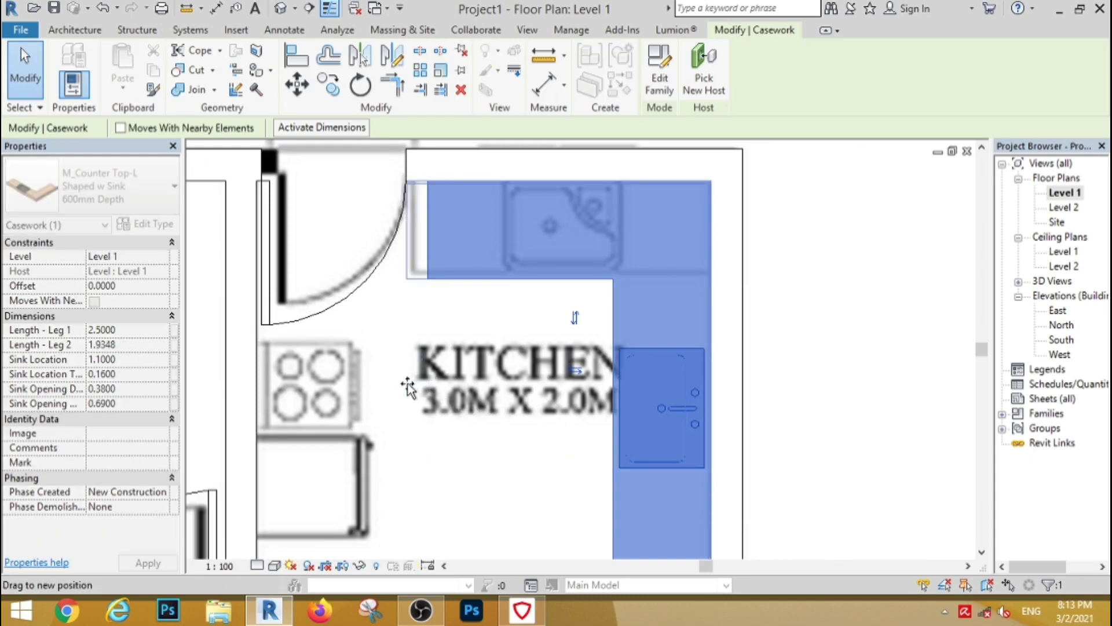
{"action": "key", "text": "Escape"}
{"action": "scroll", "coordinate": [572, 294], "scroll_direction": "down", "scroll_amount": 3}
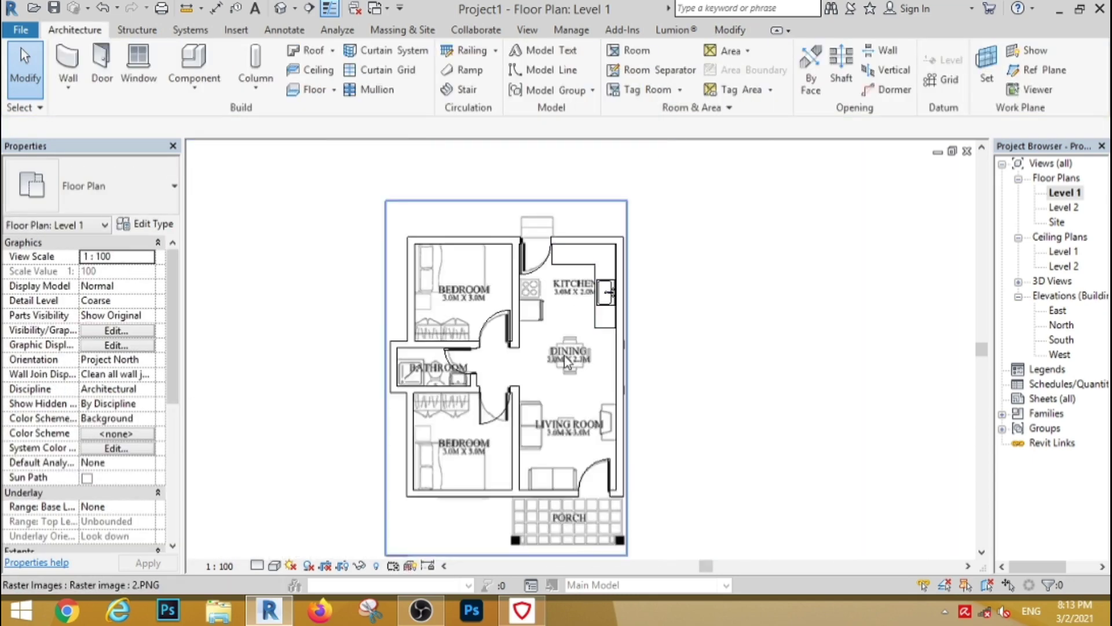
{"action": "scroll", "coordinate": [572, 294], "scroll_direction": "down", "scroll_amount": 2}
{"action": "scroll", "coordinate": [572, 294], "scroll_direction": "up", "scroll_amount": 2}
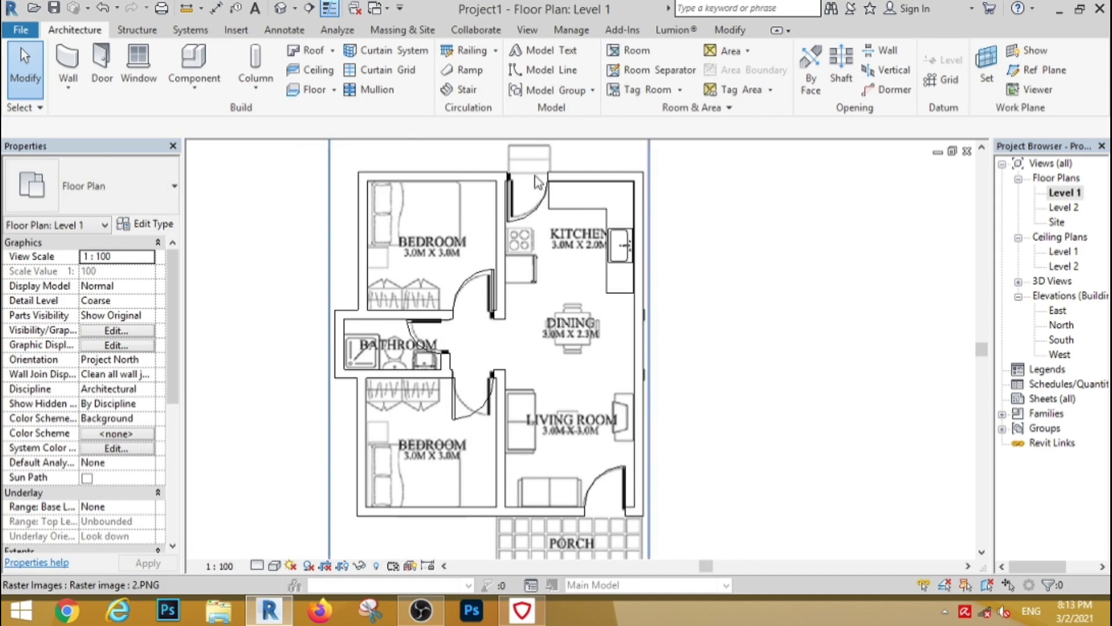
Step: Load the M_Sofa-Corbu family from Furniture > Seating
{"action": "left_click", "coordinate": [194, 64]}
{"action": "left_click", "coordinate": [653, 79]}
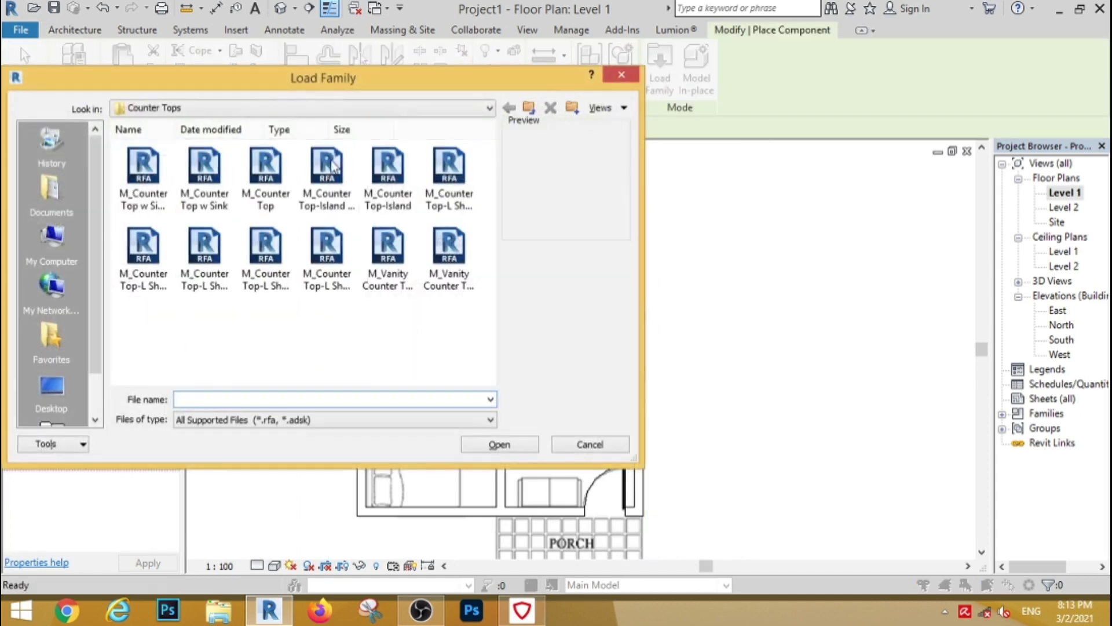
{"action": "left_click", "coordinate": [527, 110]}
{"action": "double_click", "coordinate": [263, 321]}
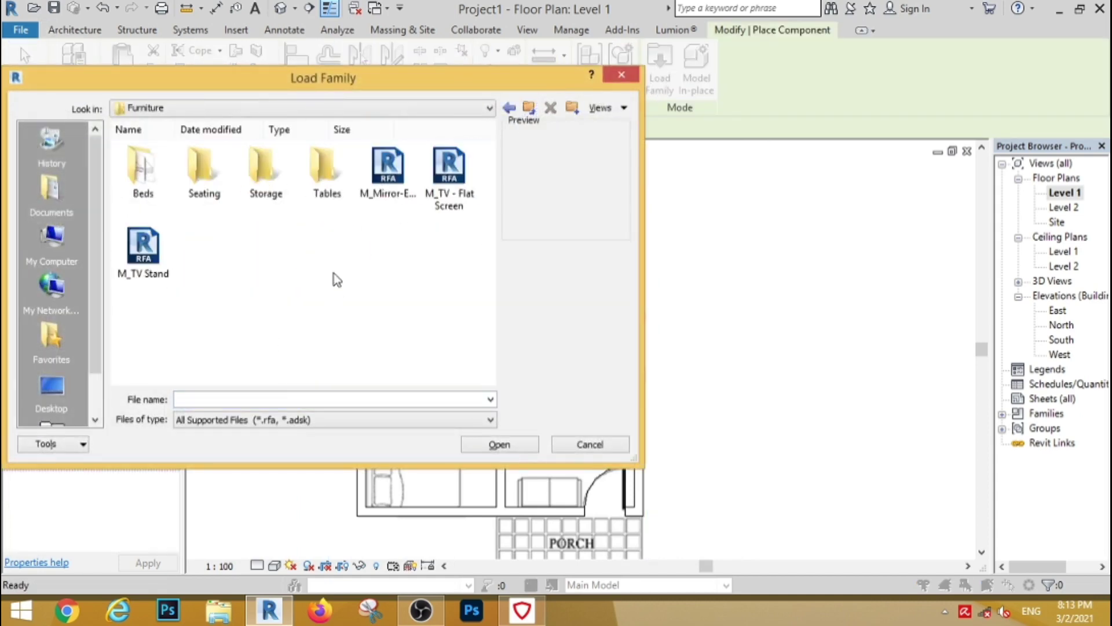
{"action": "double_click", "coordinate": [203, 171]}
{"action": "left_click", "coordinate": [449, 249]}
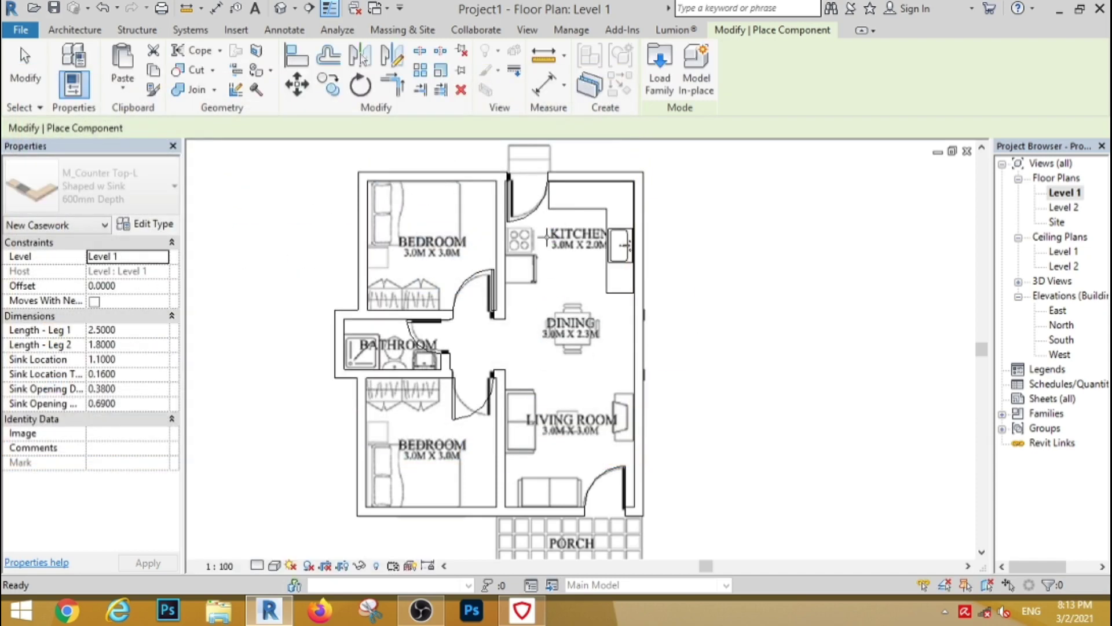
{"action": "scroll", "coordinate": [548, 237], "scroll_direction": "down", "scroll_amount": 3}
{"action": "scroll", "coordinate": [539, 354], "scroll_direction": "up", "scroll_amount": 2}
{"action": "scroll", "coordinate": [538, 354], "scroll_direction": "up", "scroll_amount": 3}
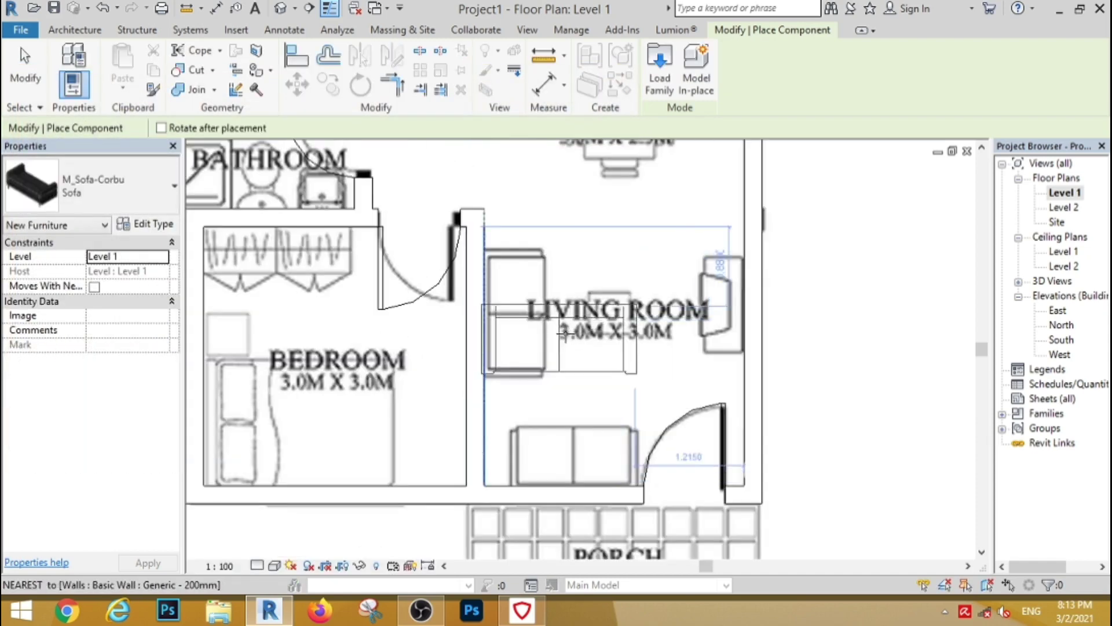
Step: Place one Corbu sofa on the left wall and a rotated one on the bottom wall
{"action": "left_click", "coordinate": [522, 304]}
{"action": "key", "text": "space"}
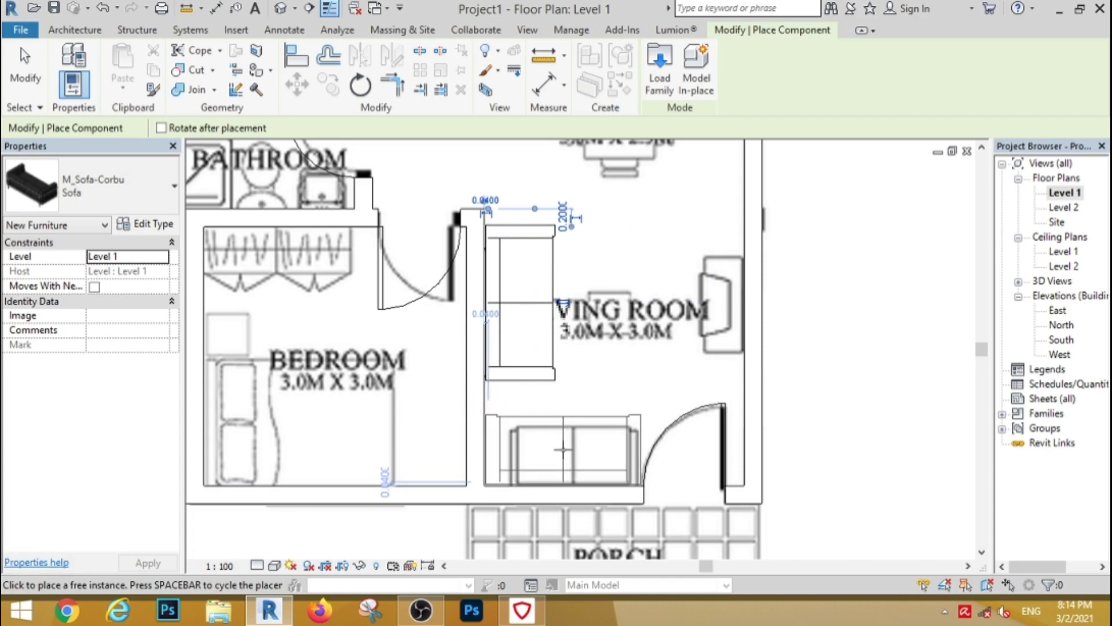
{"action": "left_click", "coordinate": [563, 449]}
{"action": "scroll", "coordinate": [493, 275], "scroll_direction": "down", "scroll_amount": 3}
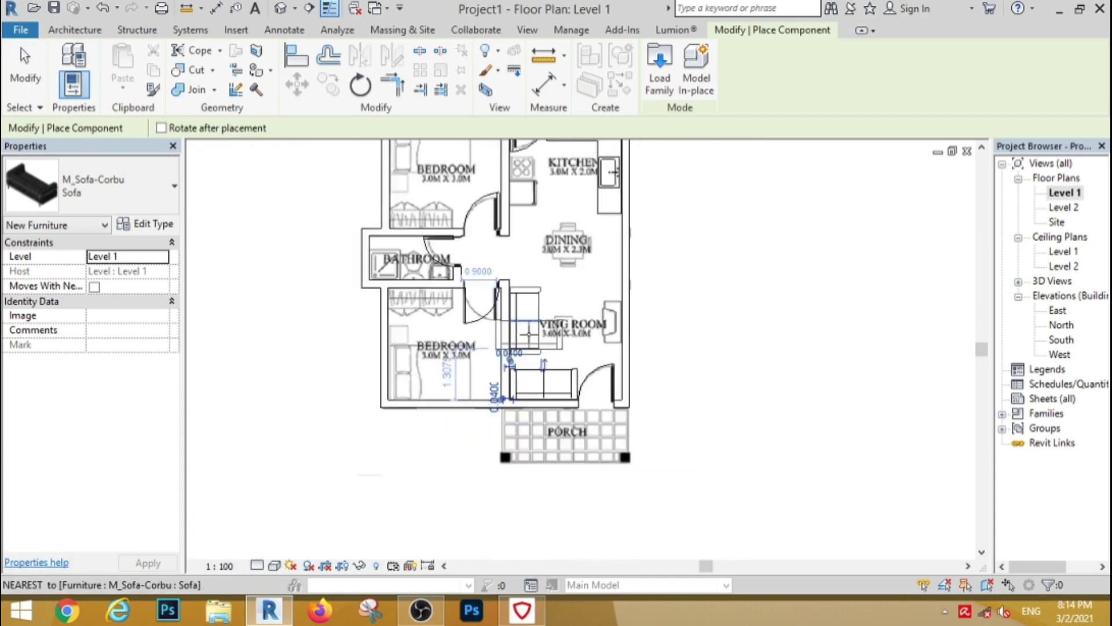
{"action": "scroll", "coordinate": [493, 276], "scroll_direction": "down", "scroll_amount": 2}
{"action": "scroll", "coordinate": [559, 253], "scroll_direction": "up", "scroll_amount": 2}
{"action": "scroll", "coordinate": [559, 253], "scroll_direction": "up", "scroll_amount": 2}
{"action": "left_click", "coordinate": [659, 67]}
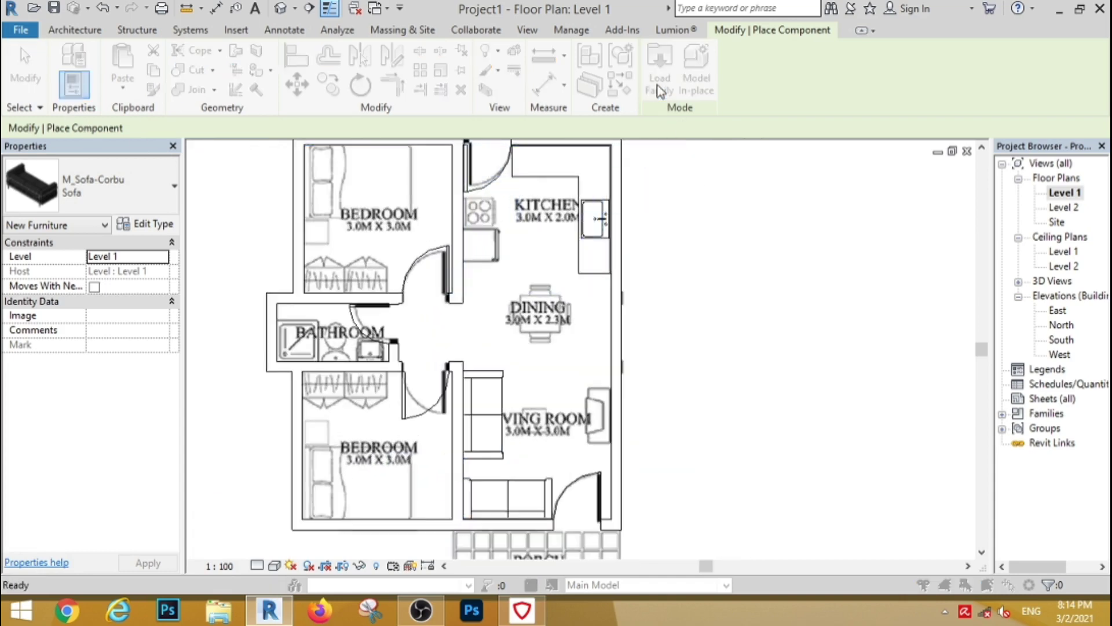
Step: Load M_Toilet-Domestic-3D from Plumbing > Architectural > Fixtures > Water Closets
{"action": "left_click", "coordinate": [529, 111]}
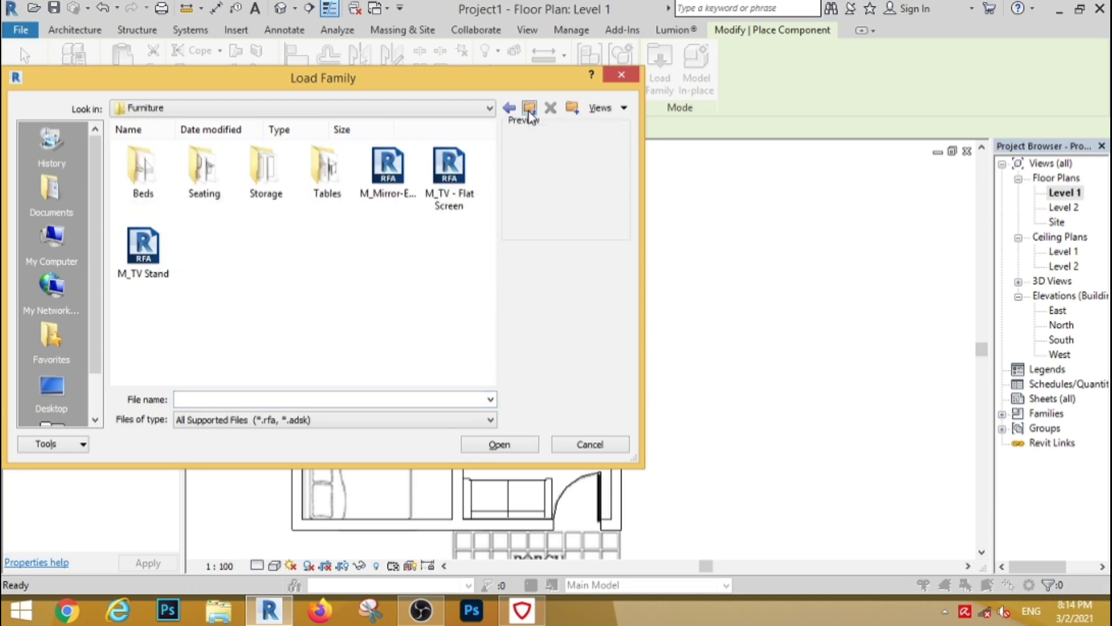
{"action": "left_click", "coordinate": [530, 112]}
{"action": "mouse_move", "coordinate": [492, 180]}
{"action": "left_mouse_down"}
{"action": "mouse_move", "coordinate": [485, 314]}
{"action": "mouse_move", "coordinate": [487, 293]}
{"action": "left_mouse_up"}
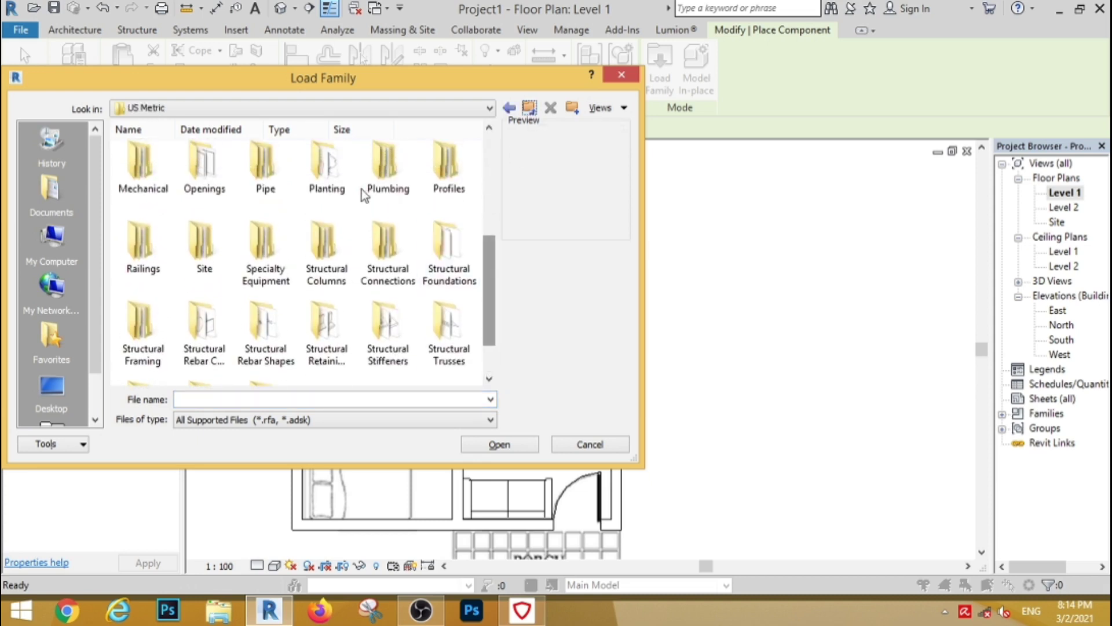
{"action": "double_click", "coordinate": [361, 189]}
{"action": "double_click", "coordinate": [151, 177]}
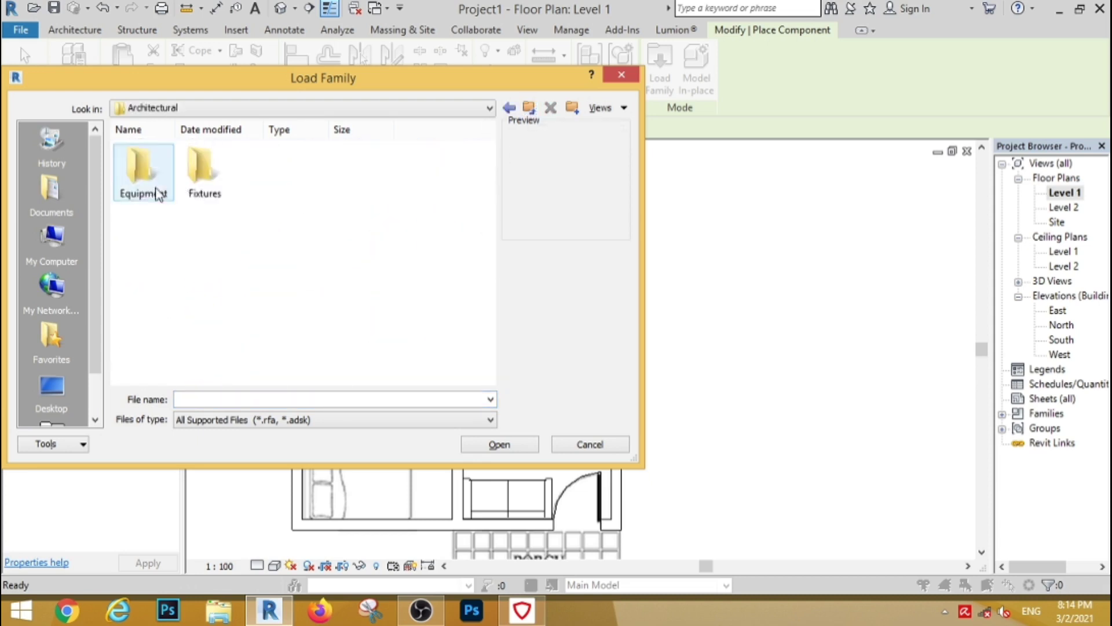
{"action": "double_click", "coordinate": [202, 174]}
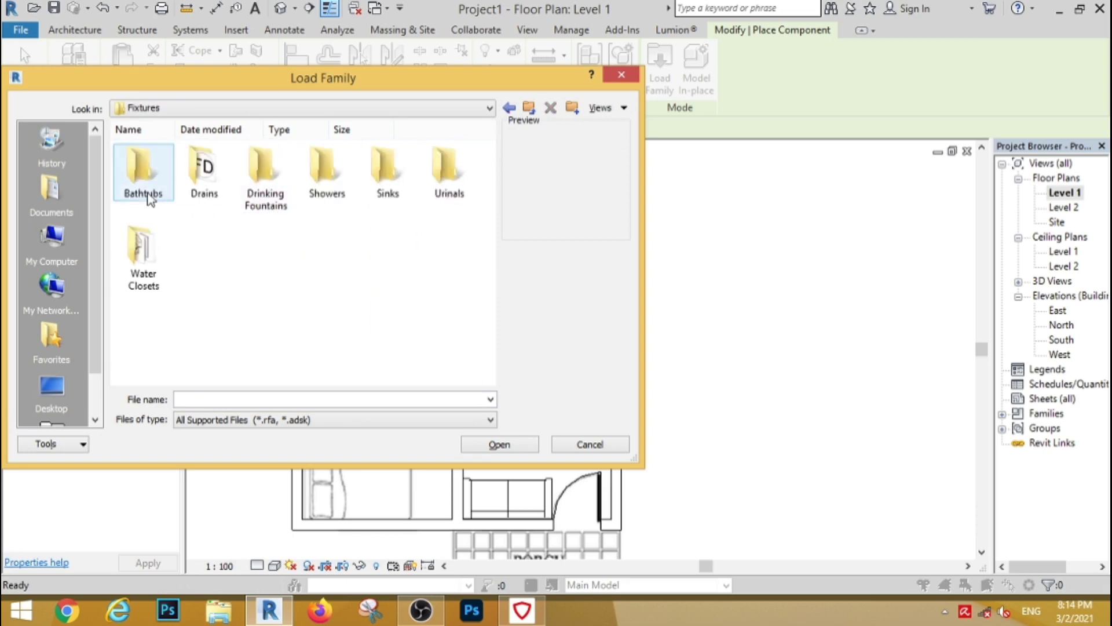
{"action": "double_click", "coordinate": [142, 253]}
{"action": "left_click", "coordinate": [311, 172]}
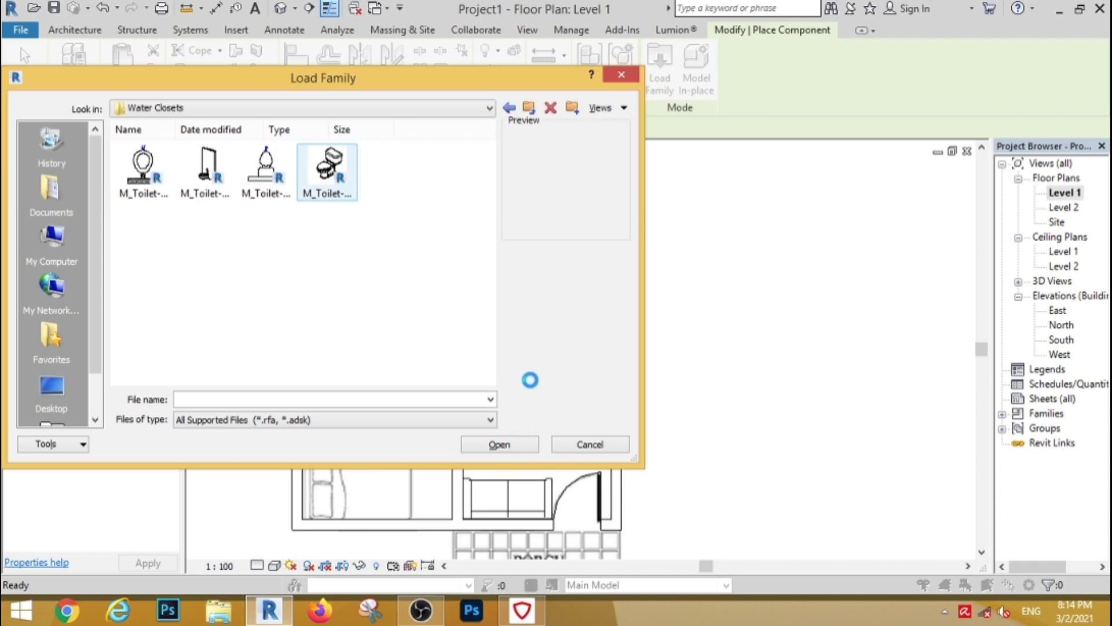
{"action": "left_click", "coordinate": [509, 447]}
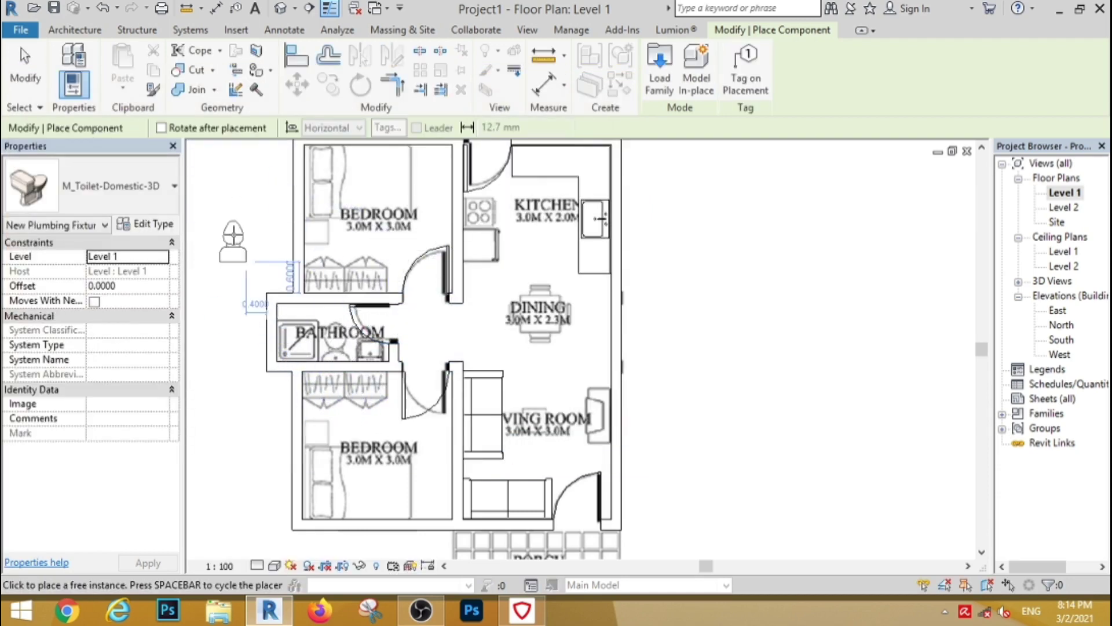
Step: Place the toilet in the bathroom
{"action": "scroll", "coordinate": [335, 321], "scroll_direction": "up", "scroll_amount": 3}
{"action": "left_click", "coordinate": [338, 330]}
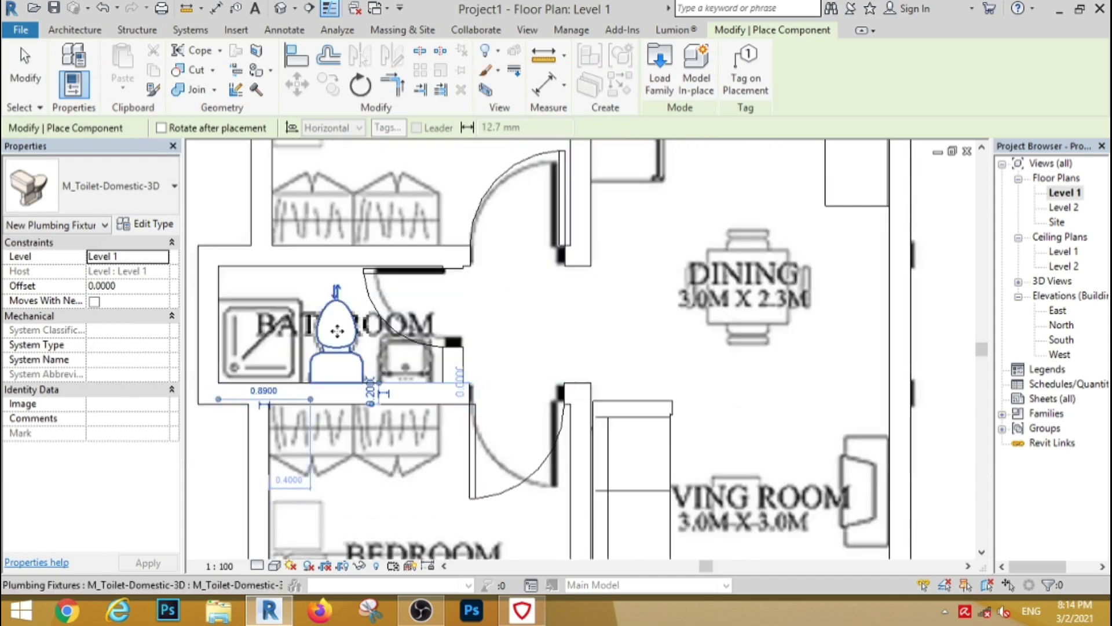
{"action": "left_click", "coordinate": [659, 66]}
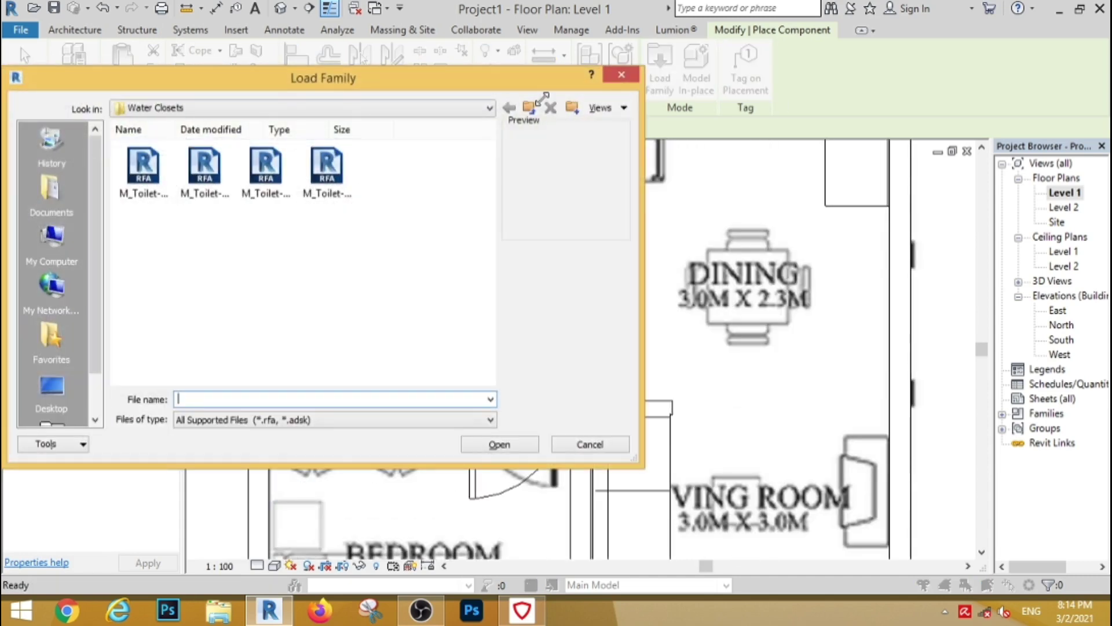
Step: Load M_Sink Vanity-Square from Fixtures > Sinks and place it beside the toilet
{"action": "left_click", "coordinate": [528, 107]}
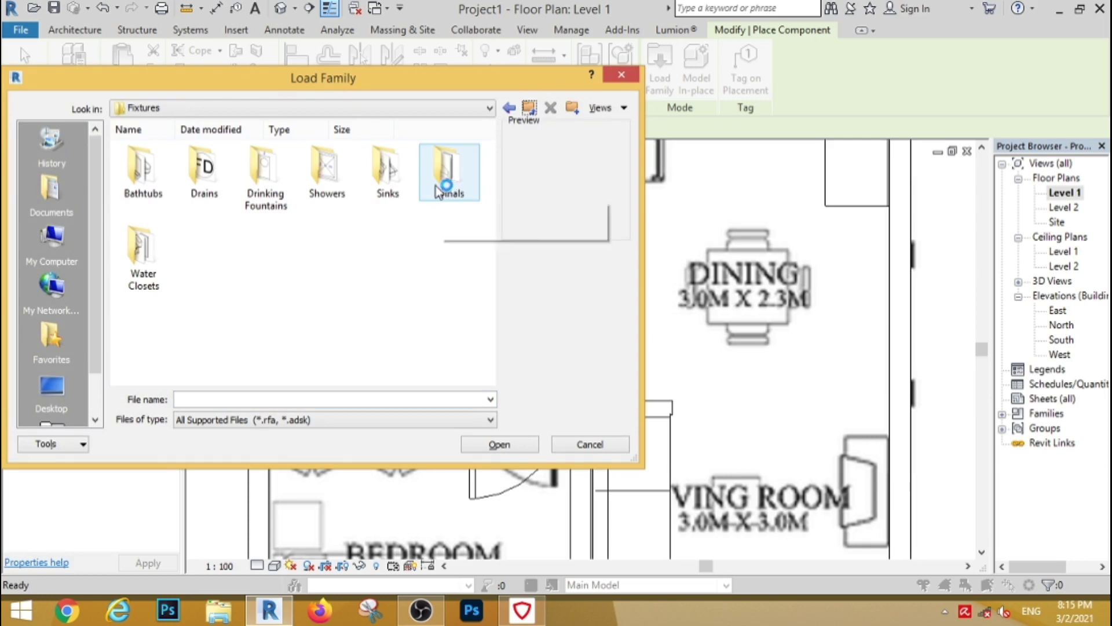
{"action": "double_click", "coordinate": [387, 171]}
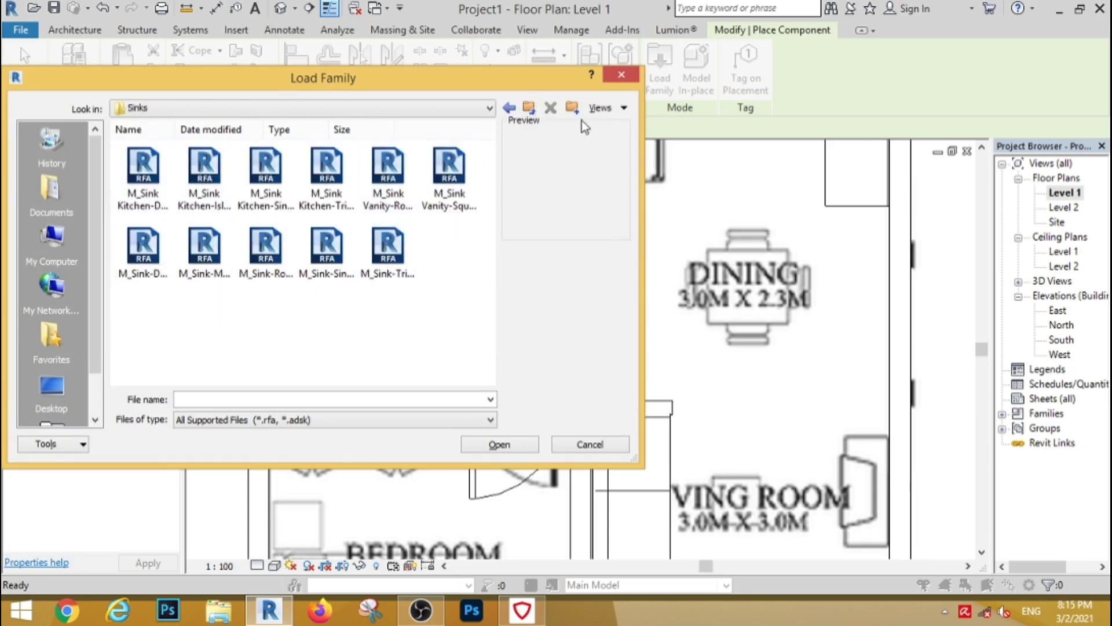
{"action": "left_click", "coordinate": [606, 110]}
{"action": "left_click", "coordinate": [623, 165]}
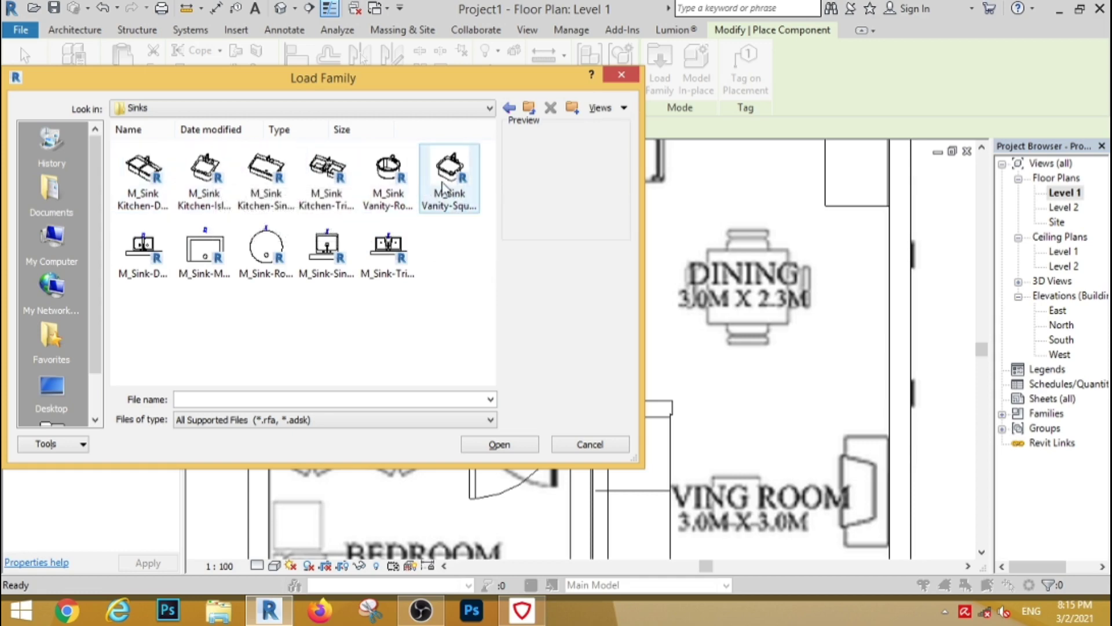
{"action": "left_click", "coordinate": [451, 185]}
{"action": "left_click", "coordinate": [509, 441]}
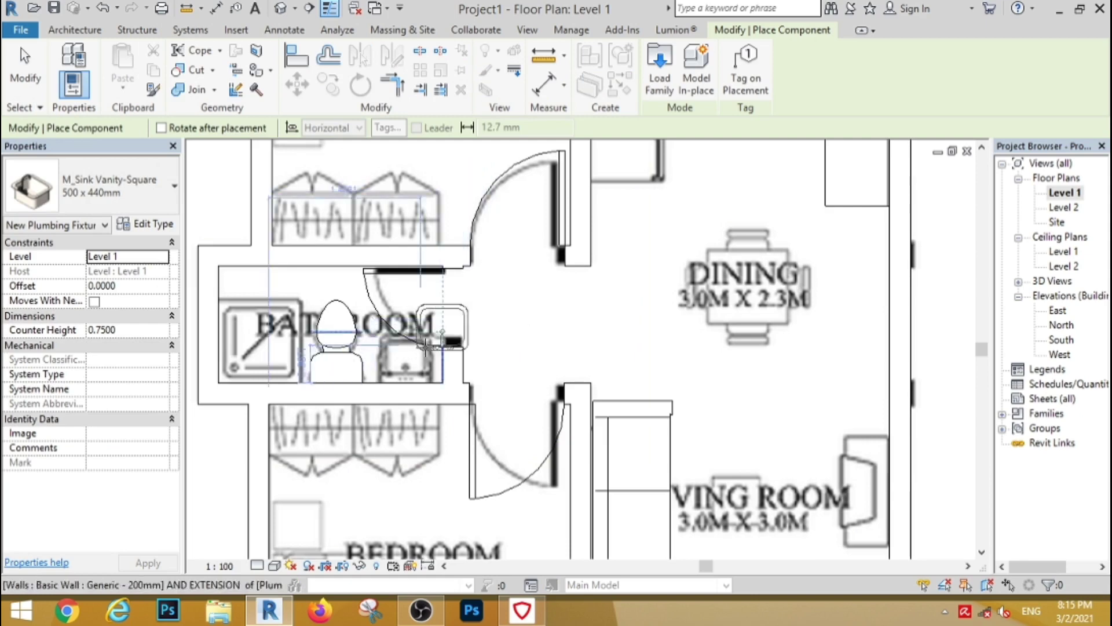
{"action": "left_click", "coordinate": [400, 363]}
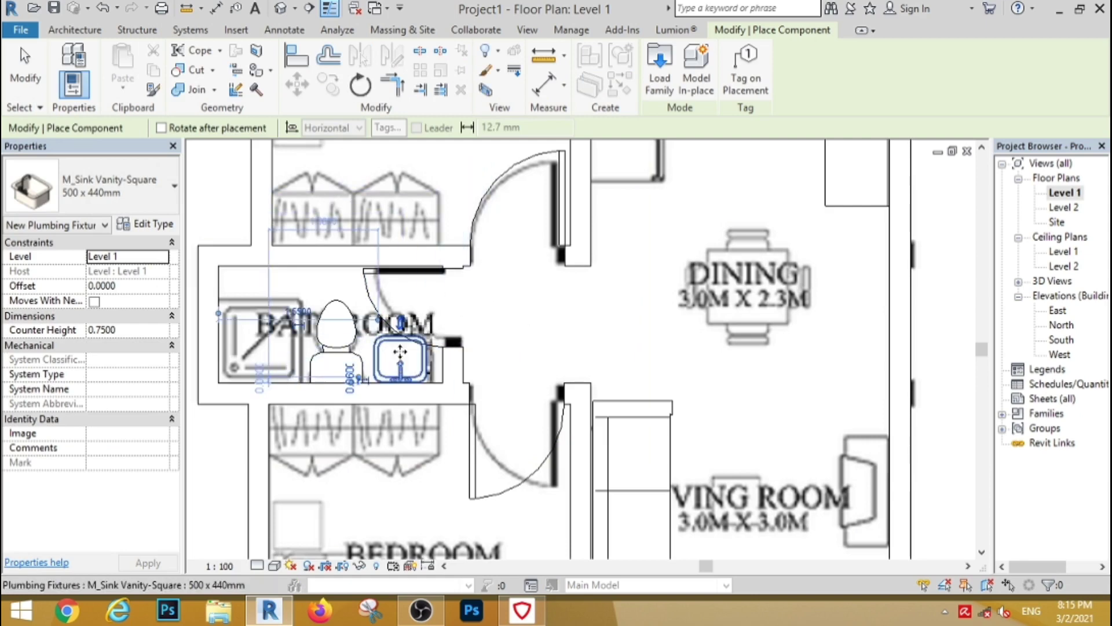
{"action": "key", "text": "Escape"}
Step: Leave sink placement and start a new Architecture > Component family load
{"action": "left_click", "coordinate": [541, 321]}
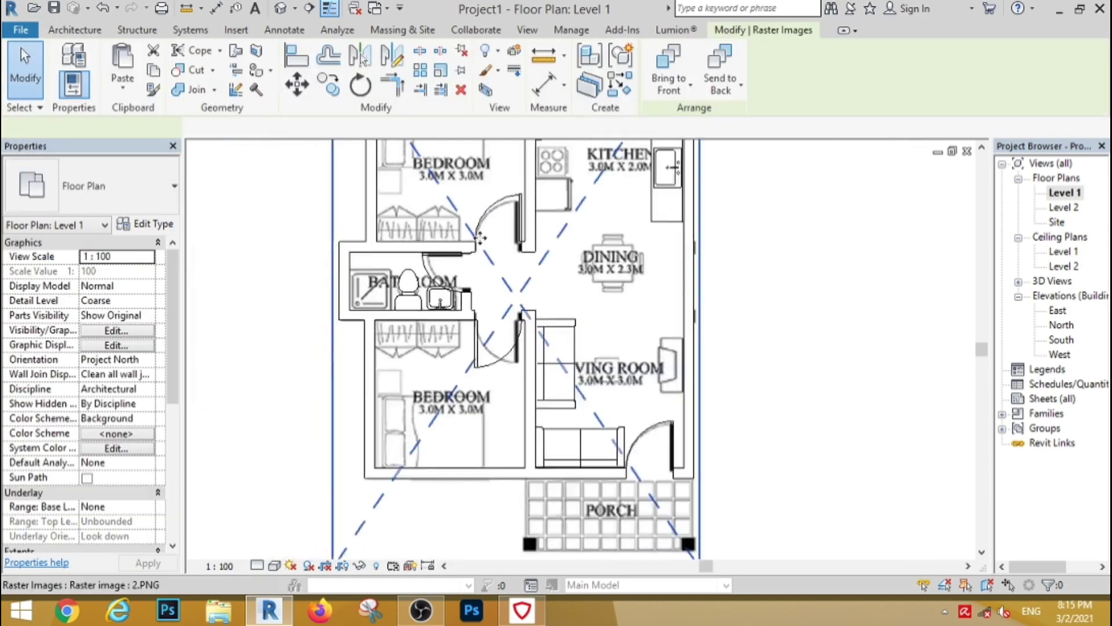
{"action": "scroll", "coordinate": [541, 320], "scroll_direction": "down", "scroll_amount": 3}
{"action": "scroll", "coordinate": [484, 183], "scroll_direction": "up", "scroll_amount": 3}
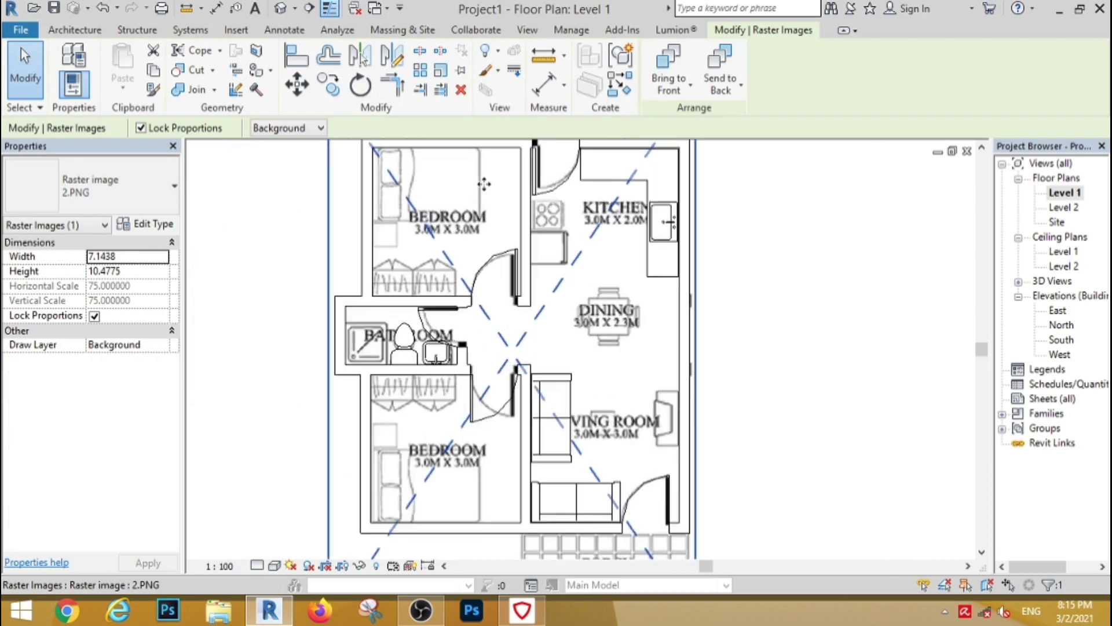
{"action": "left_click", "coordinate": [82, 30]}
{"action": "left_click", "coordinate": [193, 58]}
{"action": "left_click", "coordinate": [660, 81]}
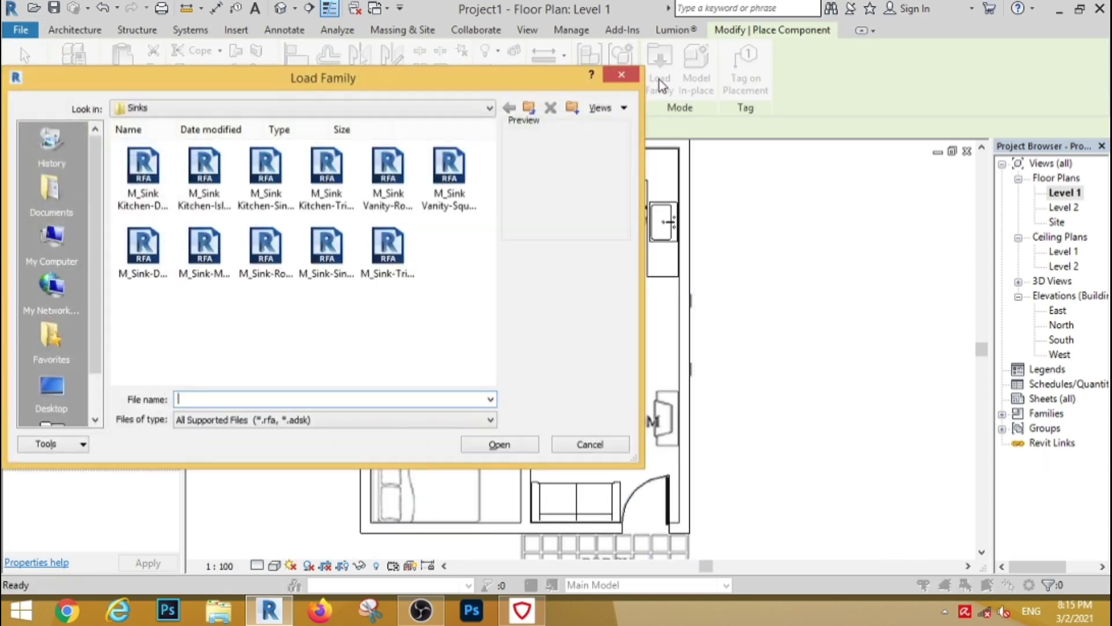
Step: Load the two-door built-in tall cabinet from Casework > Tall Cabinets
{"action": "left_click", "coordinate": [528, 110]}
{"action": "left_click", "coordinate": [529, 109]}
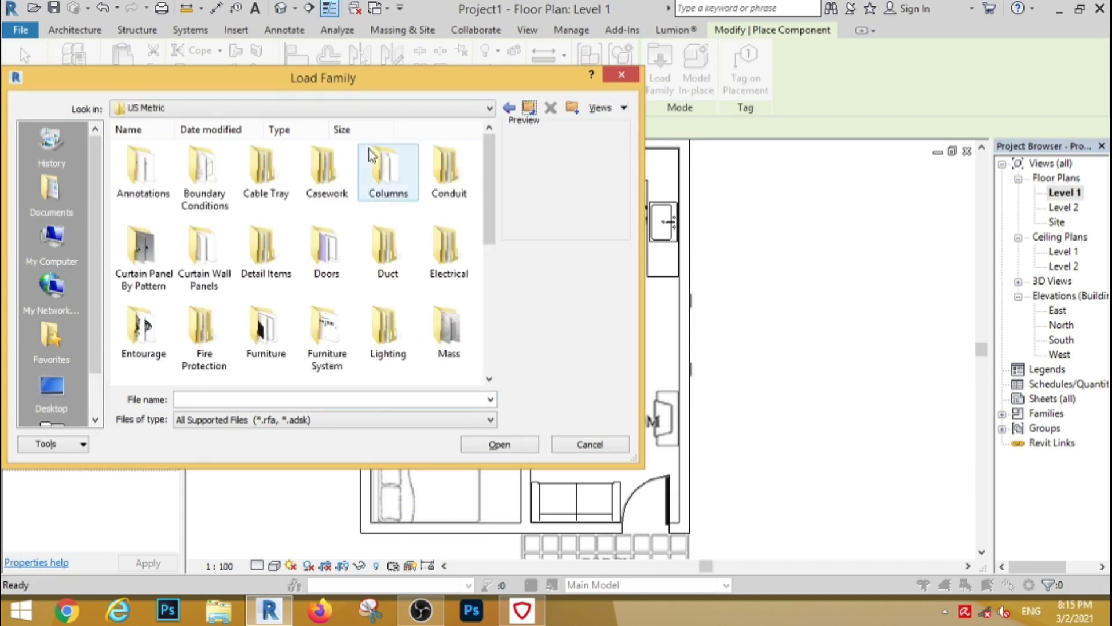
{"action": "double_click", "coordinate": [322, 168]}
{"action": "double_click", "coordinate": [246, 186]}
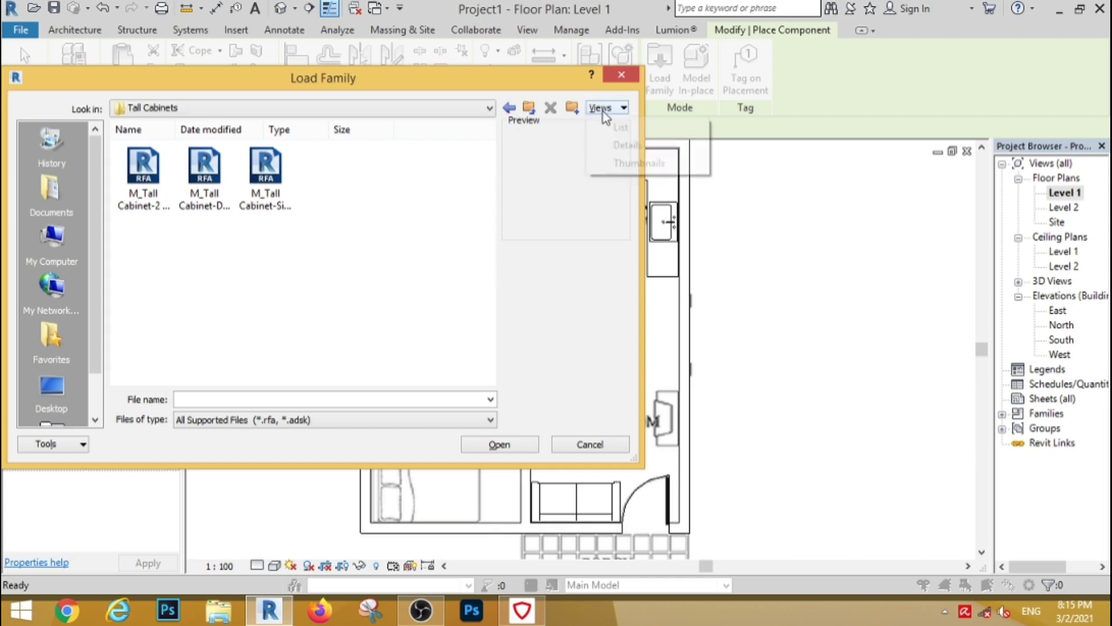
{"action": "left_click", "coordinate": [621, 163]}
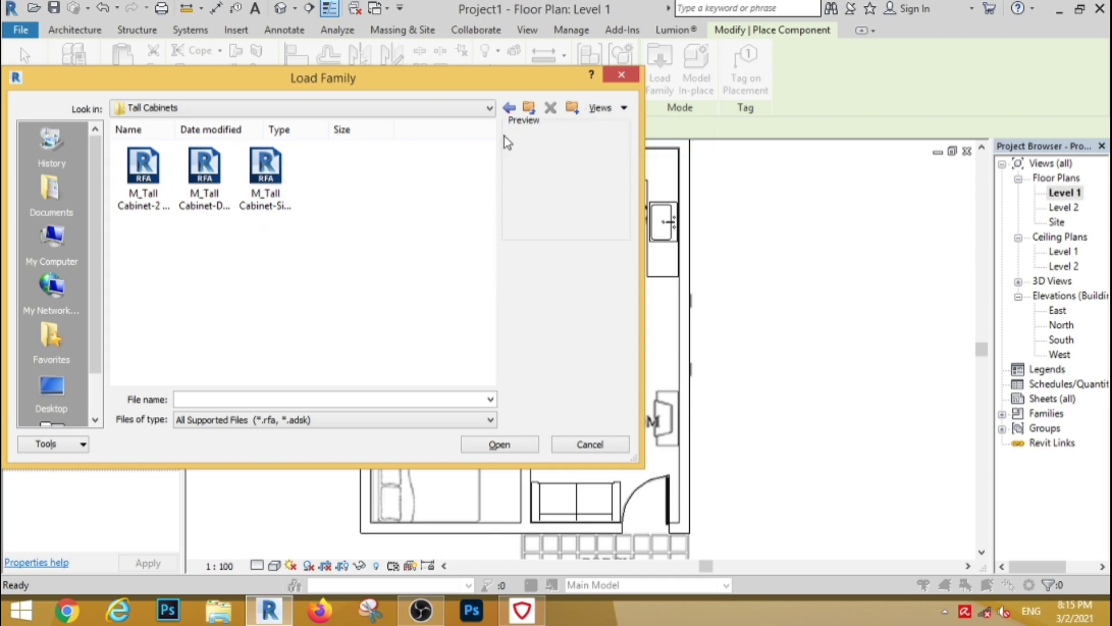
{"action": "left_click", "coordinate": [143, 177]}
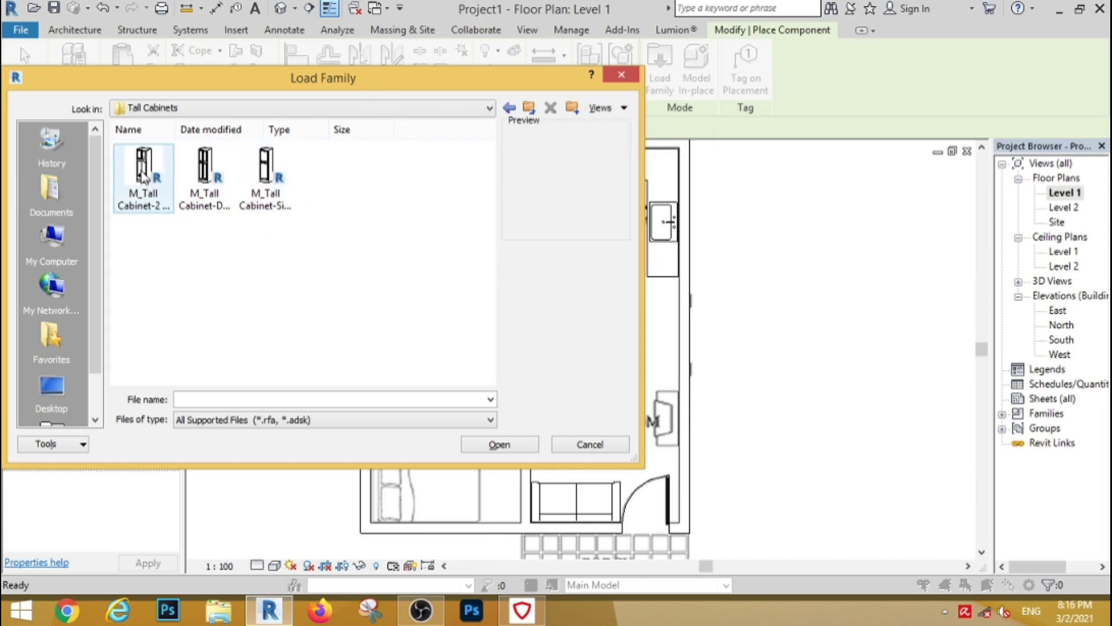
{"action": "left_click", "coordinate": [499, 444]}
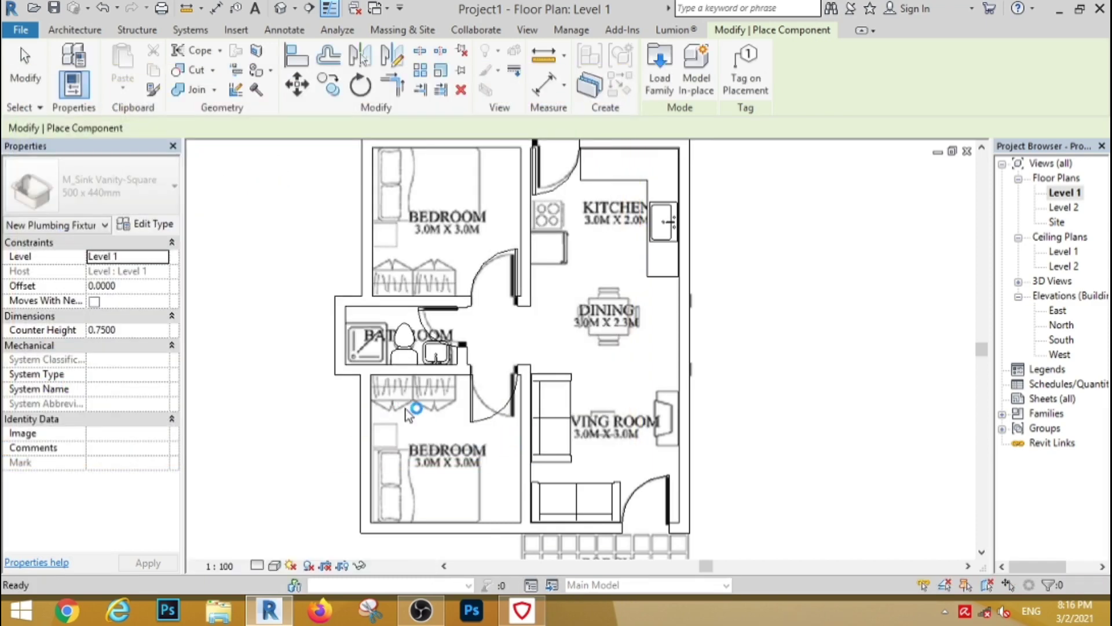
Step: Place two tall cabinets in the lower bedroom and one in the upper bedroom
{"action": "scroll", "coordinate": [401, 405], "scroll_direction": "up", "scroll_amount": 3}
{"action": "scroll", "coordinate": [384, 380], "scroll_direction": "up", "scroll_amount": 3}
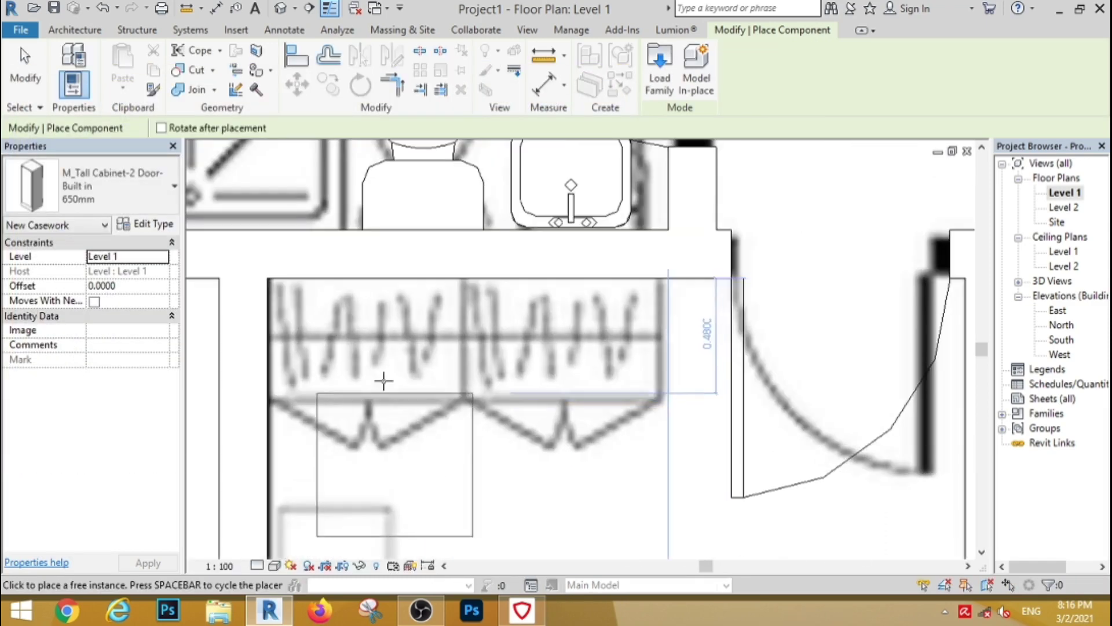
{"action": "left_click", "coordinate": [447, 311]}
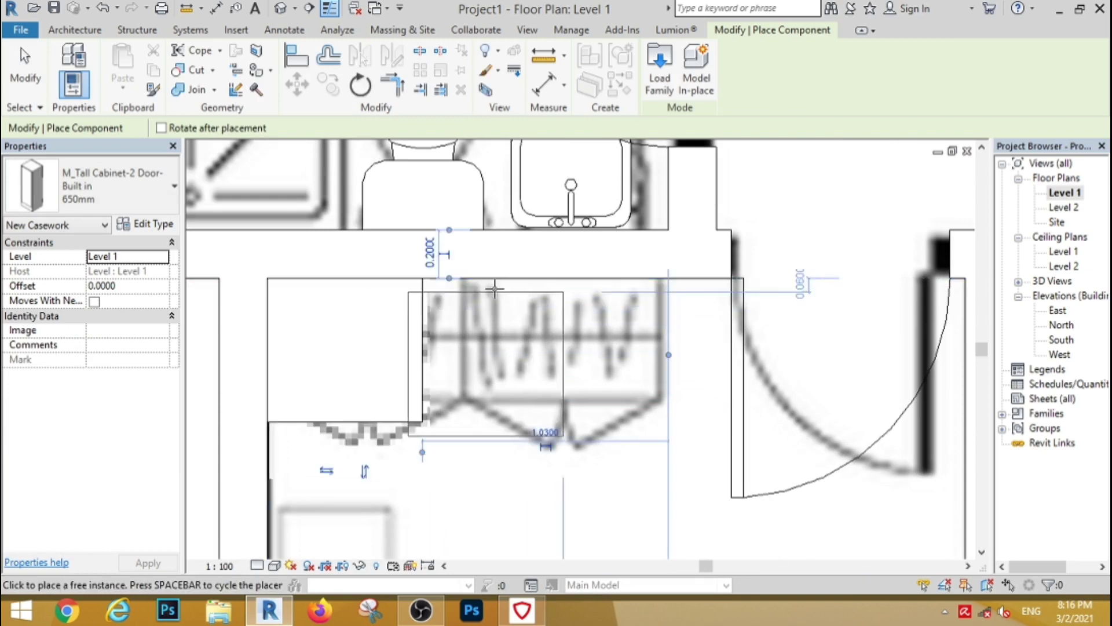
{"action": "left_click", "coordinate": [509, 343]}
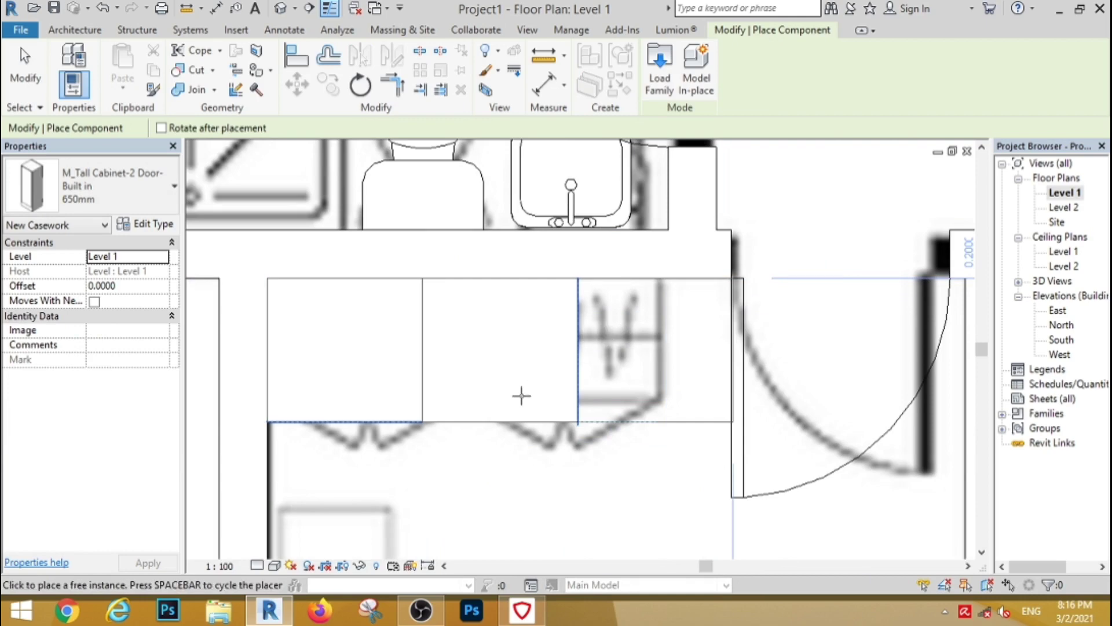
{"action": "scroll", "coordinate": [583, 371], "scroll_direction": "down", "scroll_amount": 3}
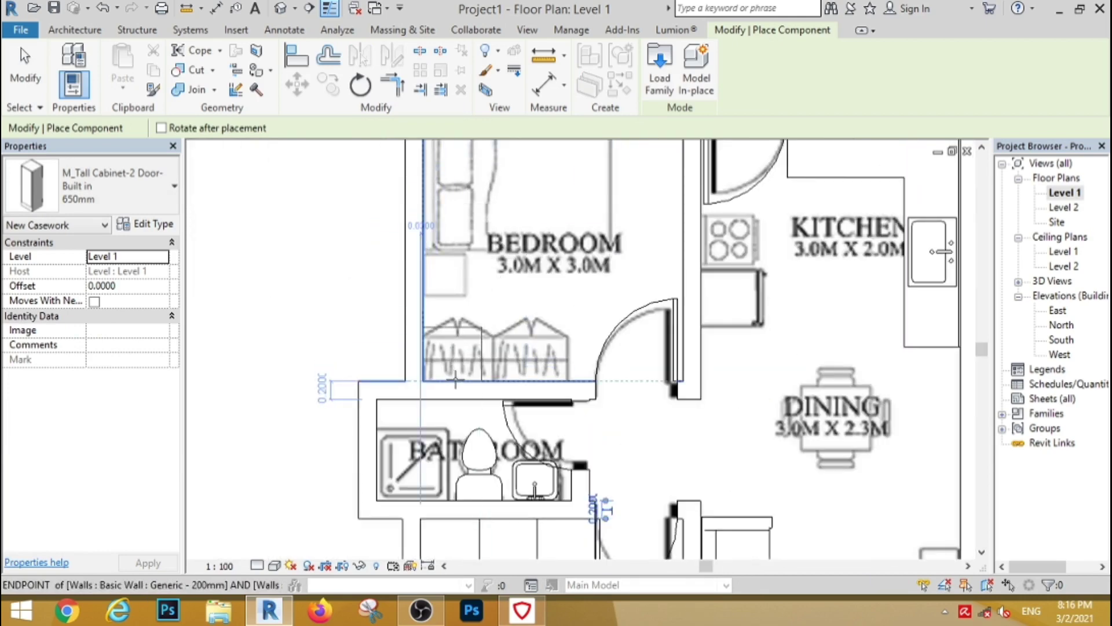
{"action": "left_click", "coordinate": [510, 380]}
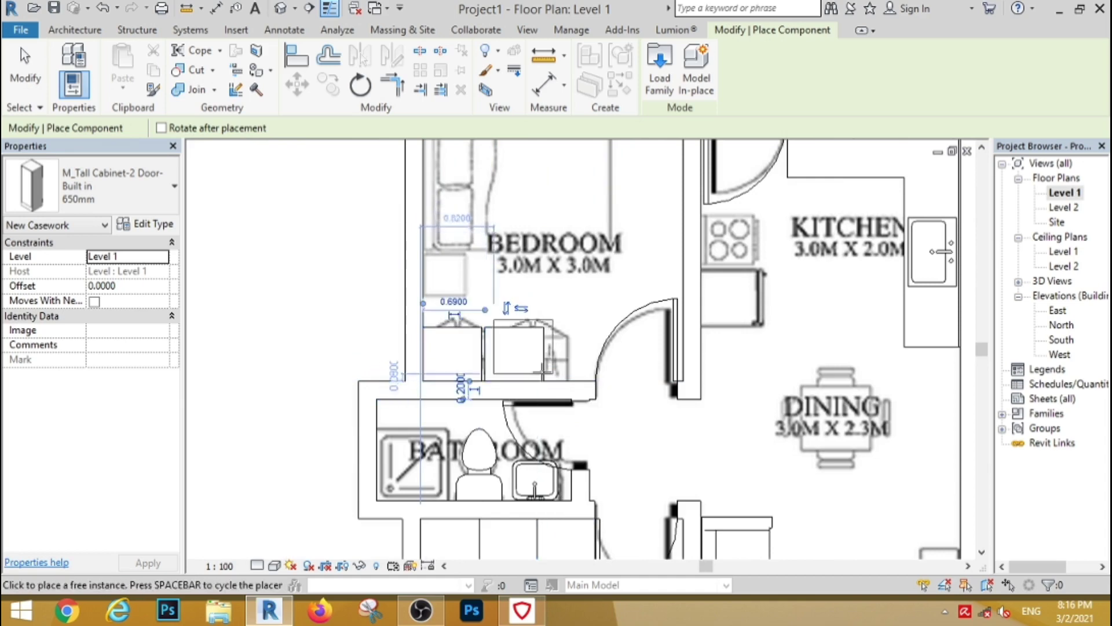
{"action": "key", "text": "Escape"}
{"action": "key", "text": "Escape"}
Step: Shift the newly placed cabinet left to line up with the wall edge
{"action": "scroll", "coordinate": [496, 386], "scroll_direction": "up", "scroll_amount": 3}
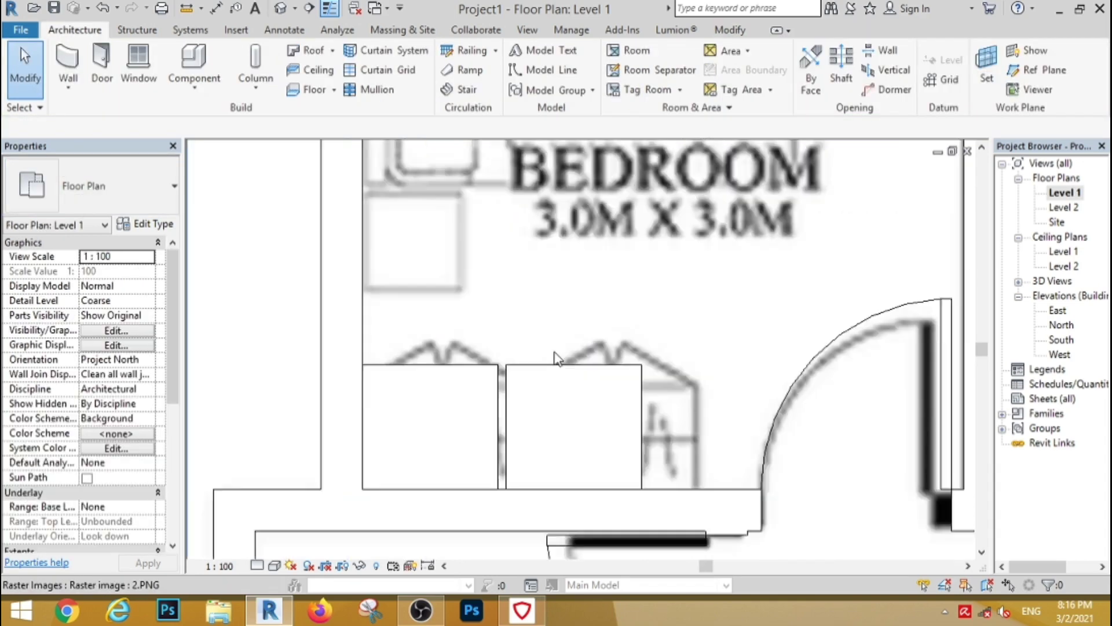
{"action": "scroll", "coordinate": [495, 386], "scroll_direction": "up", "scroll_amount": 2}
{"action": "left_click", "coordinate": [494, 383]}
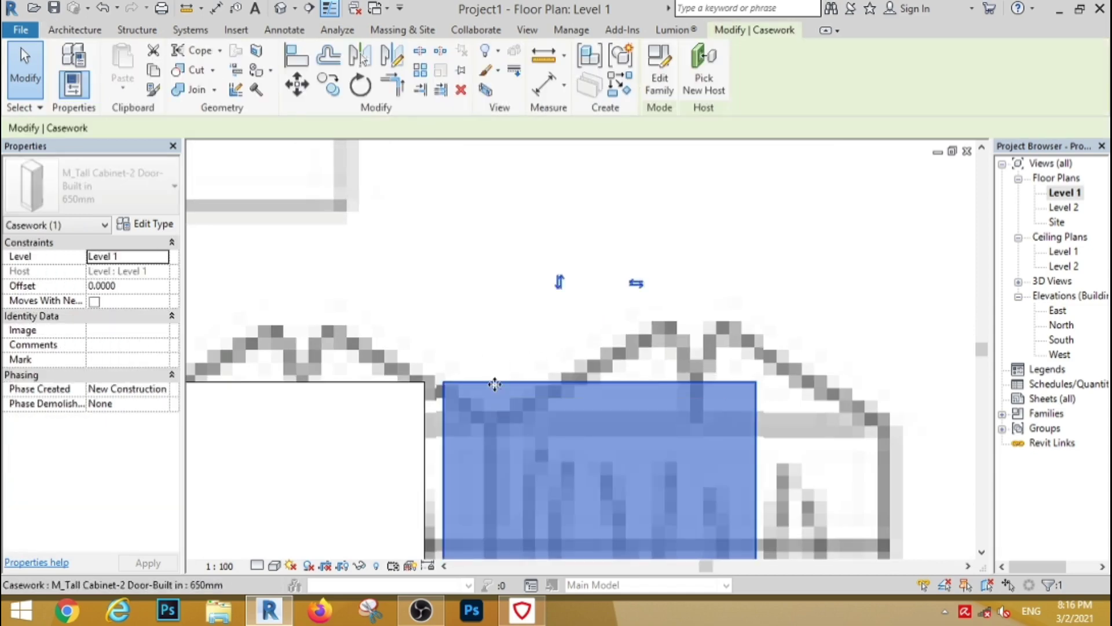
{"action": "left_click_drag", "start_coordinate": [495, 383], "coordinate": [494, 383]}
{"action": "left_click", "coordinate": [536, 216]}
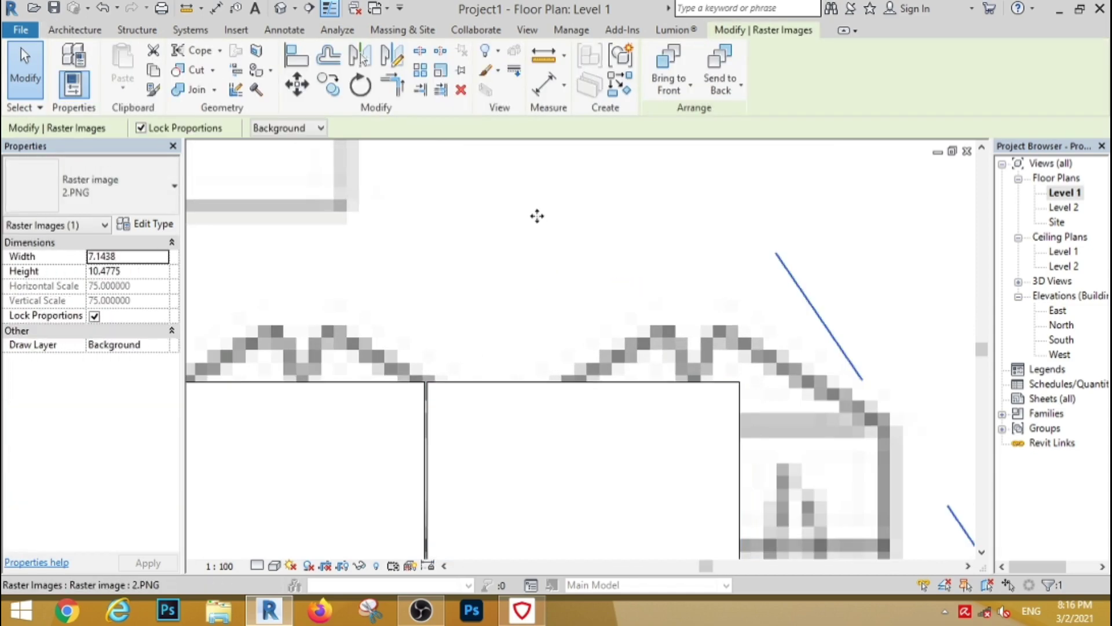
{"action": "scroll", "coordinate": [536, 216], "scroll_direction": "down", "scroll_amount": 3}
{"action": "scroll", "coordinate": [537, 216], "scroll_direction": "down", "scroll_amount": 3}
{"action": "scroll", "coordinate": [694, 216], "scroll_direction": "down", "scroll_amount": 1}
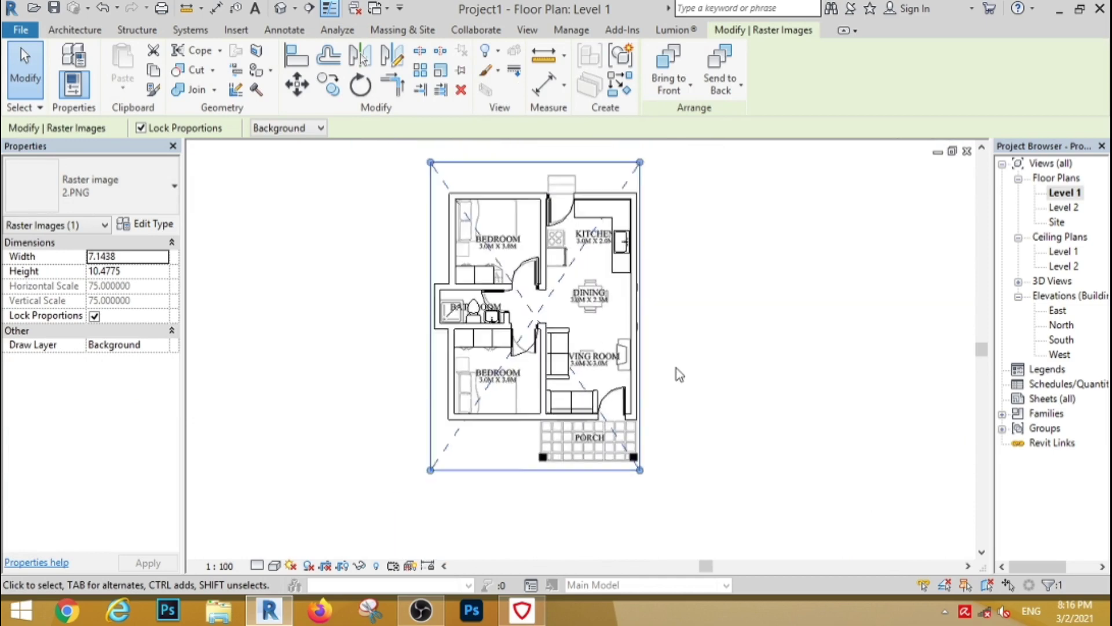
{"action": "scroll", "coordinate": [685, 281], "scroll_direction": "up", "scroll_amount": 2}
Step: Load the M_TV Stand family and fix it against the living-room wall
{"action": "left_click", "coordinate": [74, 30]}
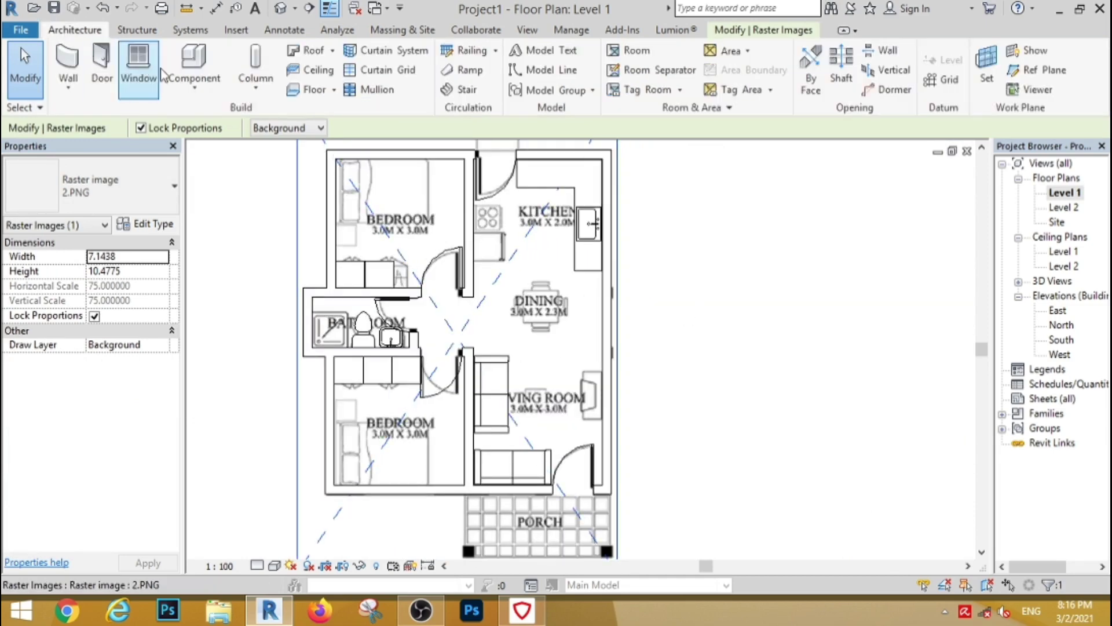
{"action": "left_click", "coordinate": [186, 58]}
{"action": "left_click", "coordinate": [660, 69]}
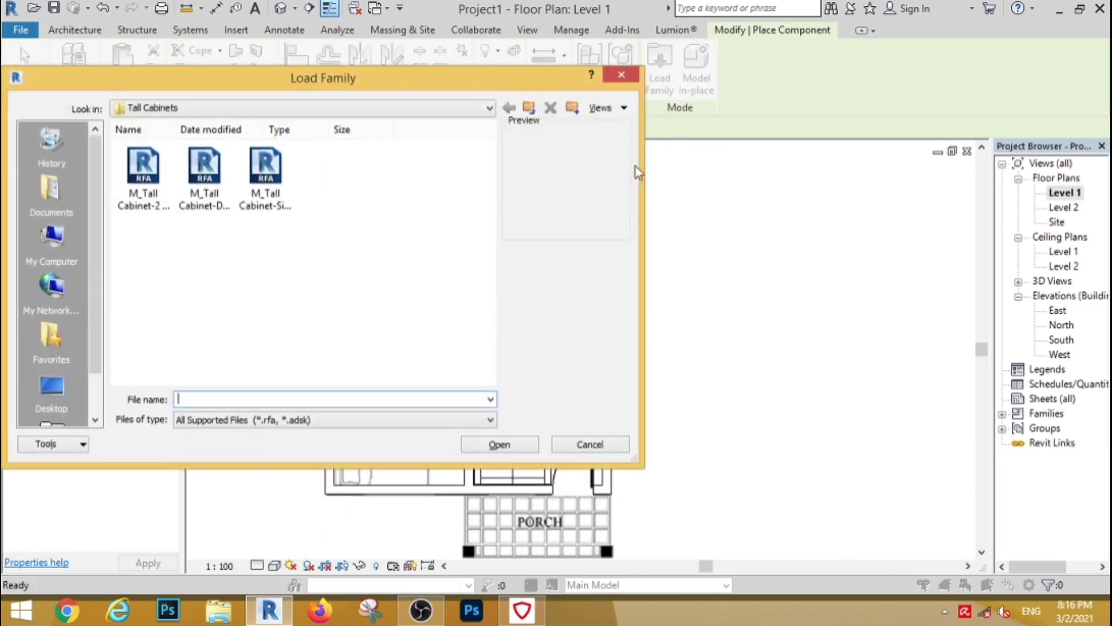
{"action": "left_click", "coordinate": [529, 109]}
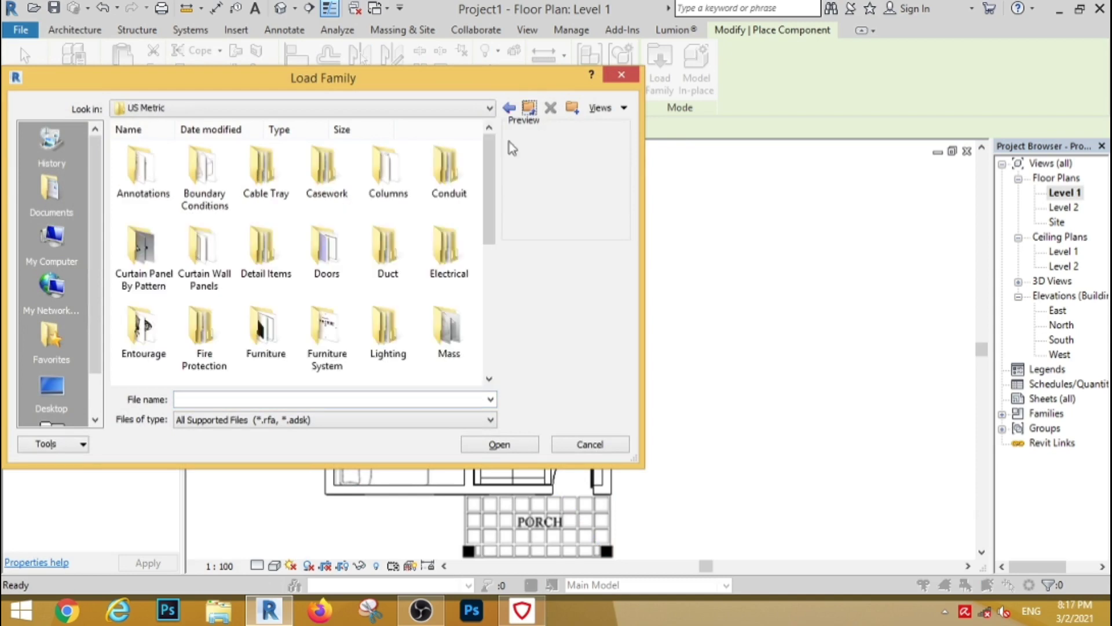
{"action": "double_click", "coordinate": [266, 326]}
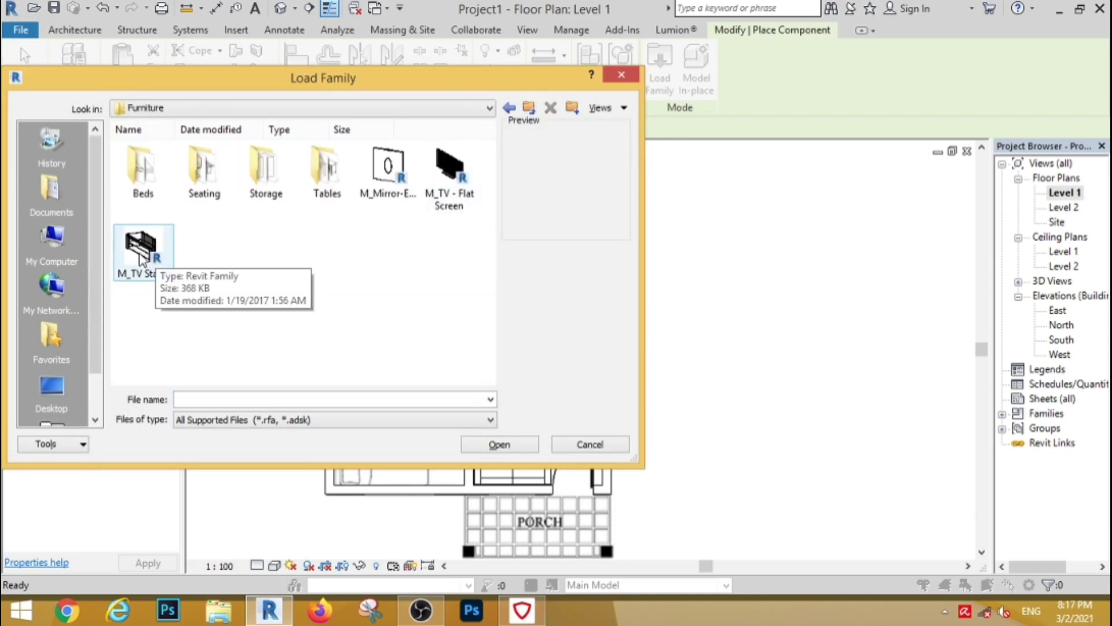
{"action": "left_click", "coordinate": [142, 249]}
{"action": "left_click", "coordinate": [471, 445]}
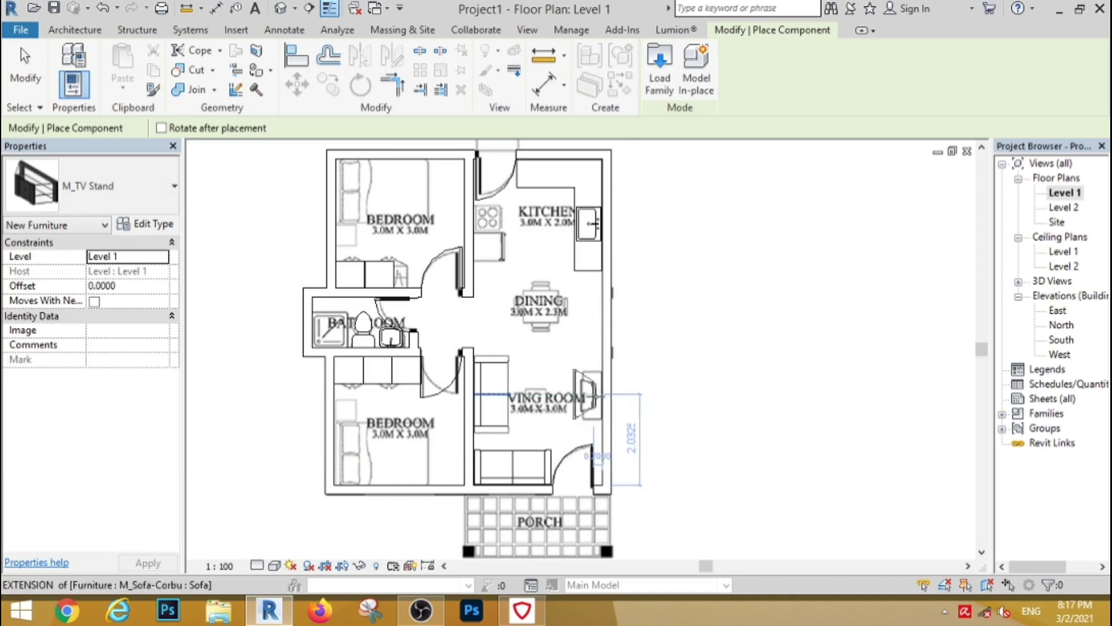
{"action": "left_click", "coordinate": [591, 396]}
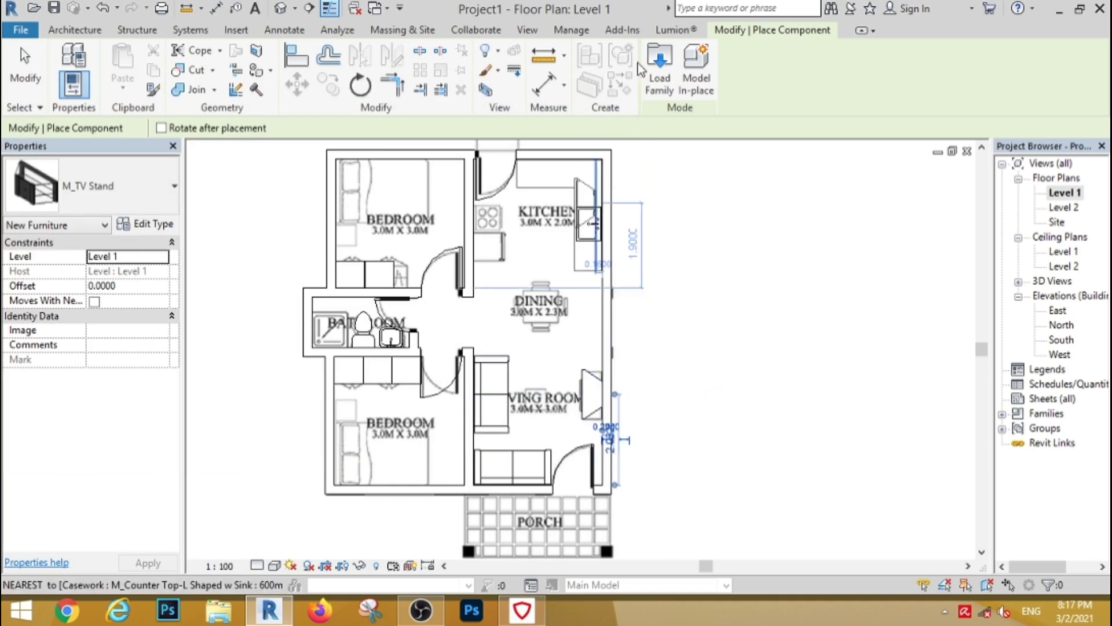
Step: Load the M_TV - Flat Screen family and set its Offset to 0.5
{"action": "left_click", "coordinate": [458, 185]}
{"action": "left_click", "coordinate": [498, 444]}
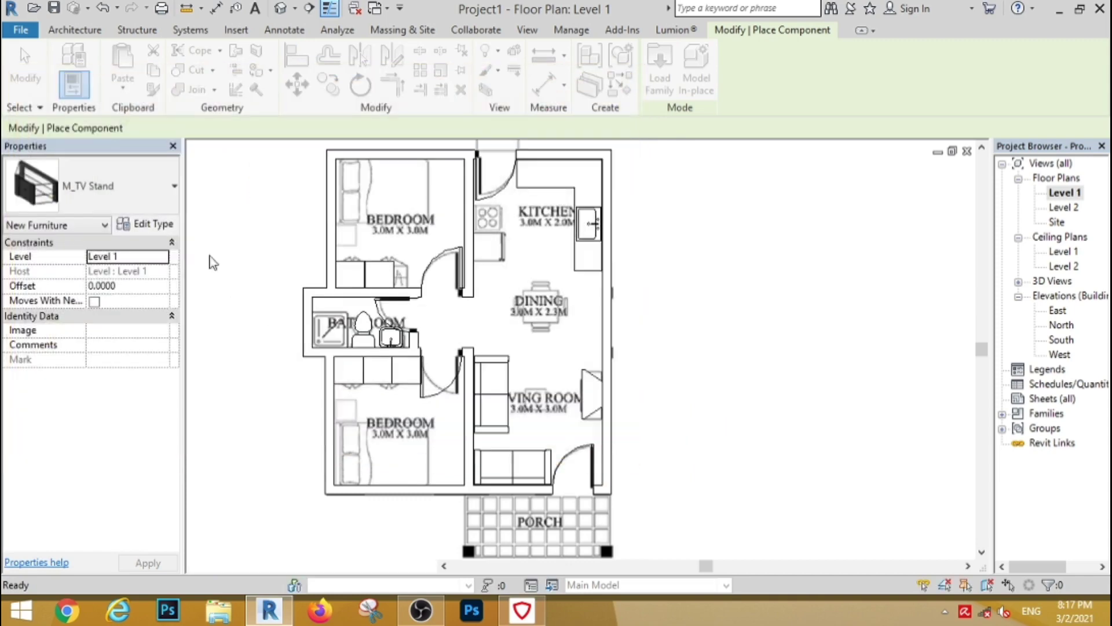
{"action": "left_click", "coordinate": [135, 287]}
{"action": "type", "text": "0.5"}
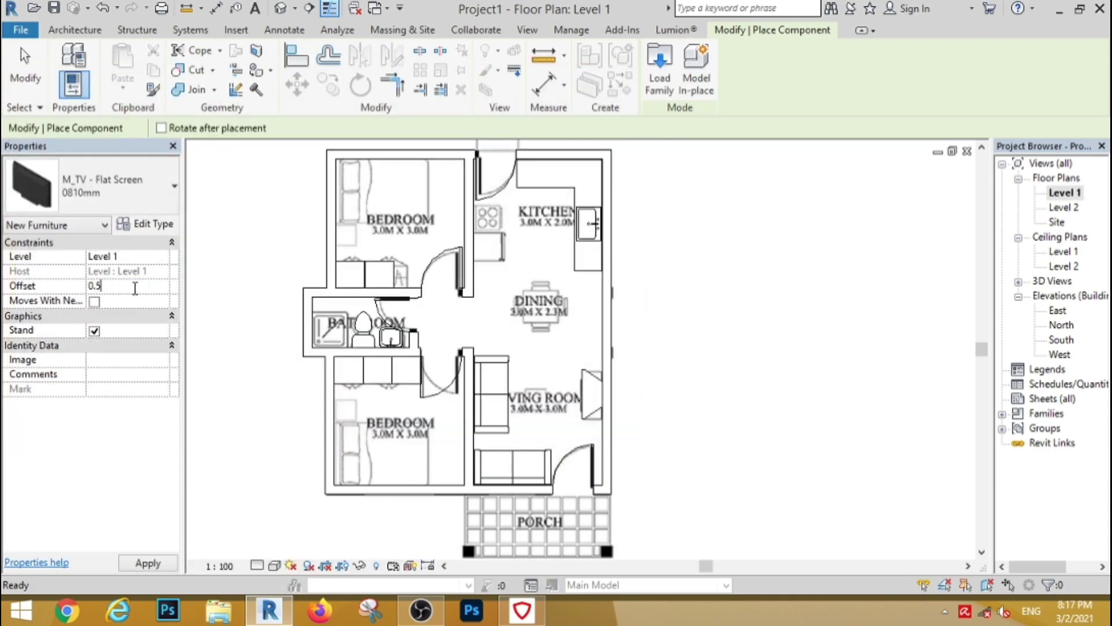
{"action": "key", "text": "Return"}
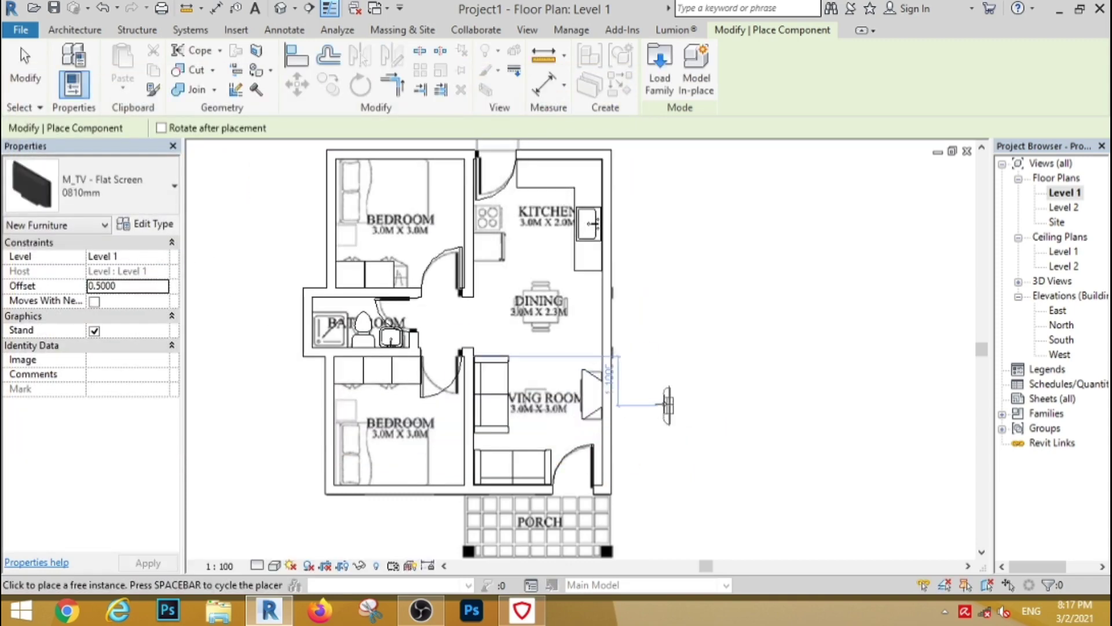
Step: Review the living room and exit TV placement with Modify
{"action": "scroll", "coordinate": [667, 405], "scroll_direction": "up", "scroll_amount": 5}
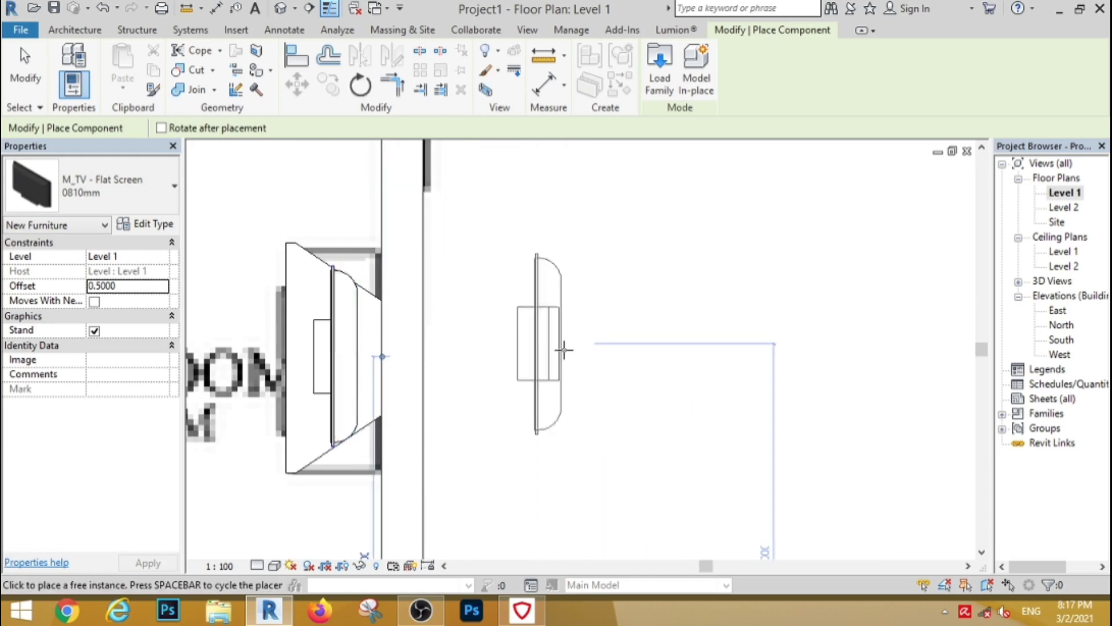
{"action": "scroll", "coordinate": [561, 349], "scroll_direction": "down", "scroll_amount": 3}
{"action": "scroll", "coordinate": [561, 349], "scroll_direction": "down", "scroll_amount": 2}
{"action": "scroll", "coordinate": [460, 238], "scroll_direction": "up", "scroll_amount": 2}
{"action": "scroll", "coordinate": [460, 238], "scroll_direction": "up", "scroll_amount": 1}
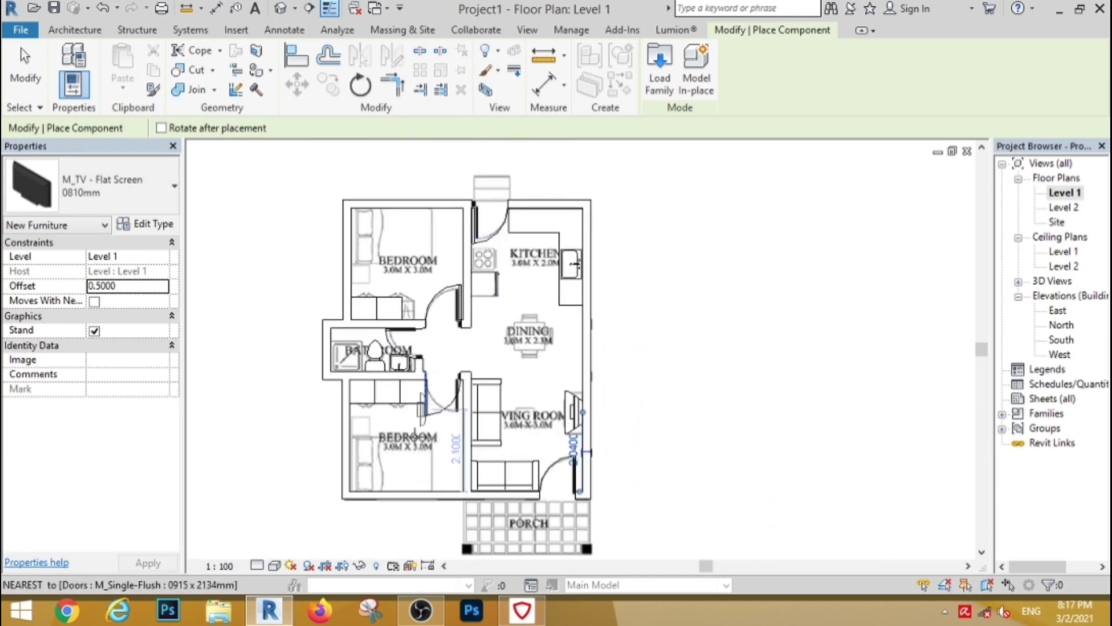
{"action": "left_click", "coordinate": [26, 76]}
{"action": "scroll", "coordinate": [318, 224], "scroll_direction": "down", "scroll_amount": 1}
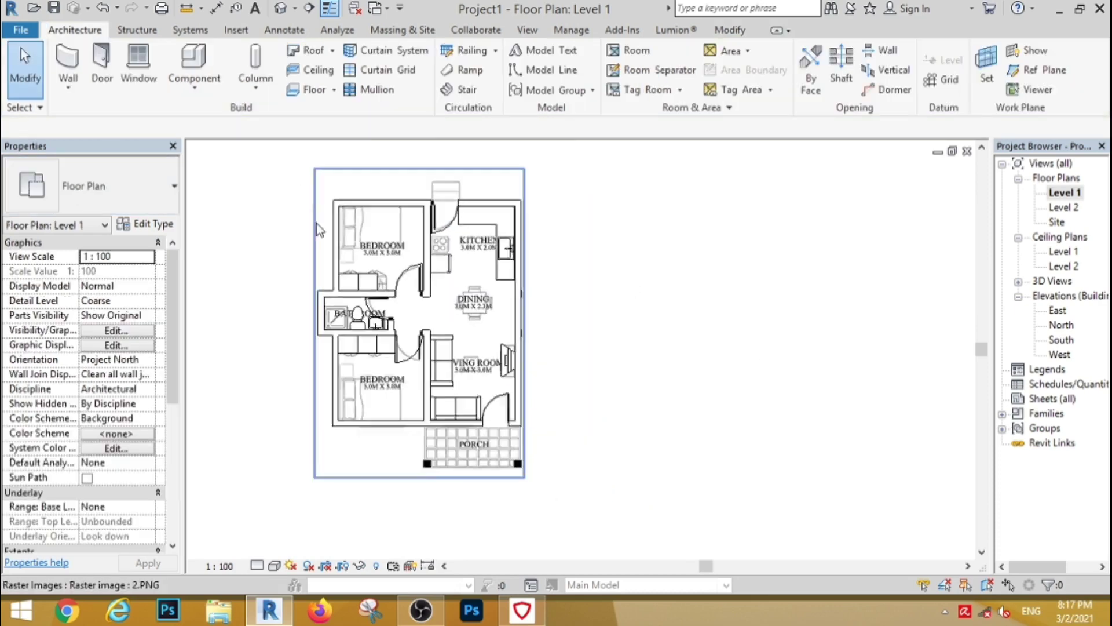
{"action": "scroll", "coordinate": [315, 210], "scroll_direction": "up", "scroll_amount": 2}
{"action": "scroll", "coordinate": [420, 226], "scroll_direction": "down", "scroll_amount": 1}
{"action": "scroll", "coordinate": [431, 278], "scroll_direction": "up", "scroll_amount": 1}
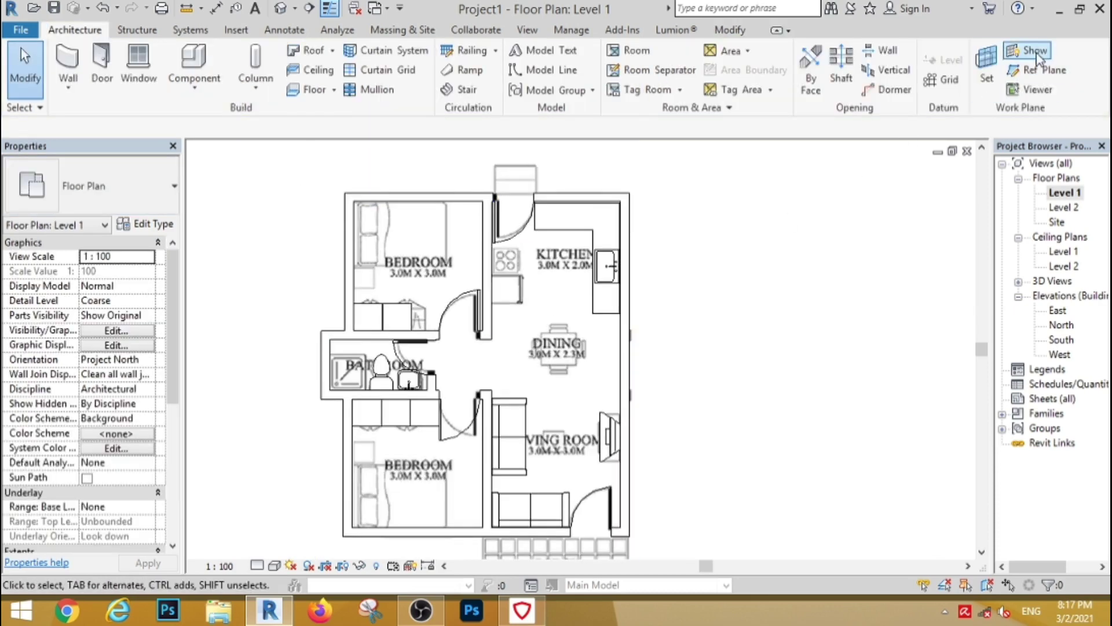
Step: Browse to This PC > REVIT-ARCHITECT (G:) > REVIT-CITY > bed,sofa,table in File Explorer
{"action": "left_click", "coordinate": [1079, 9]}
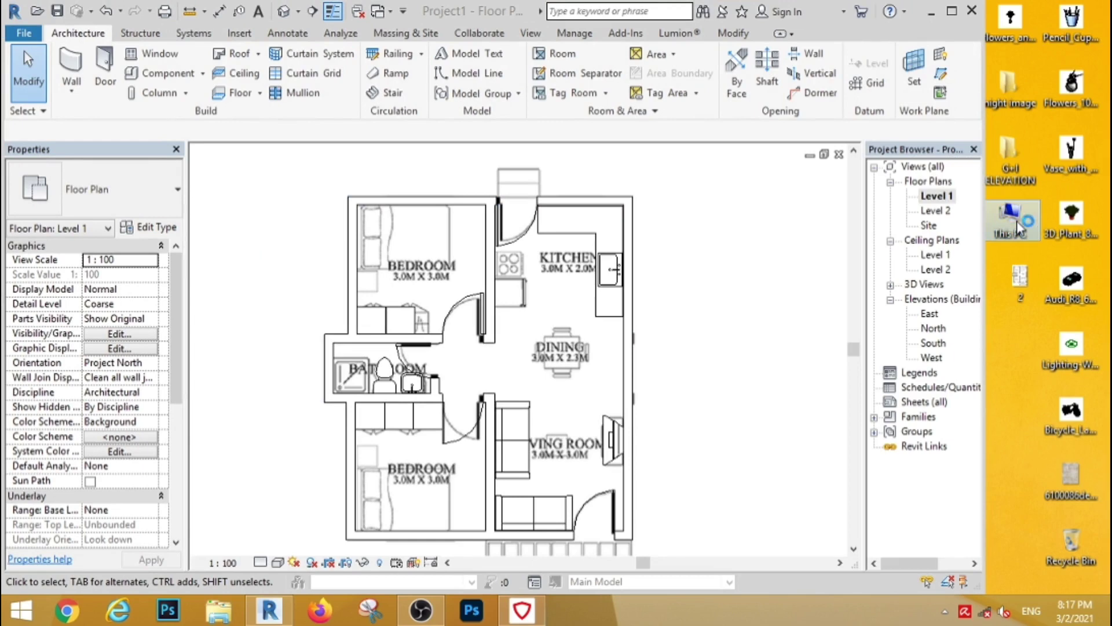
{"action": "double_click", "coordinate": [1010, 219]}
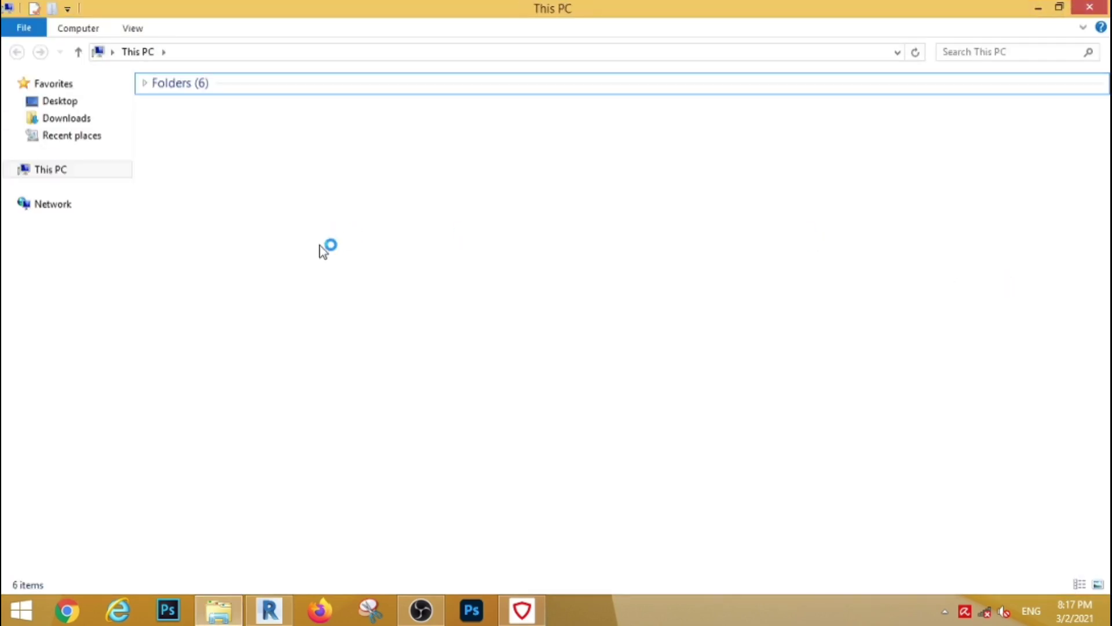
{"action": "left_click", "coordinate": [236, 199]}
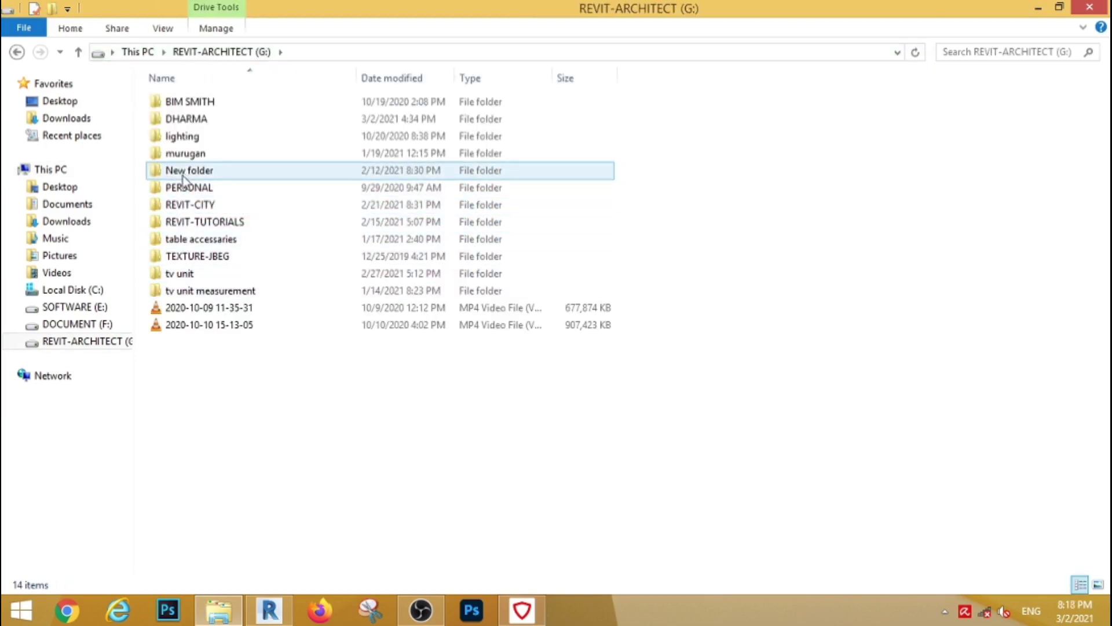
{"action": "double_click", "coordinate": [185, 208]}
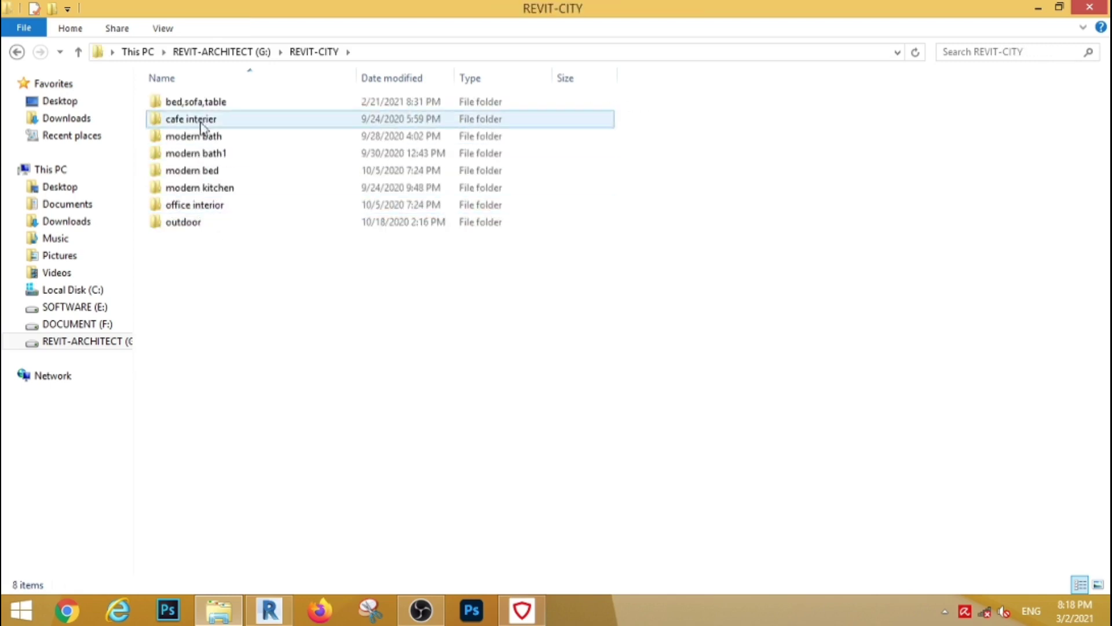
{"action": "double_click", "coordinate": [197, 103]}
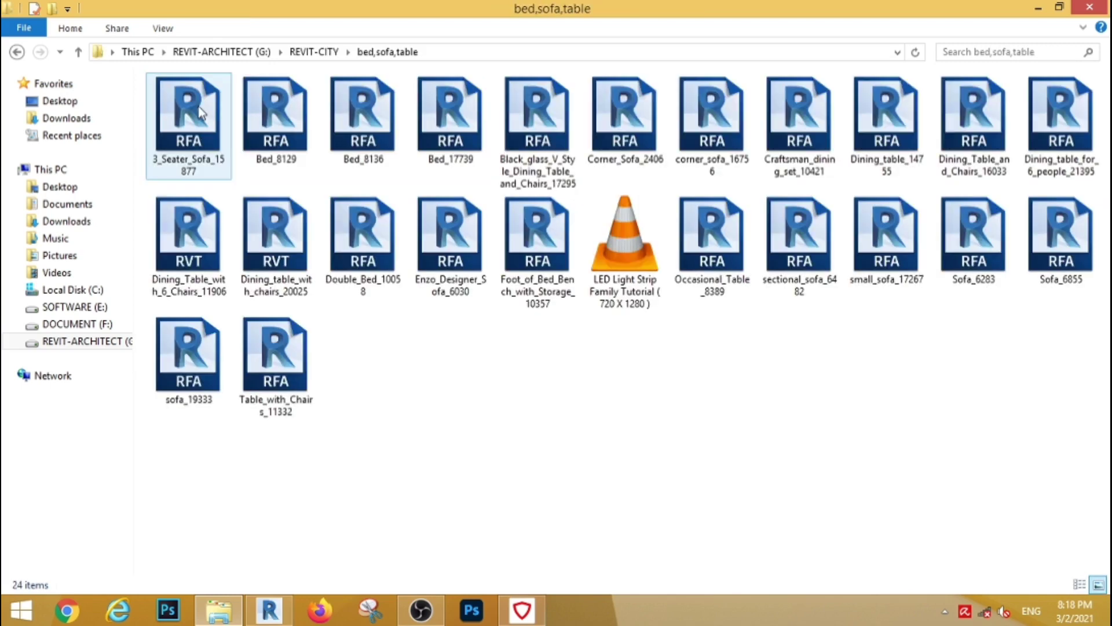
Step: Drag Dining_table_for_6_people into Revit and dismiss the newer-version error
{"action": "left_click", "coordinate": [1059, 7]}
{"action": "left_click_drag", "start_coordinate": [565, 17], "coordinate": [663, 46]}
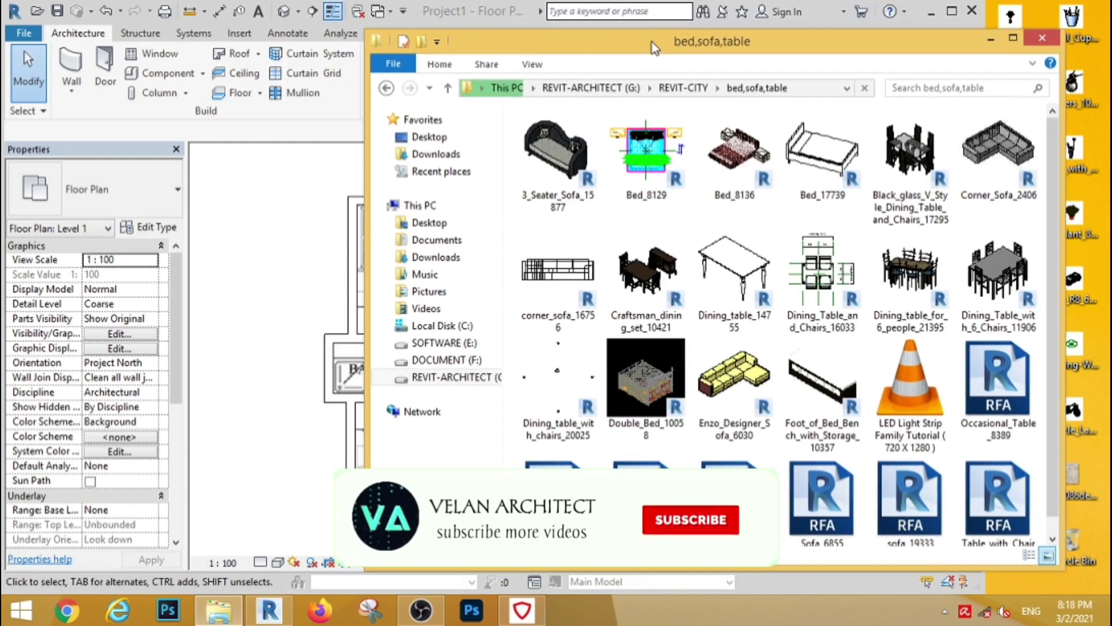
{"action": "left_click_drag", "start_coordinate": [918, 267], "coordinate": [259, 318]}
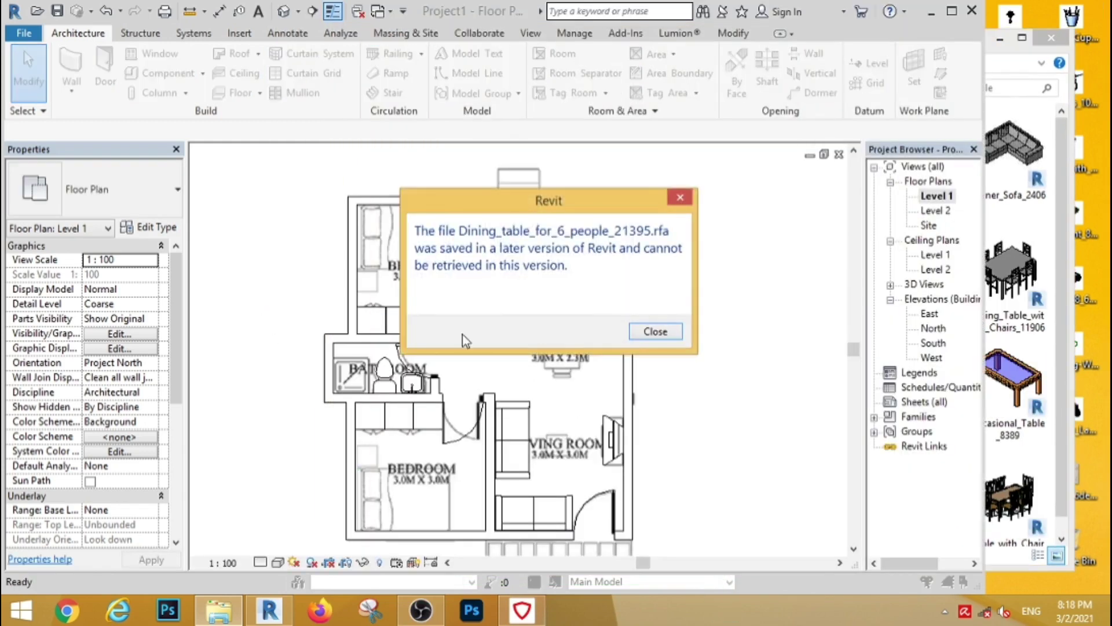
{"action": "left_click", "coordinate": [652, 335]}
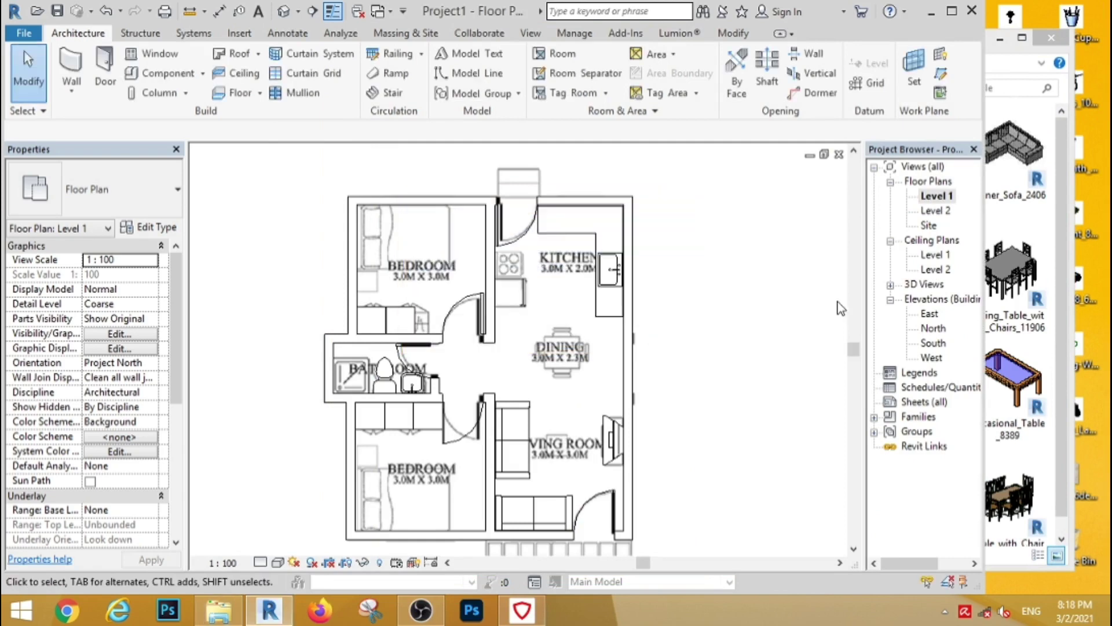
{"action": "left_click", "coordinate": [1021, 38]}
Step: Maximize Explorer and select the Double_Bed_10058 family in the bed,sofa,table folder
{"action": "left_click", "coordinate": [1059, 7]}
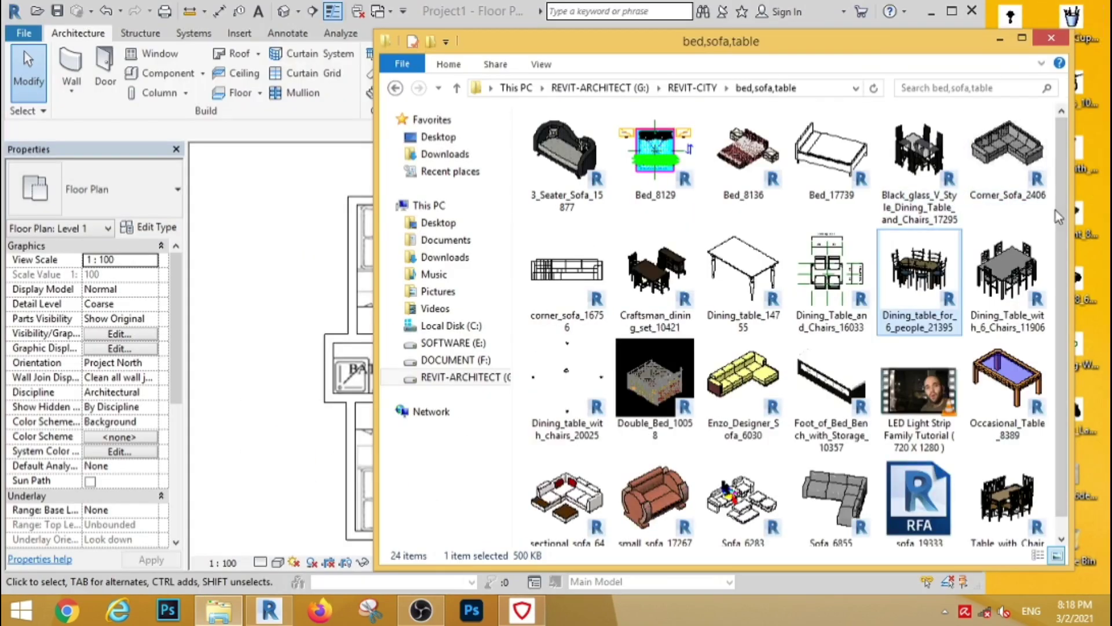
{"action": "scroll", "coordinate": [1062, 307], "scroll_direction": "down", "scroll_amount": 1}
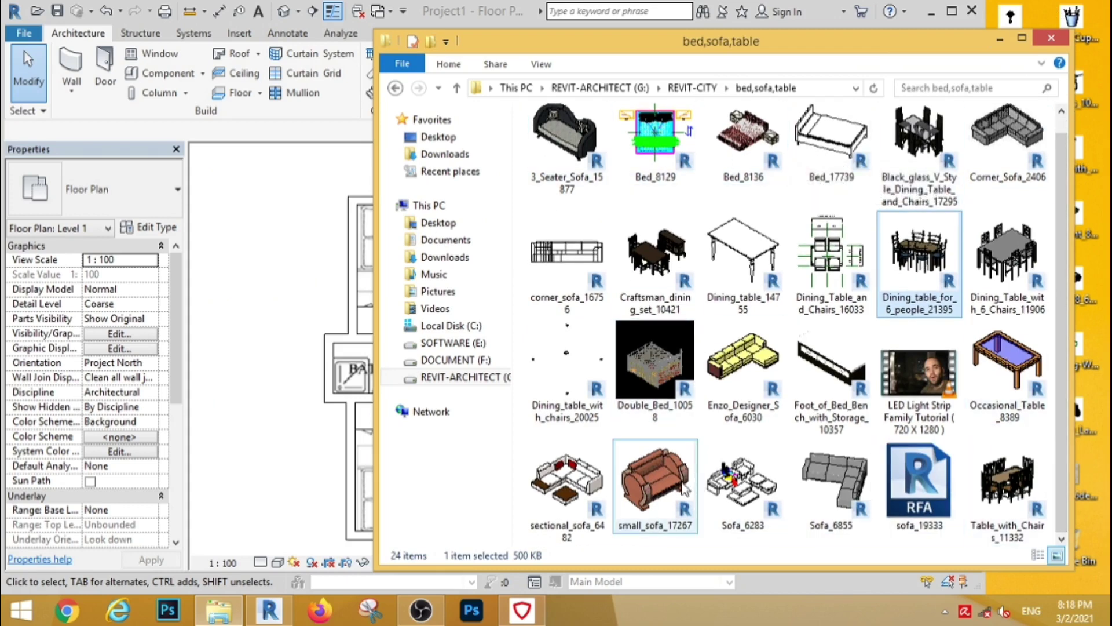
{"action": "left_click", "coordinate": [1023, 39]}
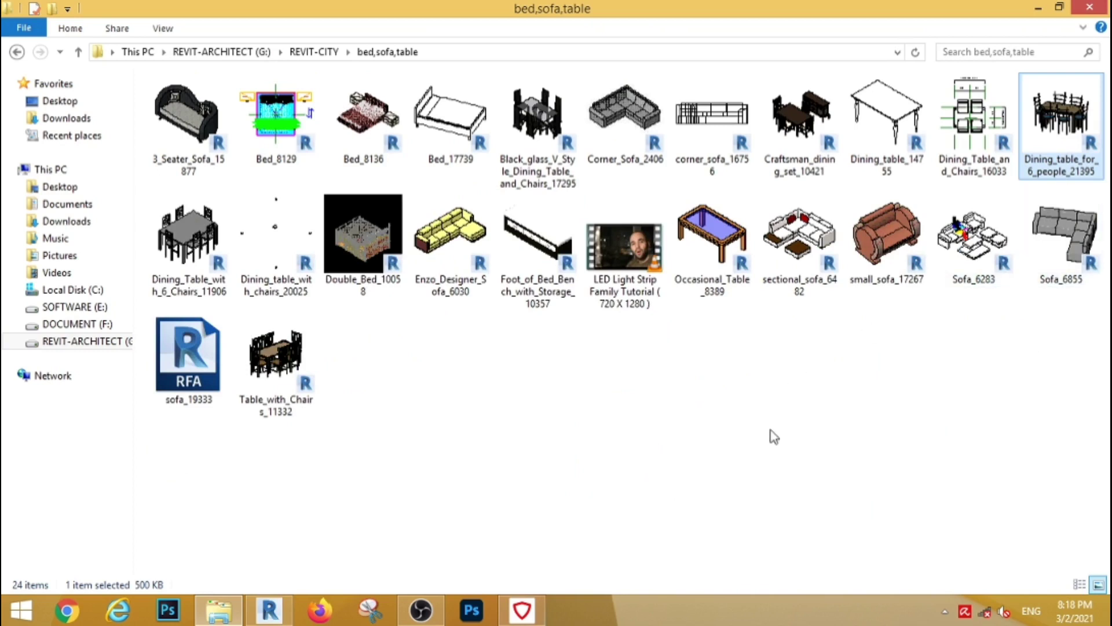
{"action": "left_click", "coordinate": [771, 430]}
{"action": "left_click", "coordinate": [362, 243]}
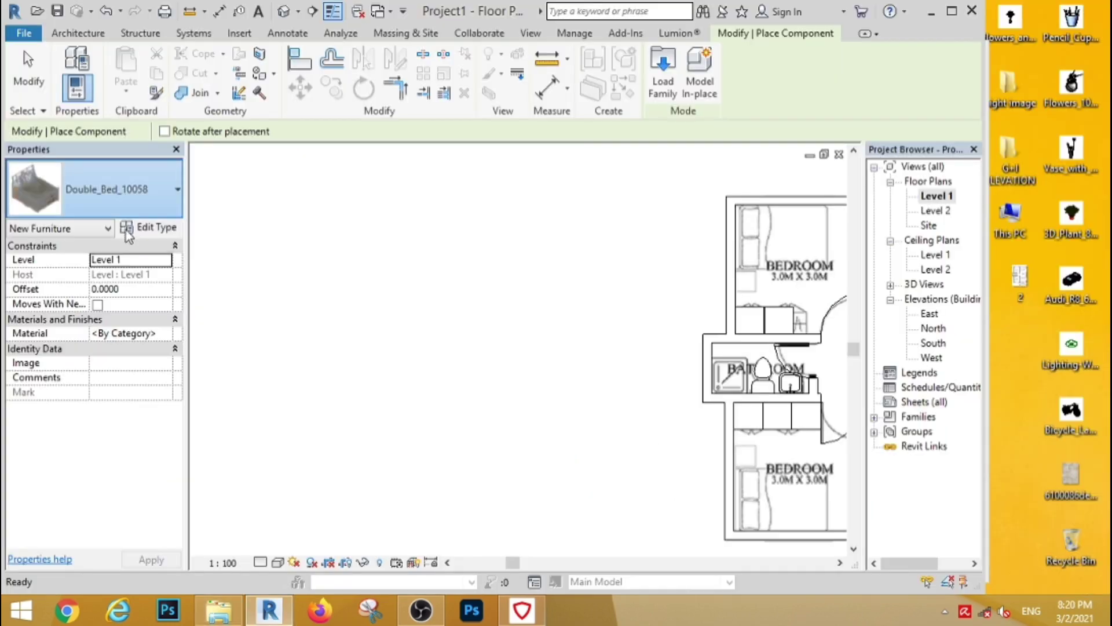
Step: Choose the Double_Bed_10058 type for placement and maximize the Revit window
{"action": "left_click", "coordinate": [122, 192]}
{"action": "left_click", "coordinate": [52, 280]}
{"action": "scroll", "coordinate": [411, 301], "scroll_direction": "down", "scroll_amount": 2}
{"action": "left_click", "coordinate": [950, 11]}
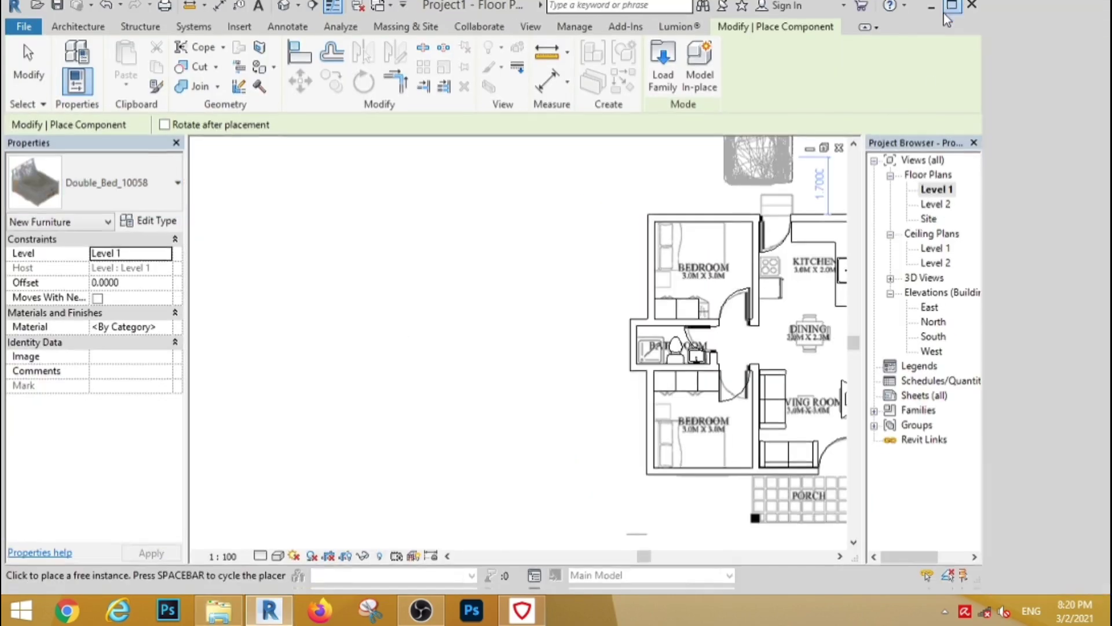
{"action": "scroll", "coordinate": [481, 278], "scroll_direction": "up", "scroll_amount": 2}
{"action": "scroll", "coordinate": [480, 278], "scroll_direction": "up", "scroll_amount": 2}
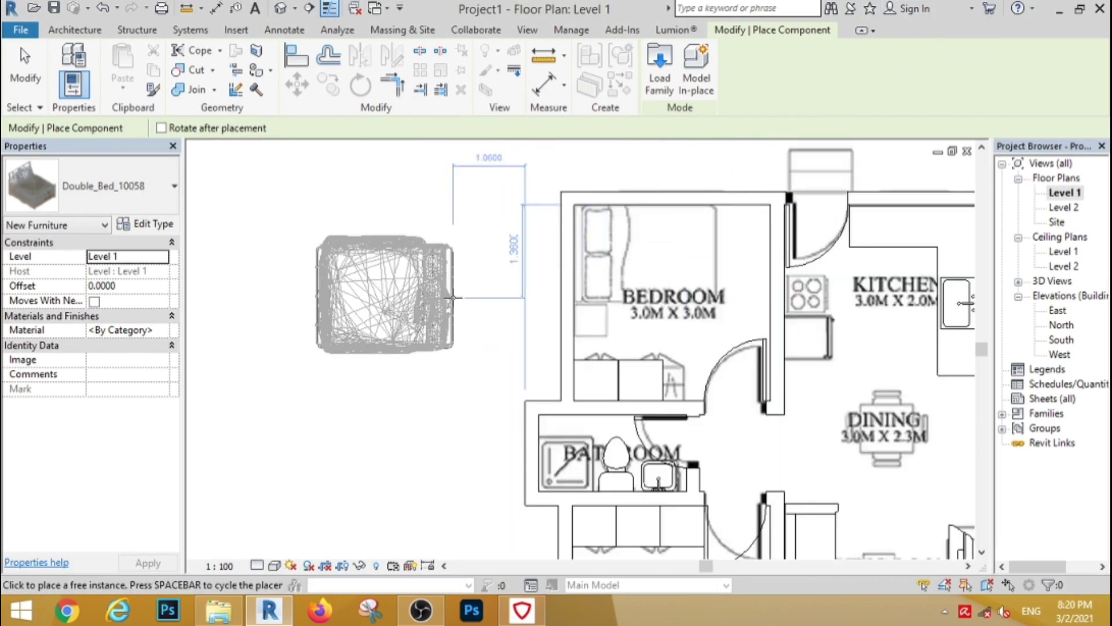
{"action": "scroll", "coordinate": [492, 263], "scroll_direction": "up", "scroll_amount": 1}
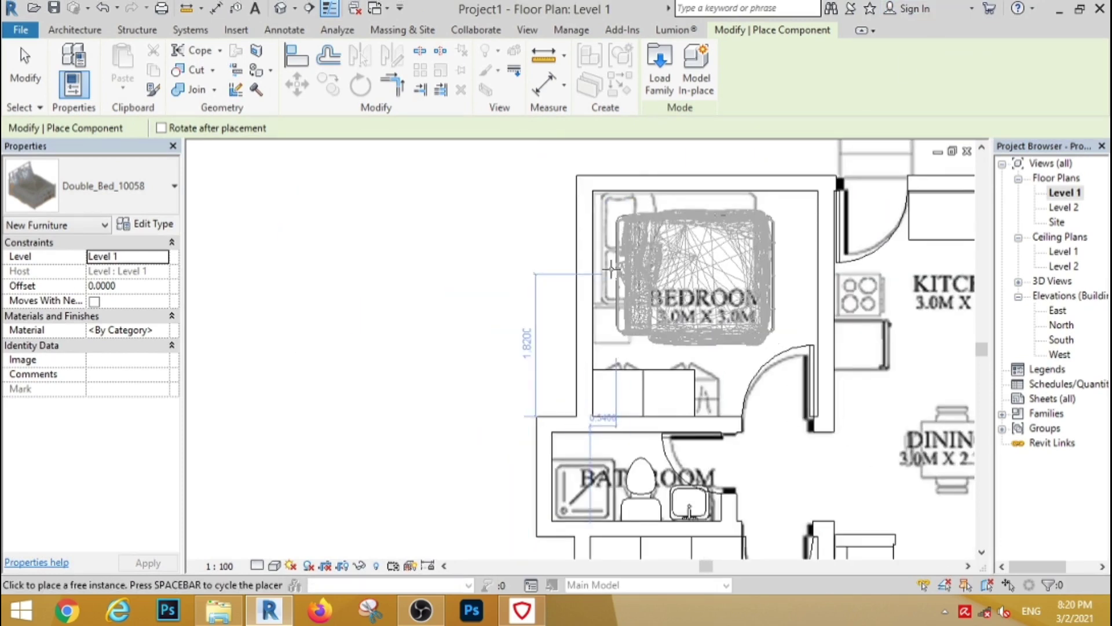
Step: Place a Double_Bed_10058 in the upper bedroom and another in the lower bedroom
{"action": "left_click", "coordinate": [510, 256]}
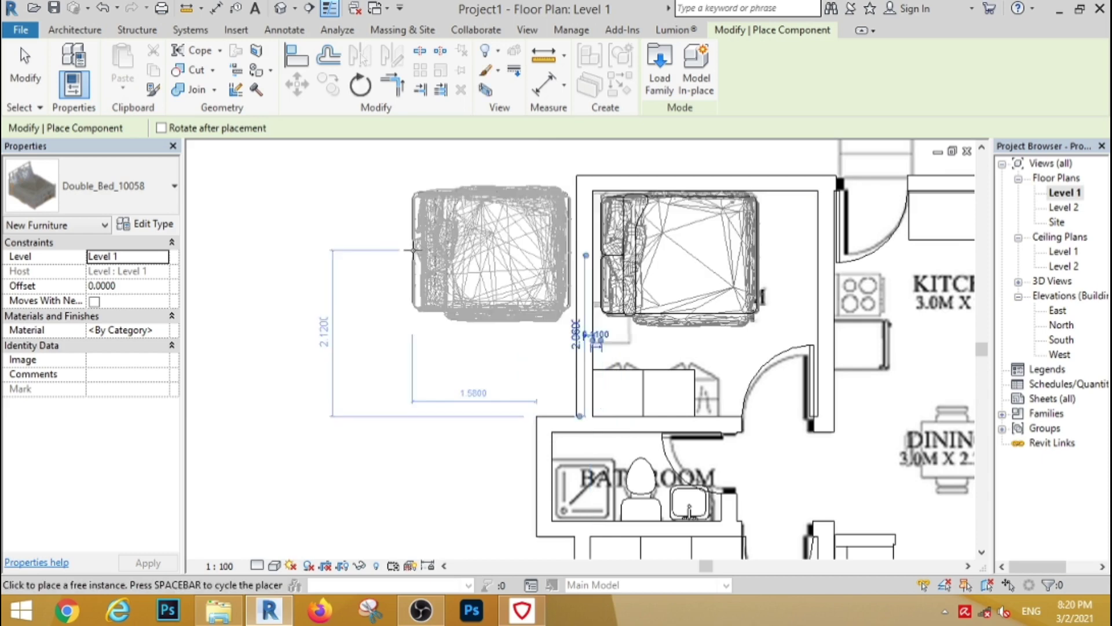
{"action": "scroll", "coordinate": [463, 278], "scroll_direction": "down", "scroll_amount": 4}
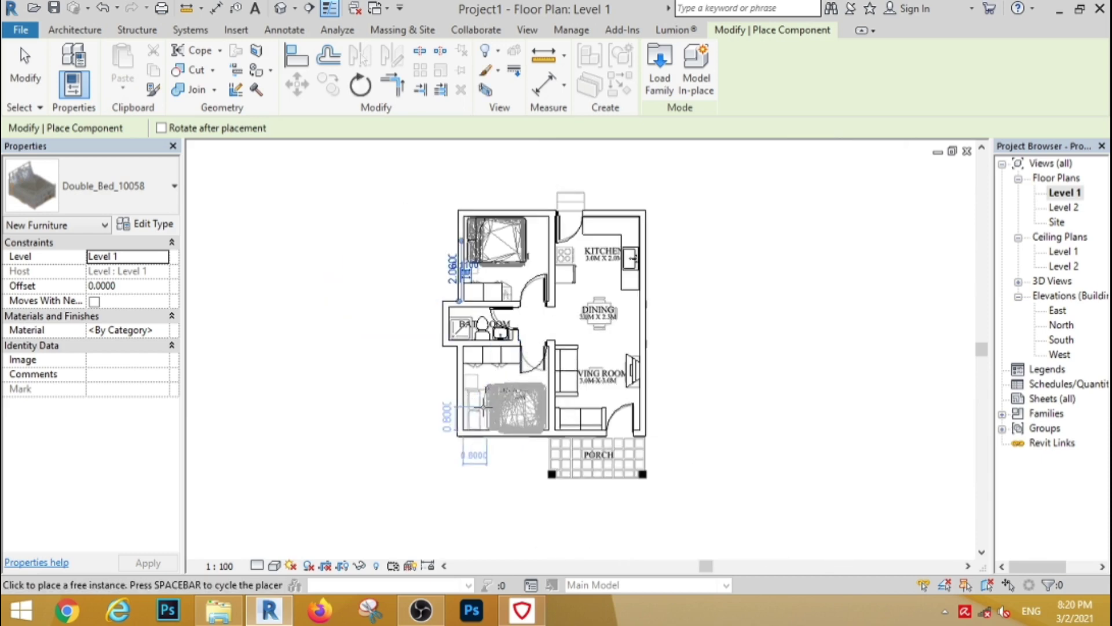
{"action": "scroll", "coordinate": [499, 403], "scroll_direction": "up", "scroll_amount": 3}
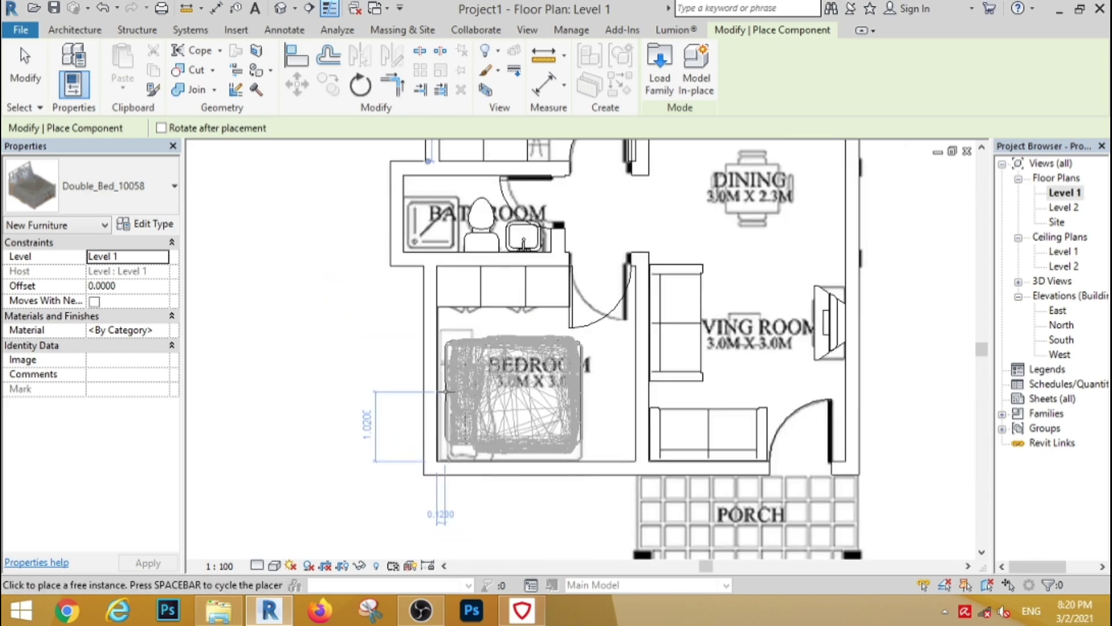
{"action": "left_click", "coordinate": [458, 381]}
{"action": "key", "text": "Escape"}
{"action": "key", "text": "Escape"}
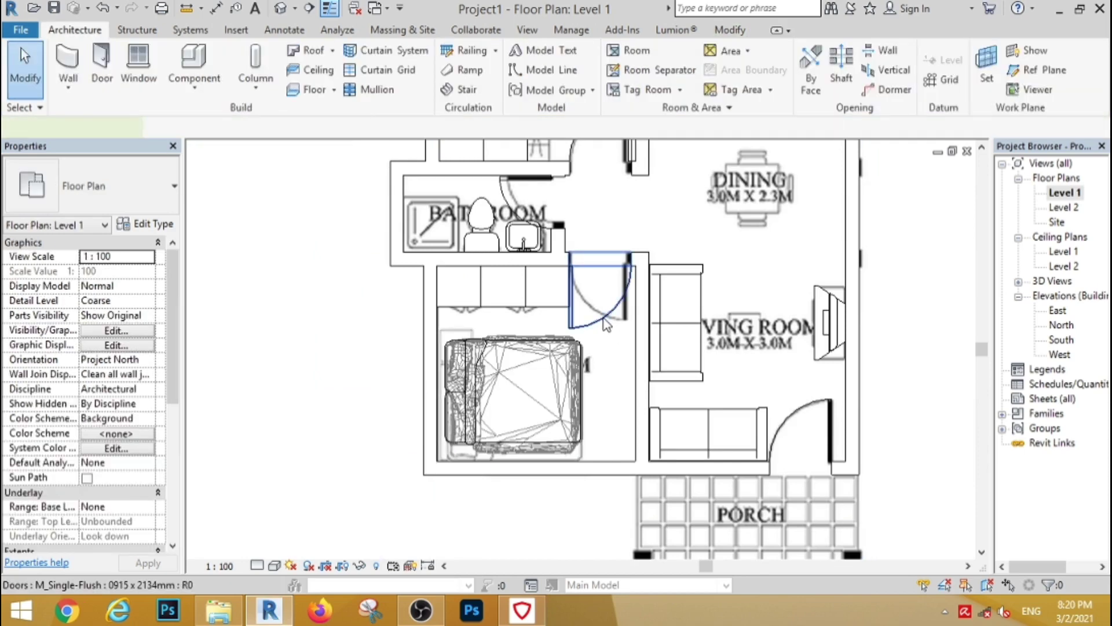
{"action": "left_click", "coordinate": [598, 304]}
{"action": "left_click", "coordinate": [347, 315]}
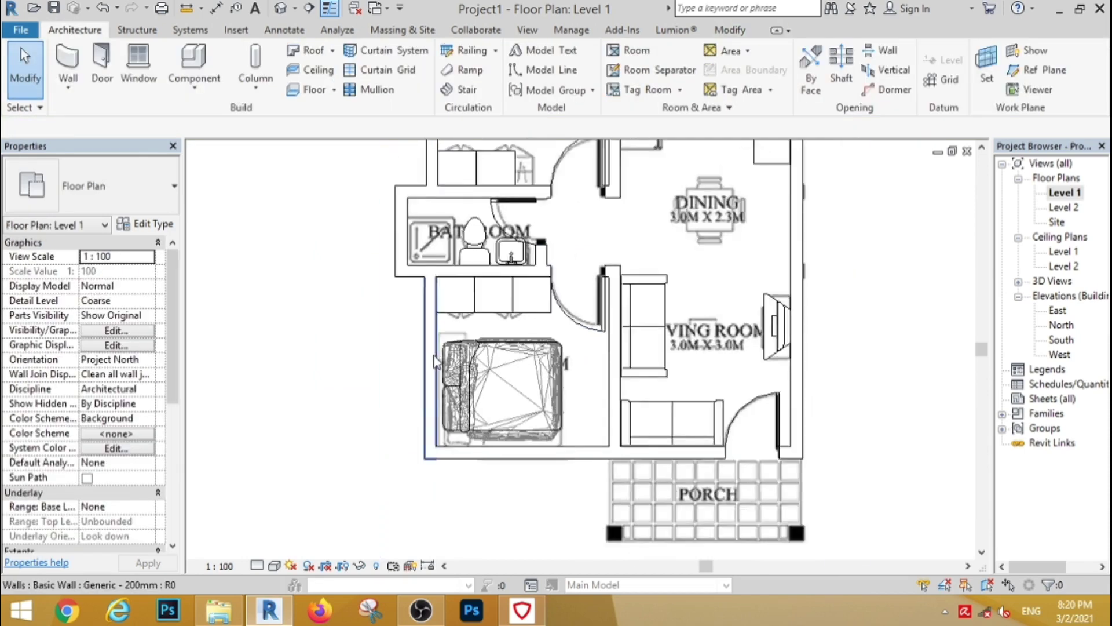
{"action": "scroll", "coordinate": [513, 230], "scroll_direction": "down", "scroll_amount": 3}
{"action": "scroll", "coordinate": [513, 230], "scroll_direction": "up", "scroll_amount": 1}
{"action": "scroll", "coordinate": [513, 230], "scroll_direction": "down", "scroll_amount": 1}
{"action": "scroll", "coordinate": [512, 230], "scroll_direction": "down", "scroll_amount": 1}
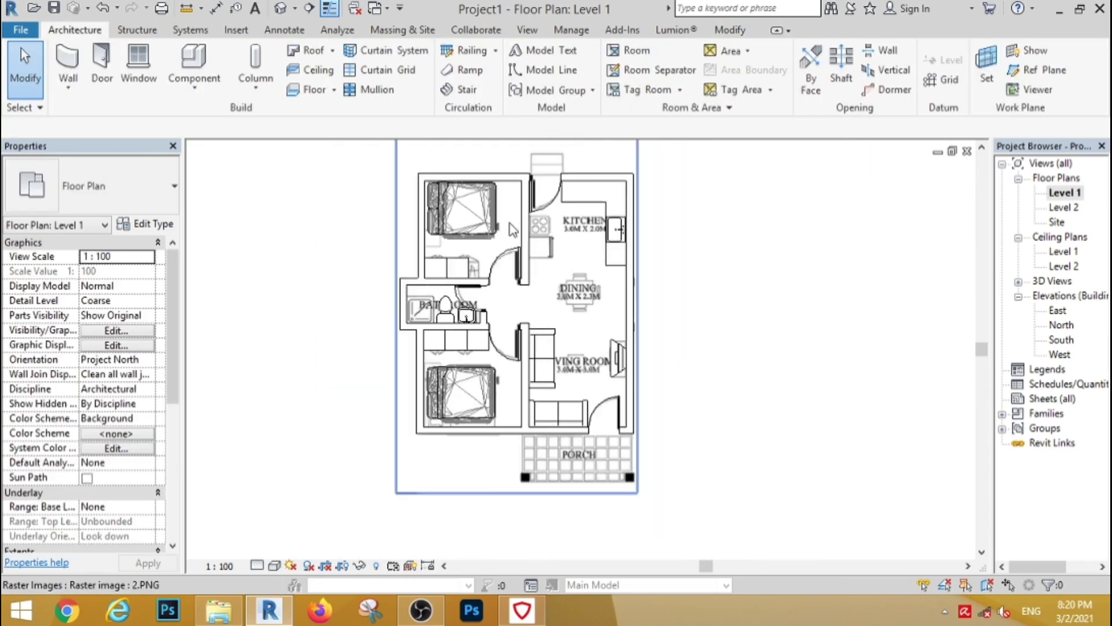
Step: Sketch the floor outline plus a boundary rectangle around the bathroom bump-out
{"action": "left_click", "coordinate": [307, 89]}
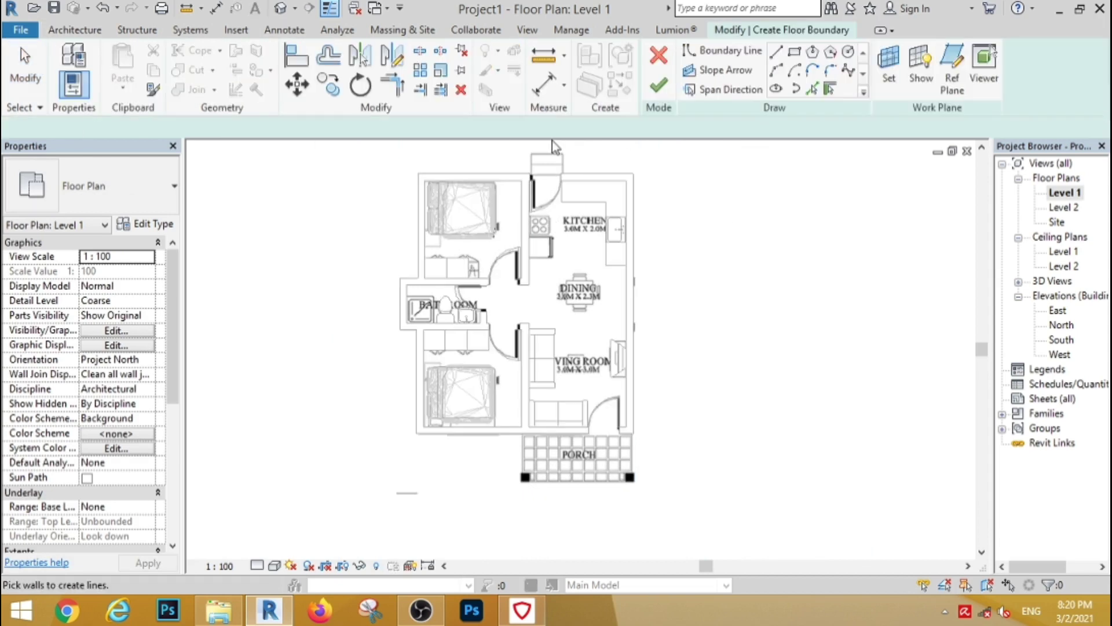
{"action": "left_click", "coordinate": [417, 172]}
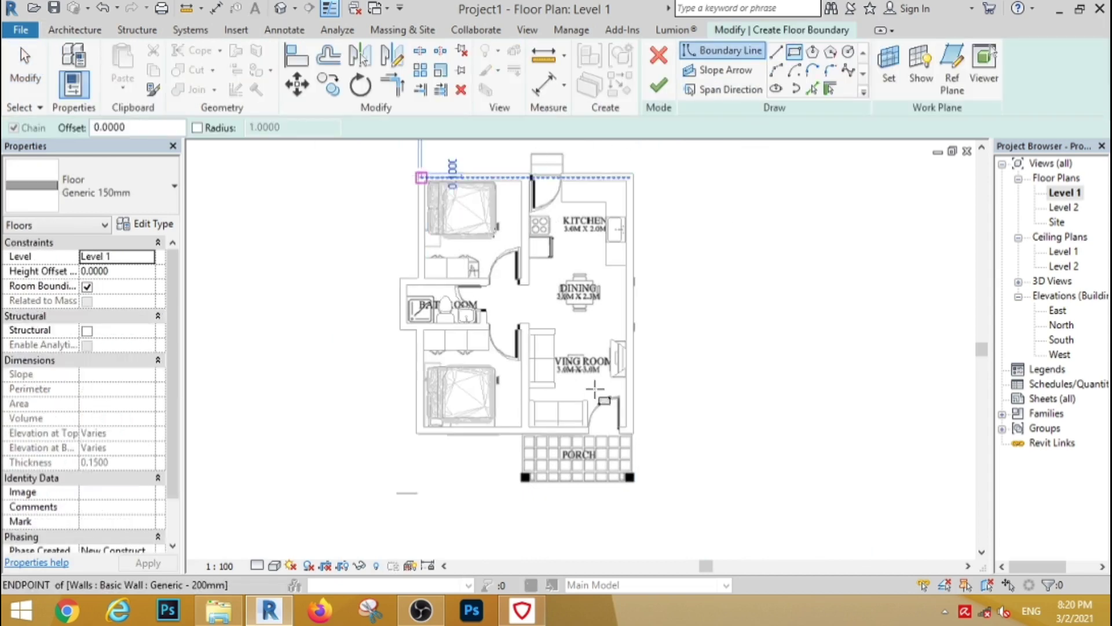
{"action": "left_click", "coordinate": [633, 433]}
{"action": "scroll", "coordinate": [432, 304], "scroll_direction": "up", "scroll_amount": 2}
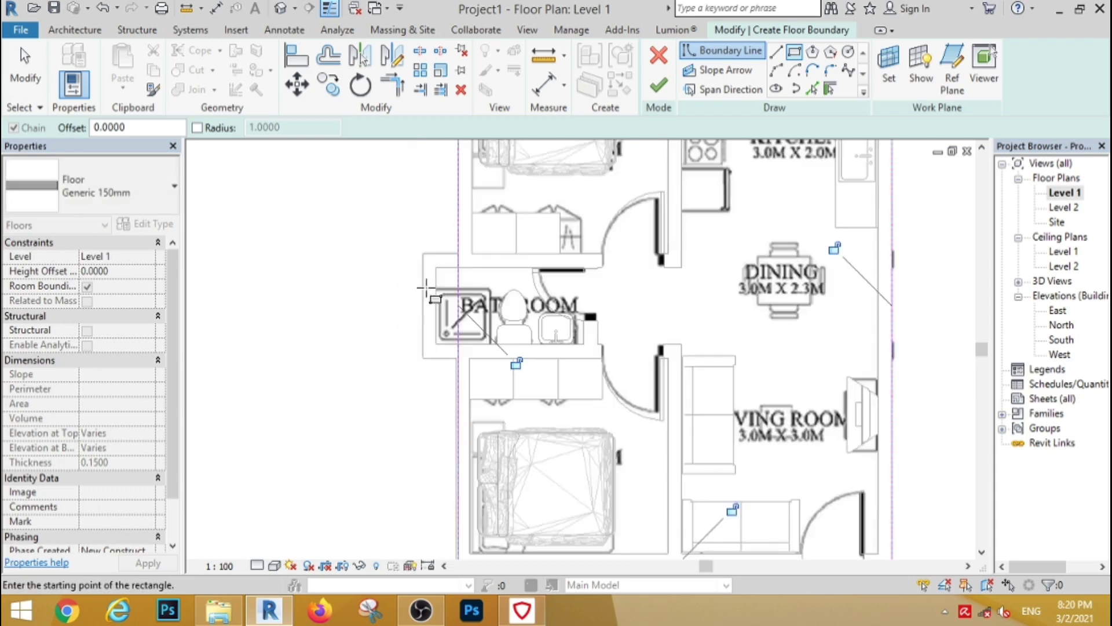
{"action": "left_click", "coordinate": [422, 253]}
{"action": "left_click", "coordinate": [531, 357]}
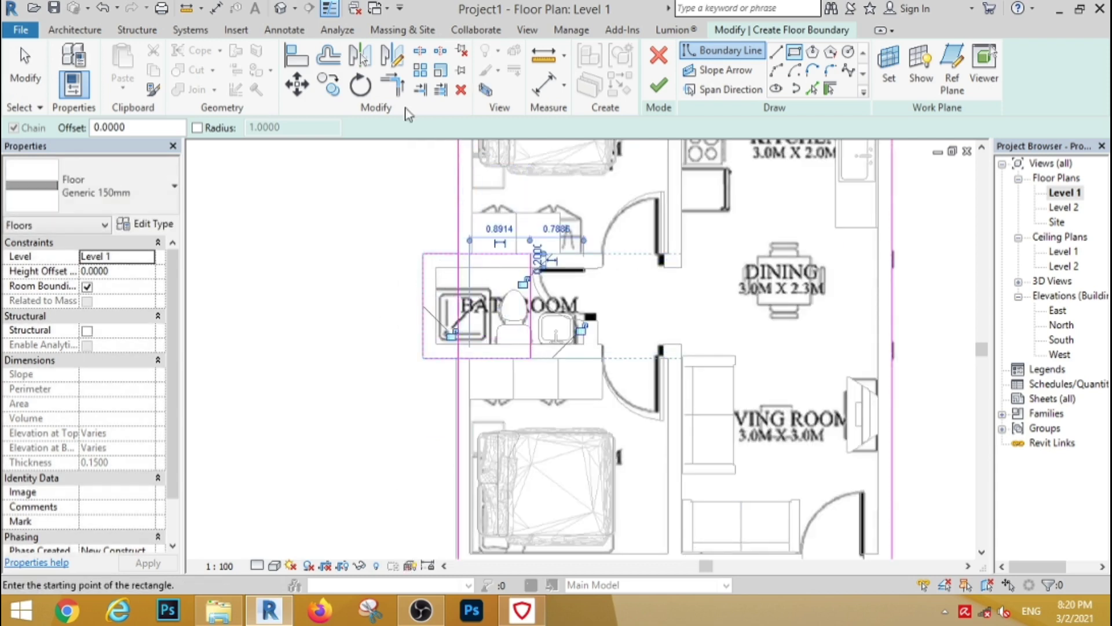
Step: Trim the rectangle's top edge to the vertical boundary line with TR, then finish the floor
{"action": "left_click", "coordinate": [420, 53]}
{"action": "key", "text": "t"}
{"action": "key", "text": "r"}
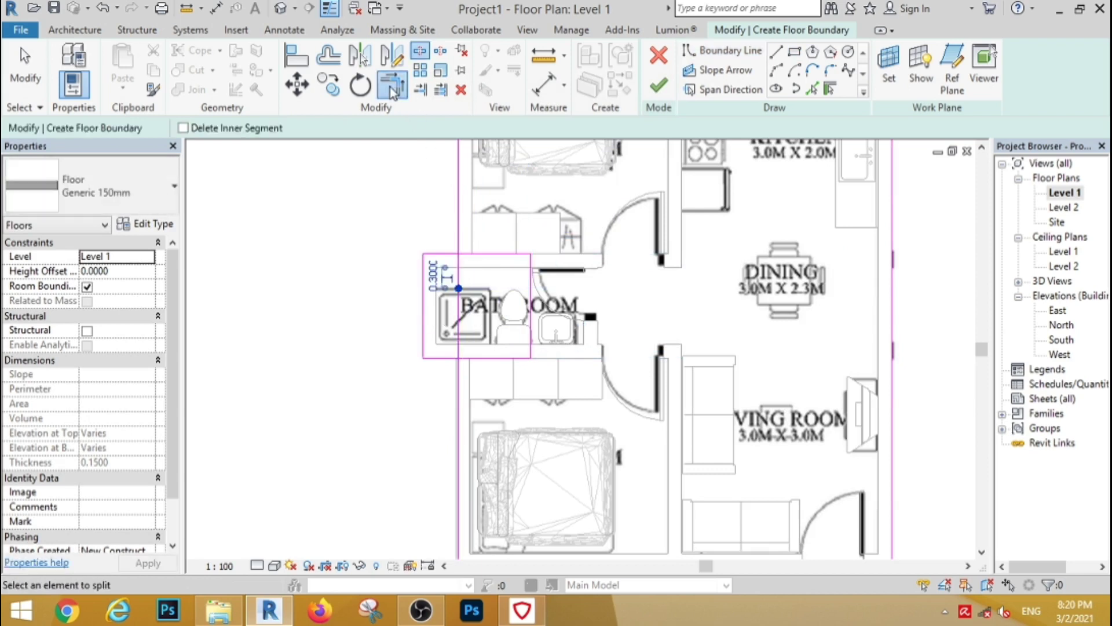
{"action": "left_click", "coordinate": [446, 259]}
{"action": "left_click", "coordinate": [459, 242]}
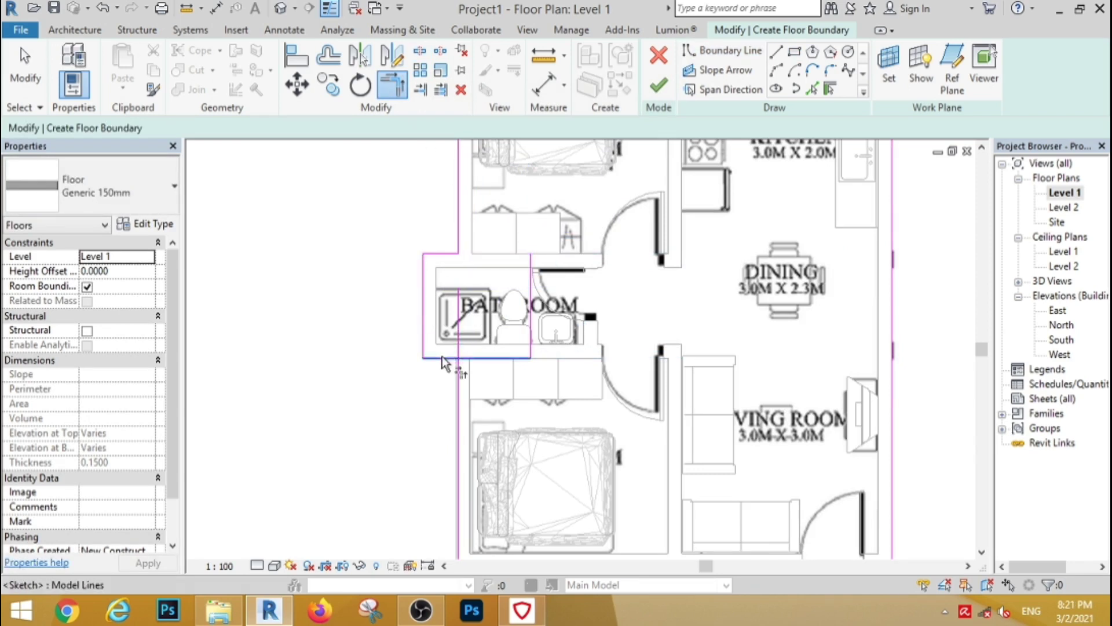
{"action": "key", "text": "Escape"}
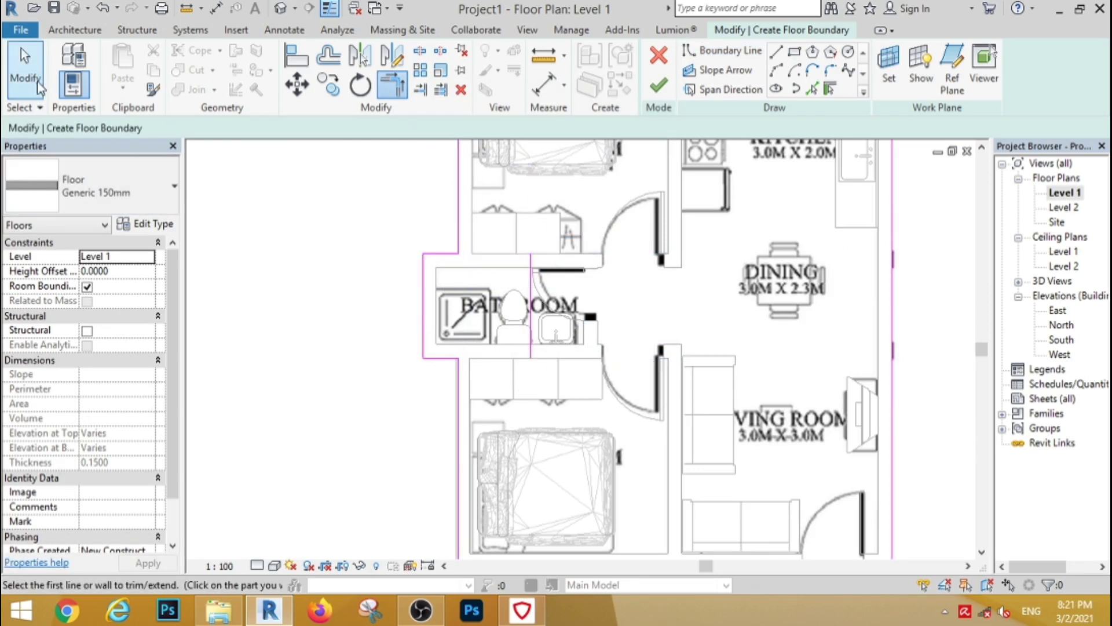
{"action": "key", "text": "Escape"}
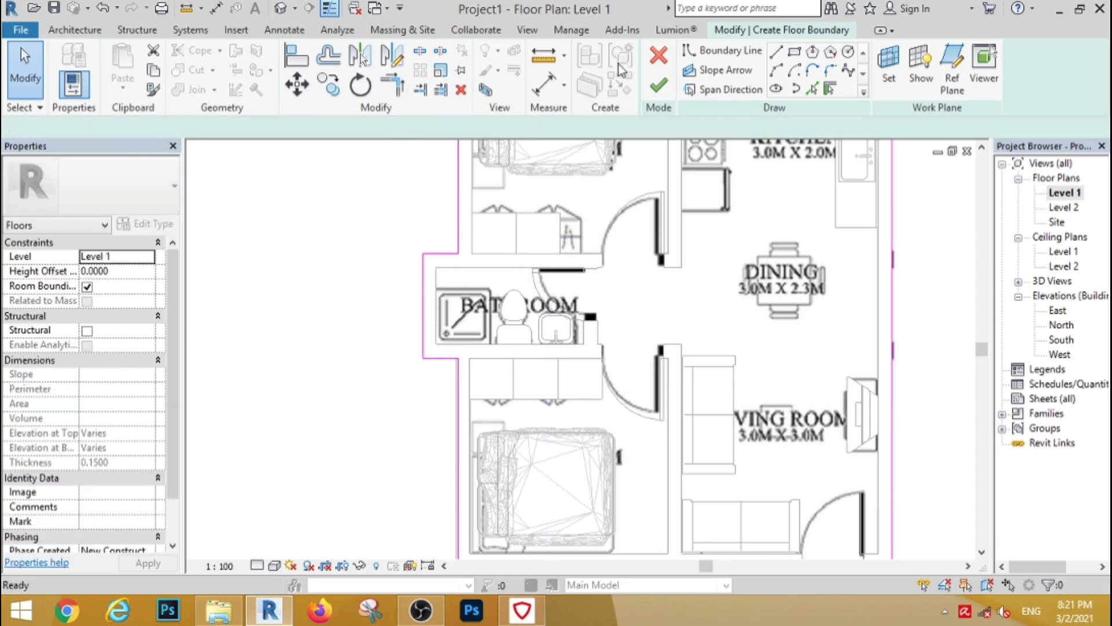
{"action": "left_click", "coordinate": [658, 86]}
{"action": "key", "text": "Escape"}
{"action": "scroll", "coordinate": [556, 362], "scroll_direction": "down", "scroll_amount": 3}
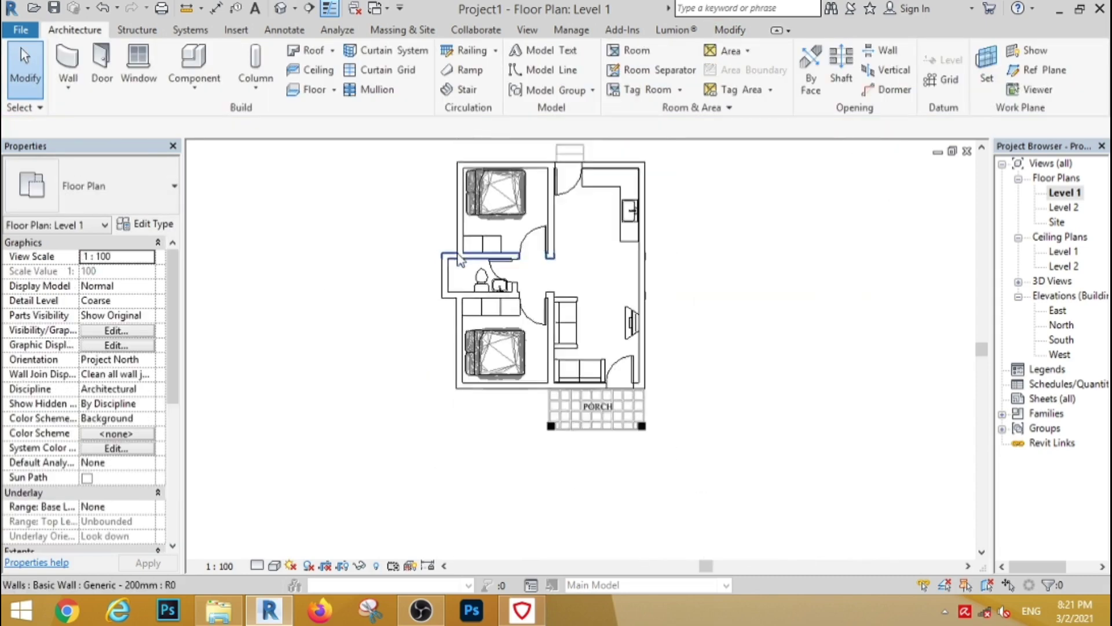
{"action": "scroll", "coordinate": [557, 362], "scroll_direction": "up", "scroll_amount": 3}
{"action": "scroll", "coordinate": [556, 362], "scroll_direction": "down", "scroll_amount": 1}
{"action": "scroll", "coordinate": [556, 362], "scroll_direction": "down", "scroll_amount": 1}
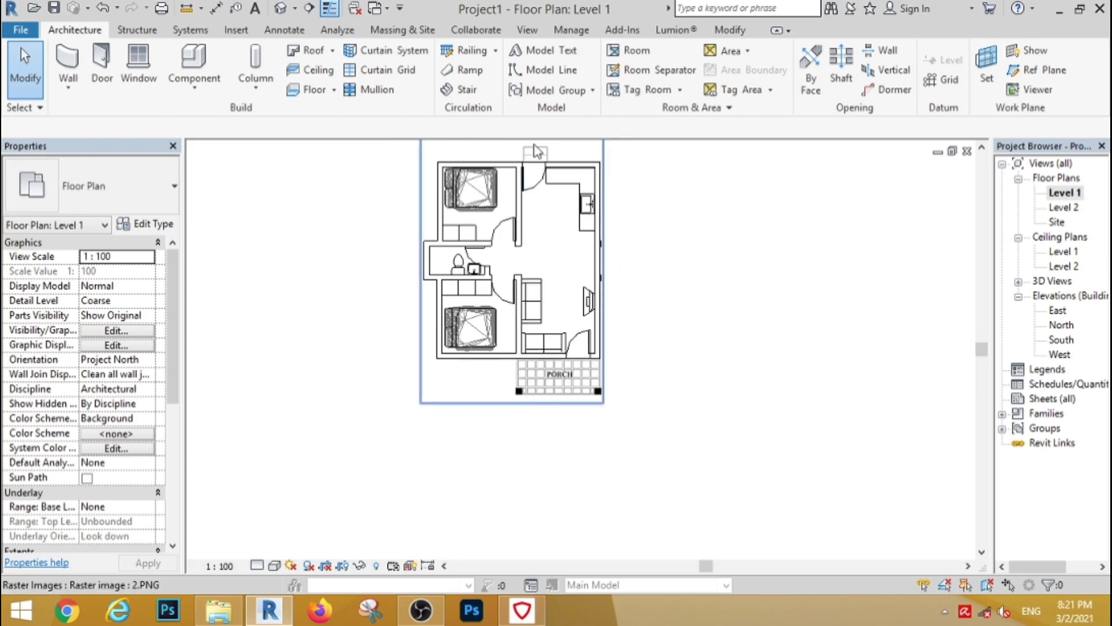
{"action": "scroll", "coordinate": [535, 148], "scroll_direction": "up", "scroll_amount": 2}
{"action": "scroll", "coordinate": [739, 360], "scroll_direction": "down", "scroll_amount": 1}
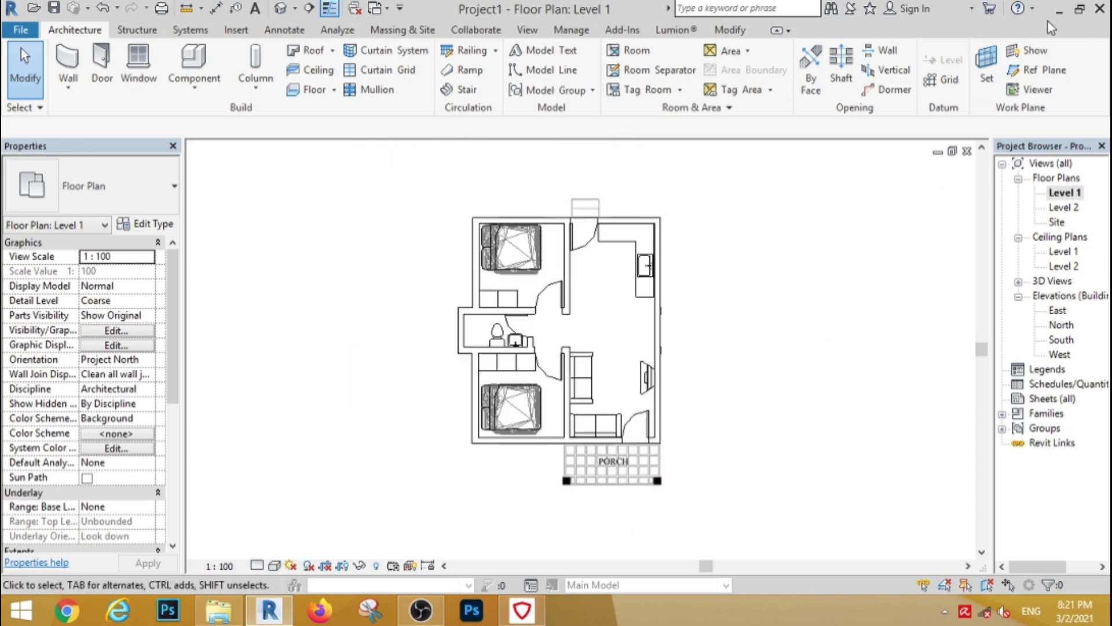
{"action": "left_click", "coordinate": [1081, 10]}
{"action": "left_click", "coordinate": [219, 609]}
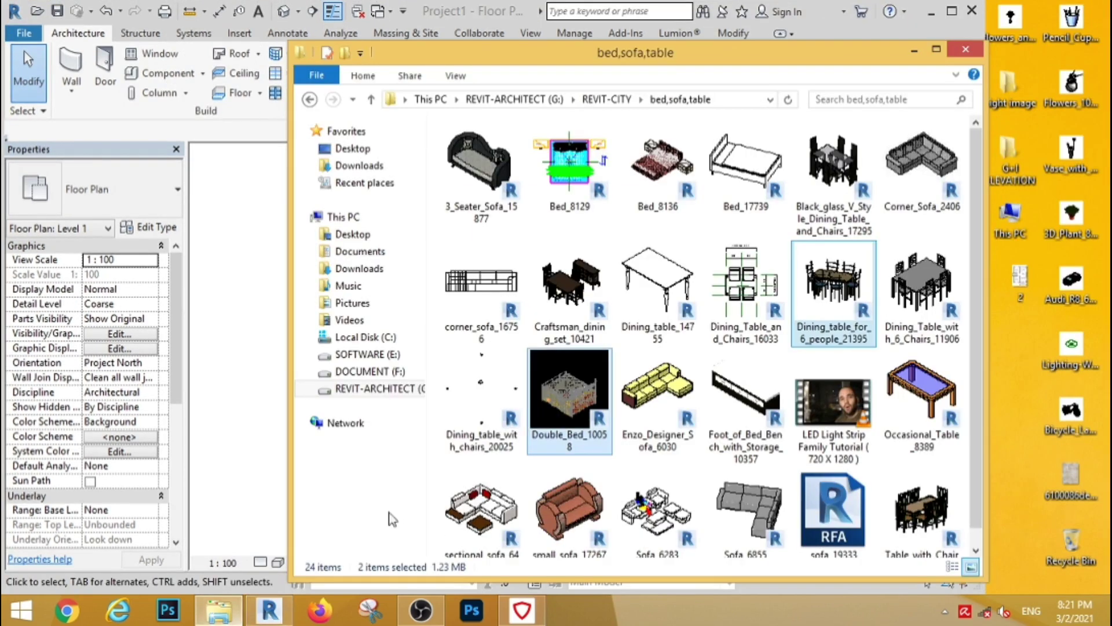
{"action": "left_click_drag", "start_coordinate": [669, 63], "coordinate": [381, 83]}
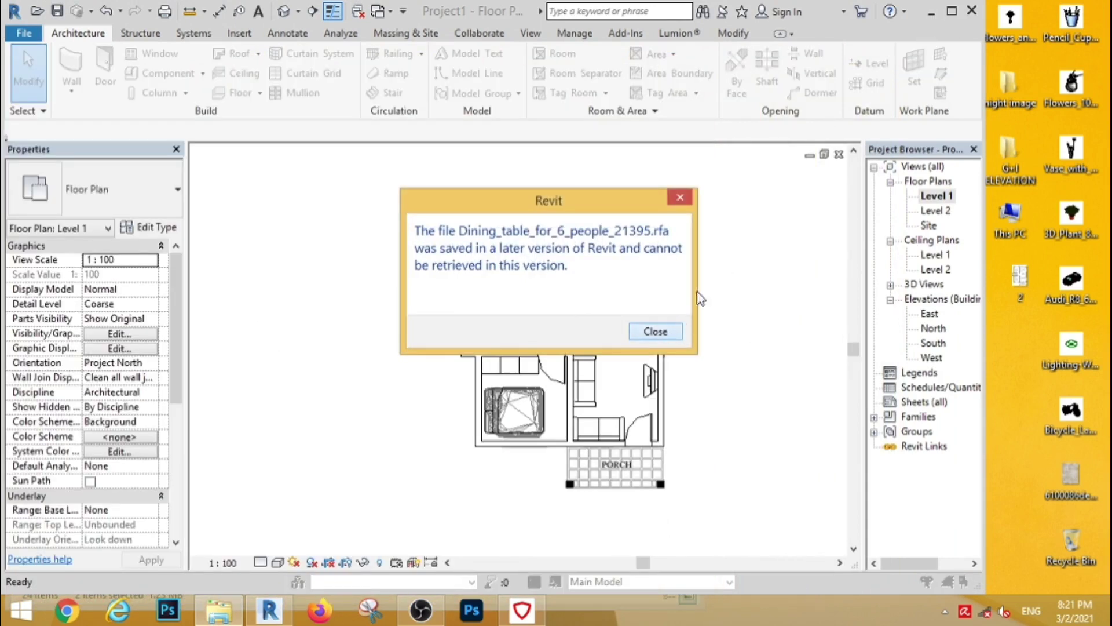
{"action": "left_click", "coordinate": [650, 332]}
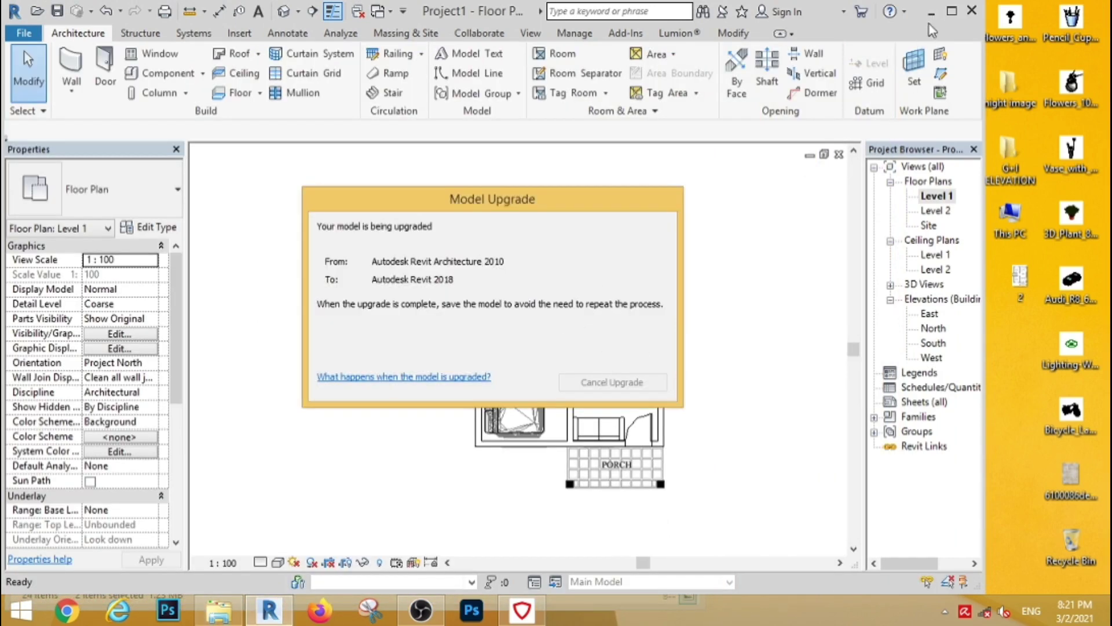
{"action": "left_click", "coordinate": [951, 11]}
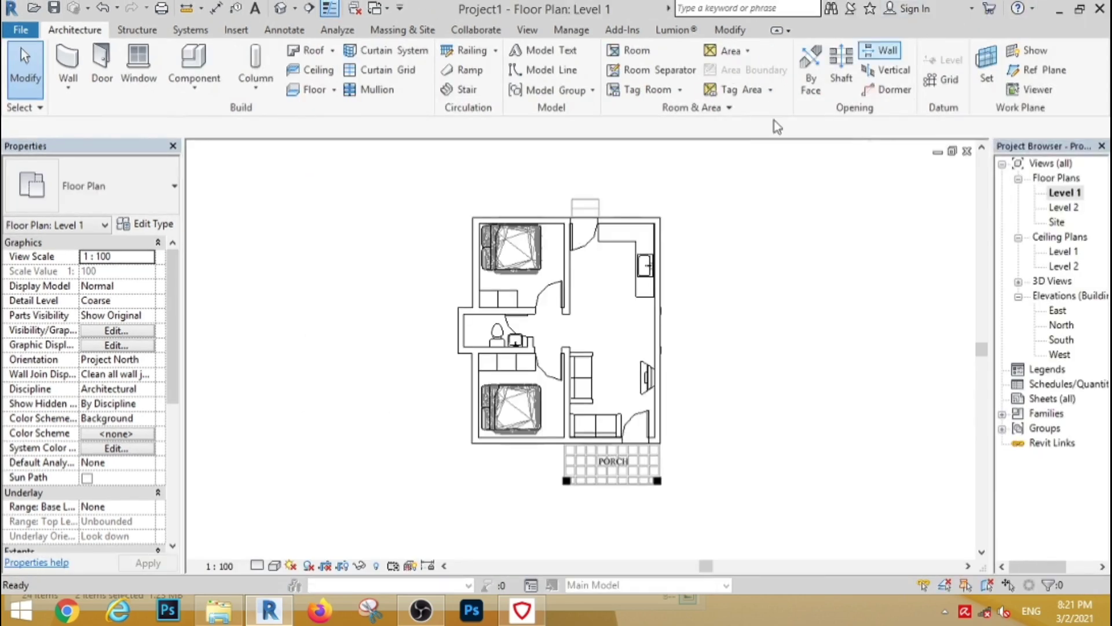
Step: Load the M_Table-Dining Round w Chairs family from the Furniture > Tables library
{"action": "left_click", "coordinate": [188, 63]}
{"action": "left_click", "coordinate": [112, 190]}
{"action": "scroll", "coordinate": [166, 279], "scroll_direction": "up", "scroll_amount": 2}
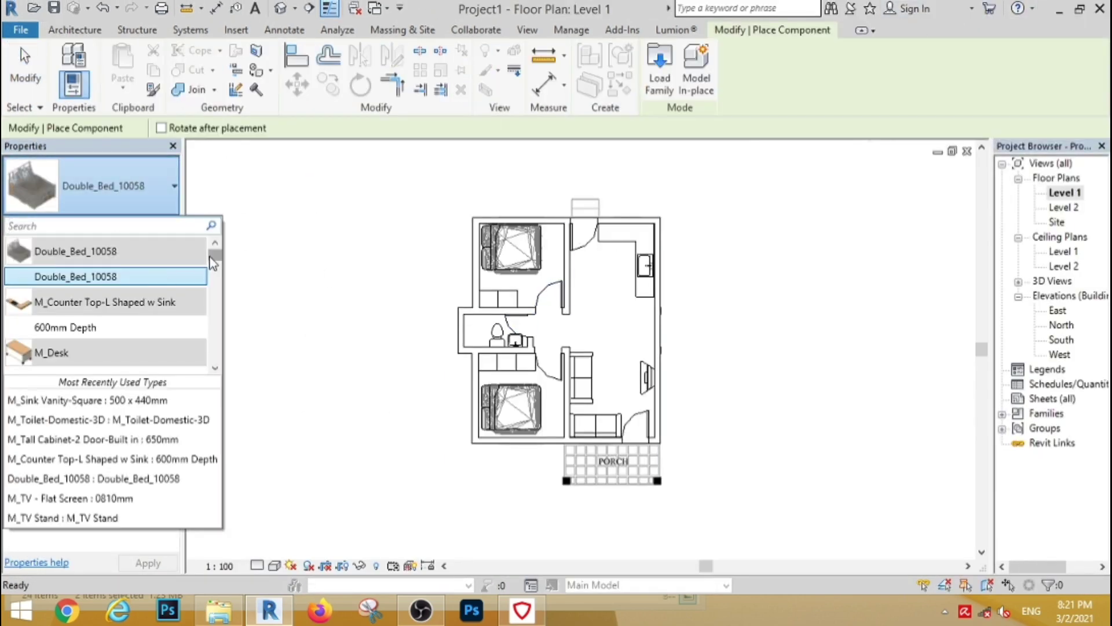
{"action": "mouse_move", "coordinate": [215, 258]}
{"action": "left_mouse_down"}
{"action": "mouse_move", "coordinate": [219, 358]}
{"action": "mouse_move", "coordinate": [216, 269]}
{"action": "left_mouse_up"}
{"action": "left_click", "coordinate": [654, 78]}
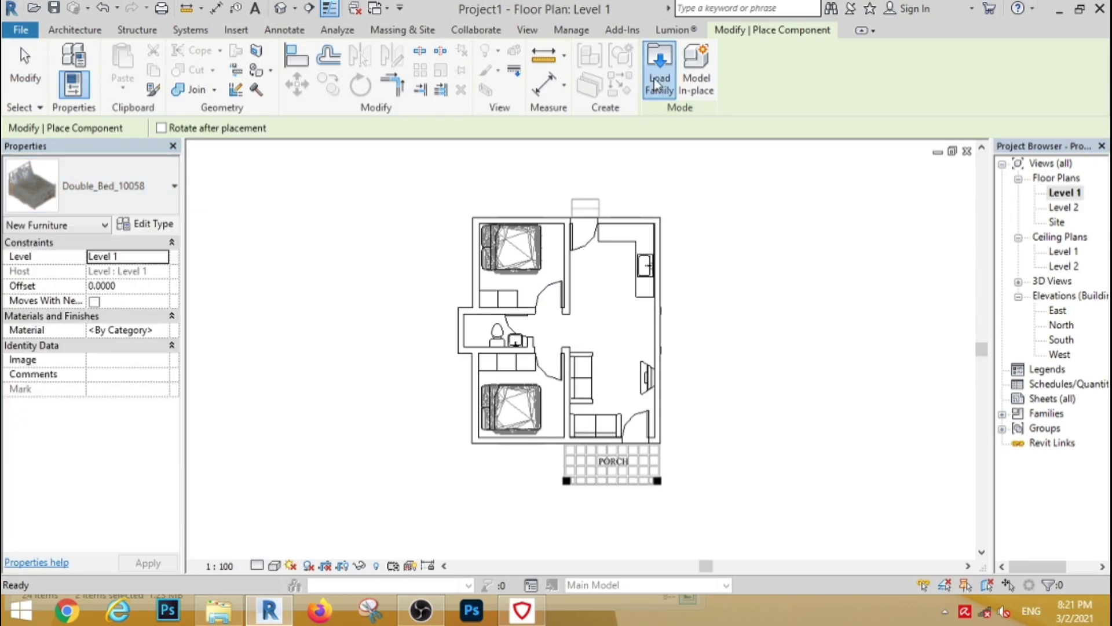
{"action": "left_click", "coordinate": [529, 108]}
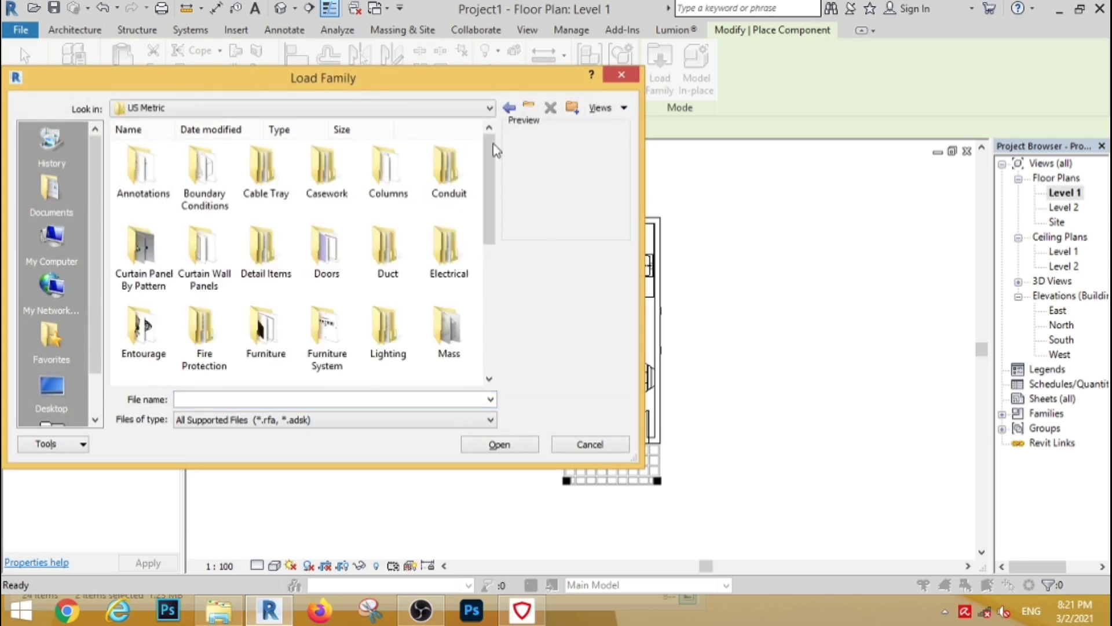
{"action": "double_click", "coordinate": [292, 321]}
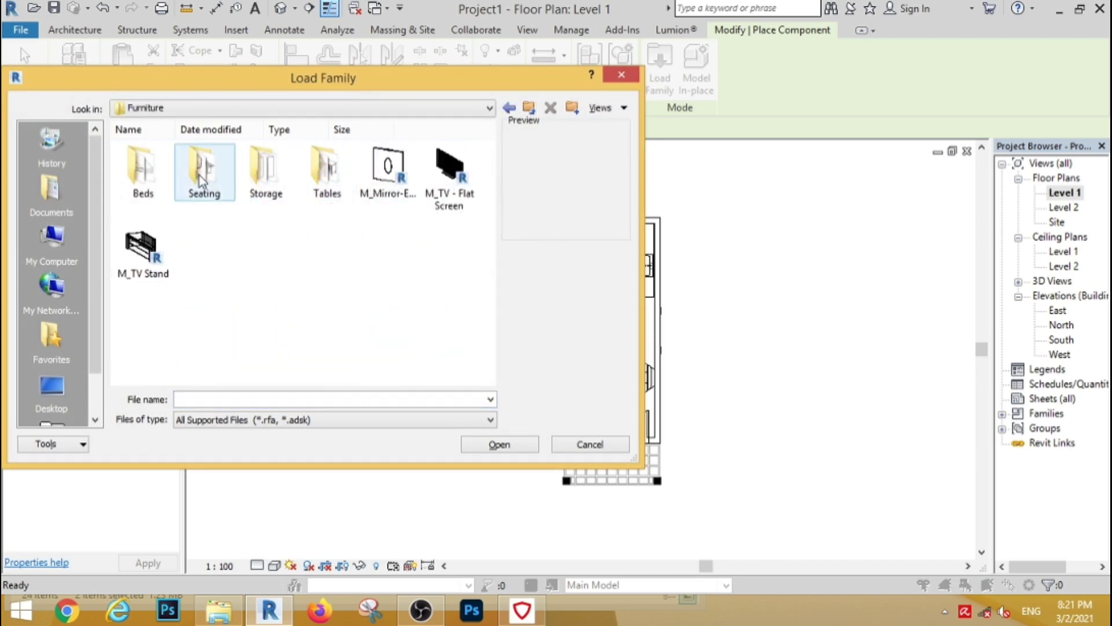
{"action": "double_click", "coordinate": [325, 168]}
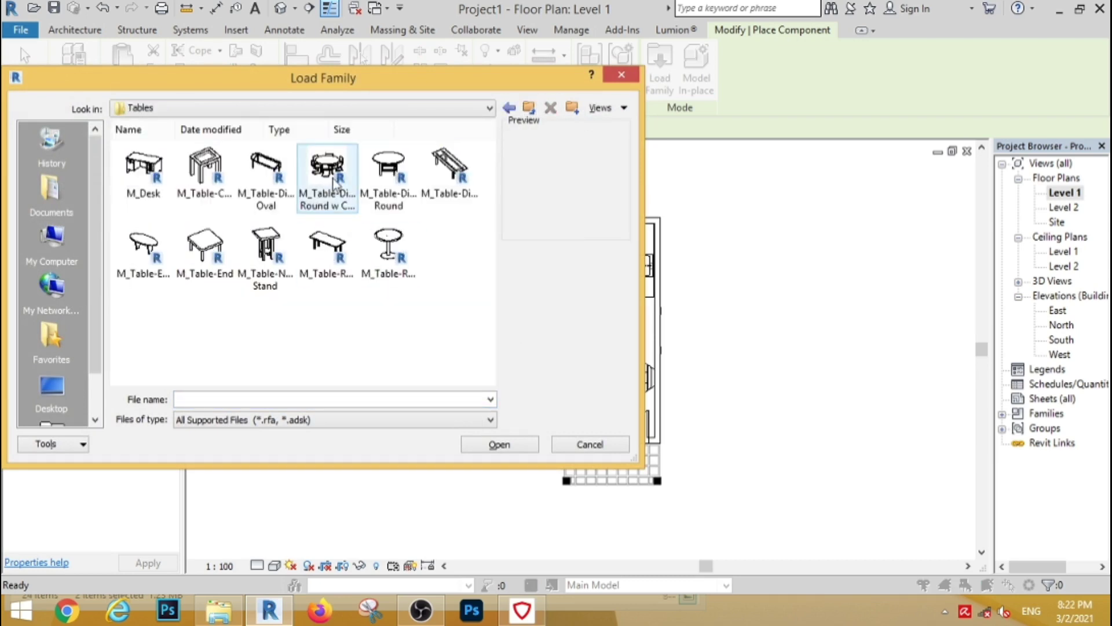
{"action": "left_click", "coordinate": [327, 171]}
{"action": "left_click", "coordinate": [509, 444]}
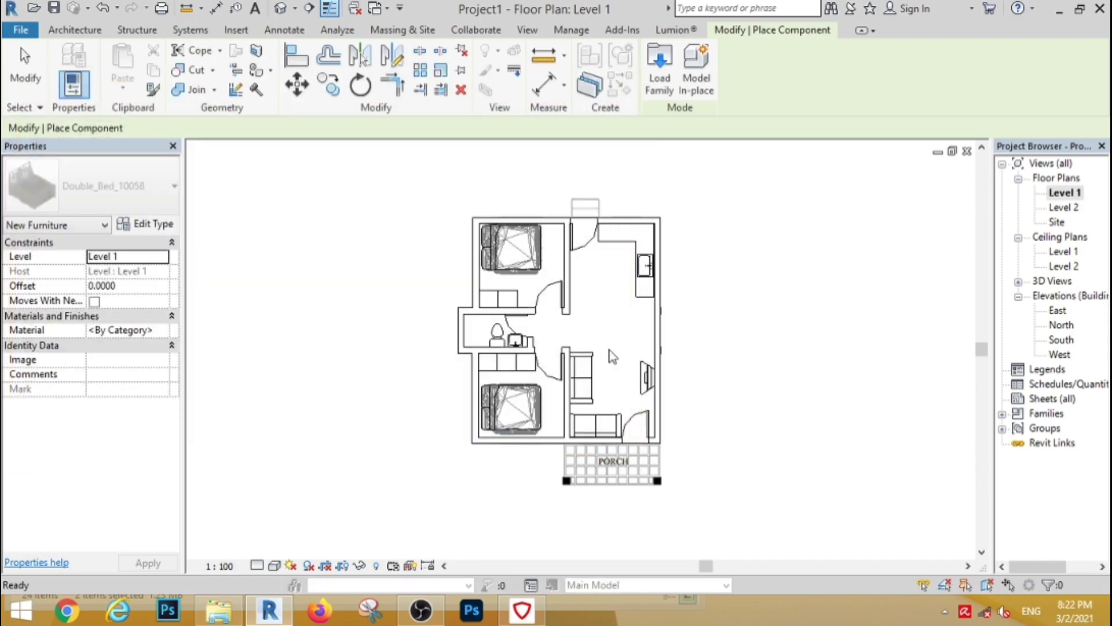
Step: Place the 0915mm round dining table with chairs in the dining area
{"action": "scroll", "coordinate": [608, 324], "scroll_direction": "up", "scroll_amount": 4}
{"action": "left_click", "coordinate": [620, 314]}
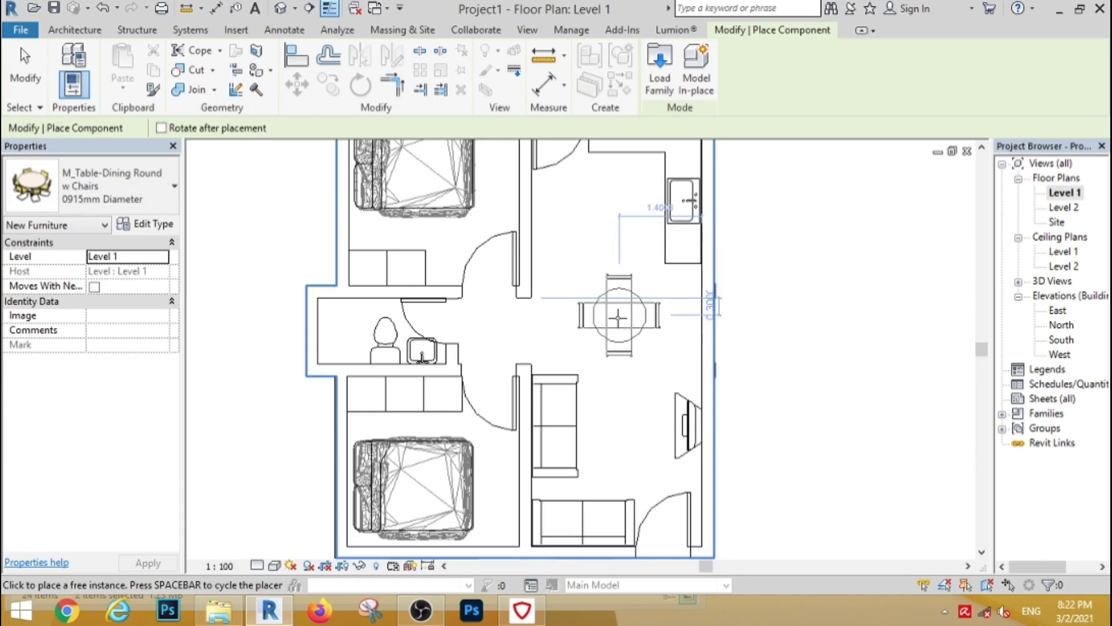
{"action": "left_click", "coordinate": [30, 74]}
{"action": "scroll", "coordinate": [662, 290], "scroll_direction": "down", "scroll_amount": 2}
{"action": "scroll", "coordinate": [662, 290], "scroll_direction": "down", "scroll_amount": 3}
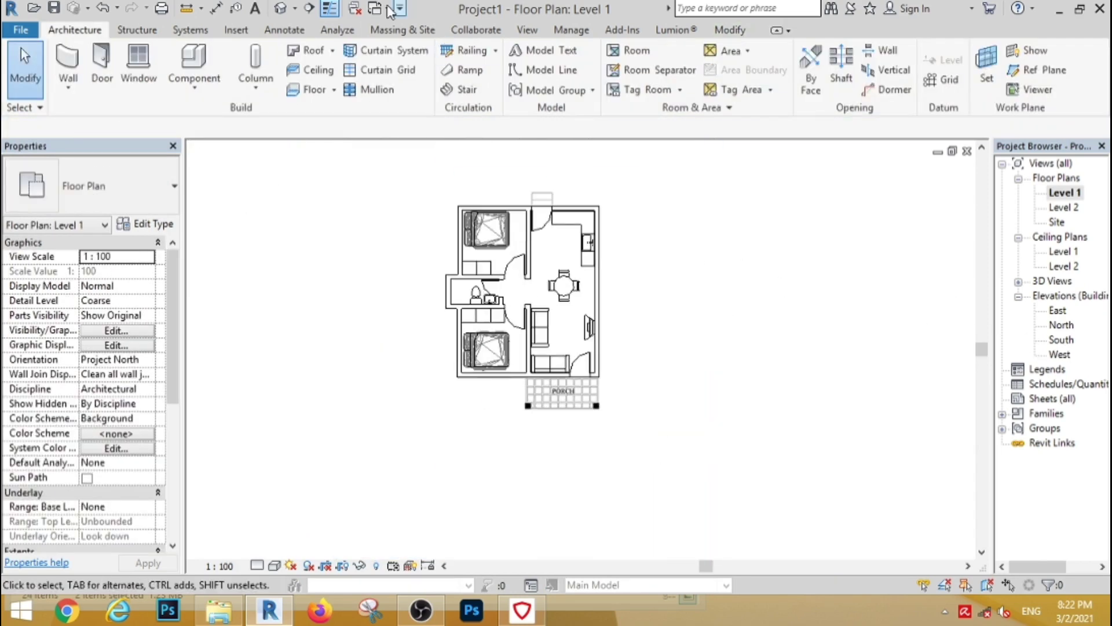
Step: Open the default {3D} view and look at the house from the RIGHT side
{"action": "left_click", "coordinate": [280, 8]}
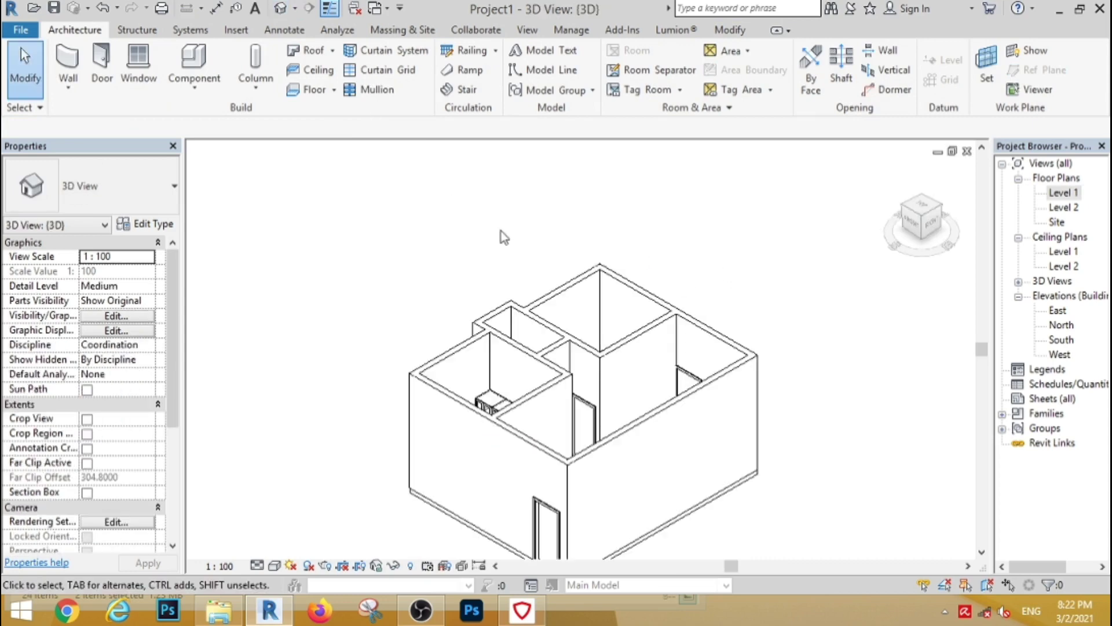
{"action": "scroll", "coordinate": [501, 237], "scroll_direction": "down", "scroll_amount": 3}
{"action": "scroll", "coordinate": [582, 273], "scroll_direction": "up", "scroll_amount": 2}
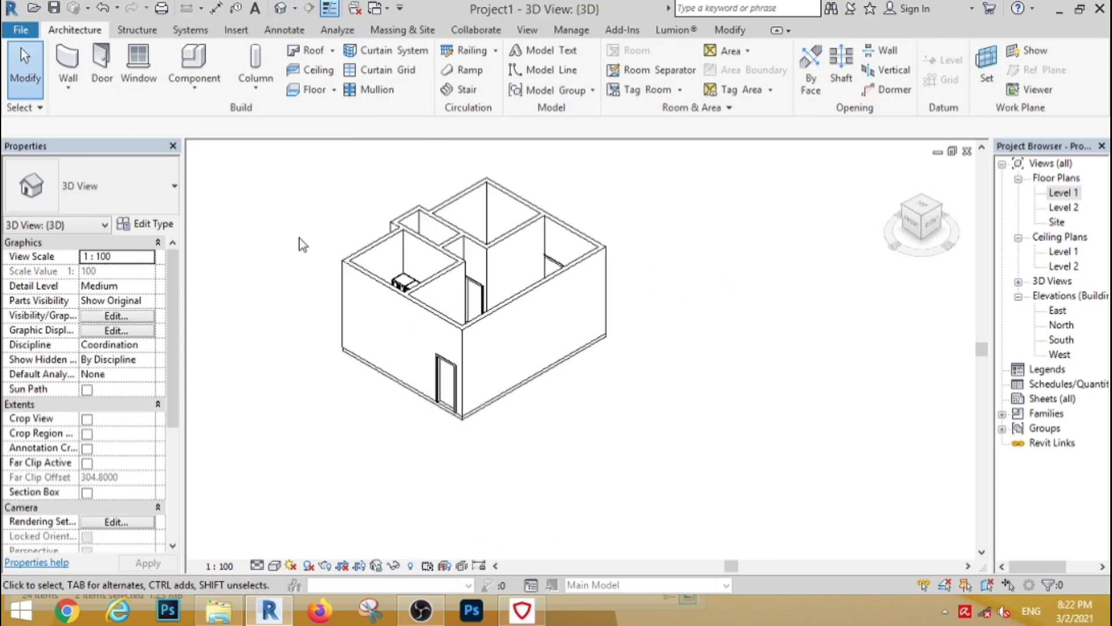
{"action": "scroll", "coordinate": [169, 349], "scroll_direction": "down", "scroll_amount": 5}
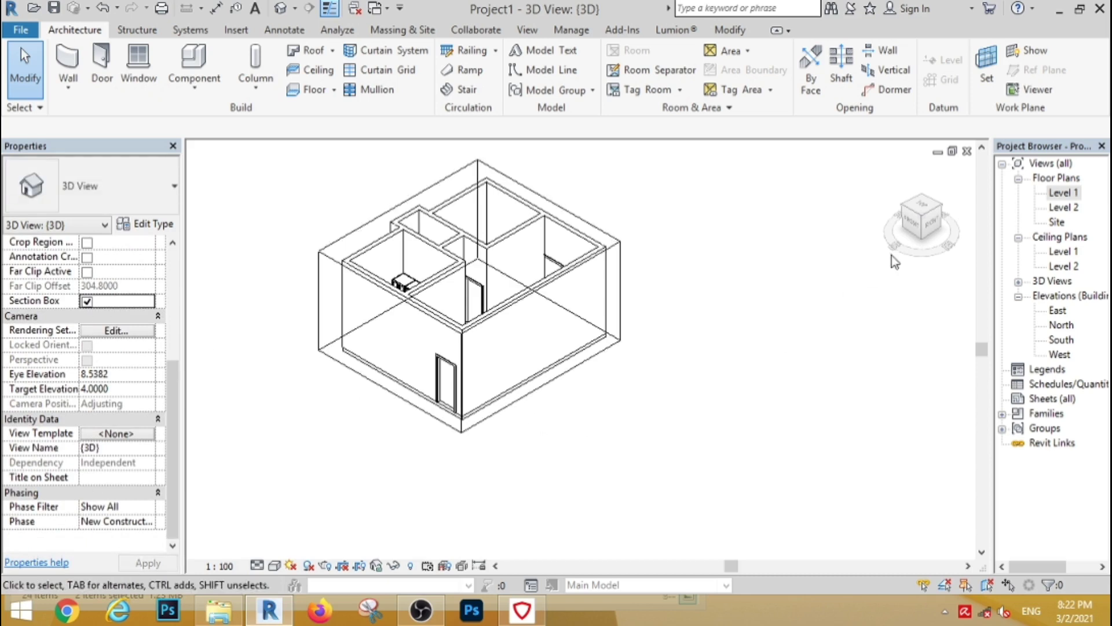
{"action": "left_click", "coordinate": [929, 223]}
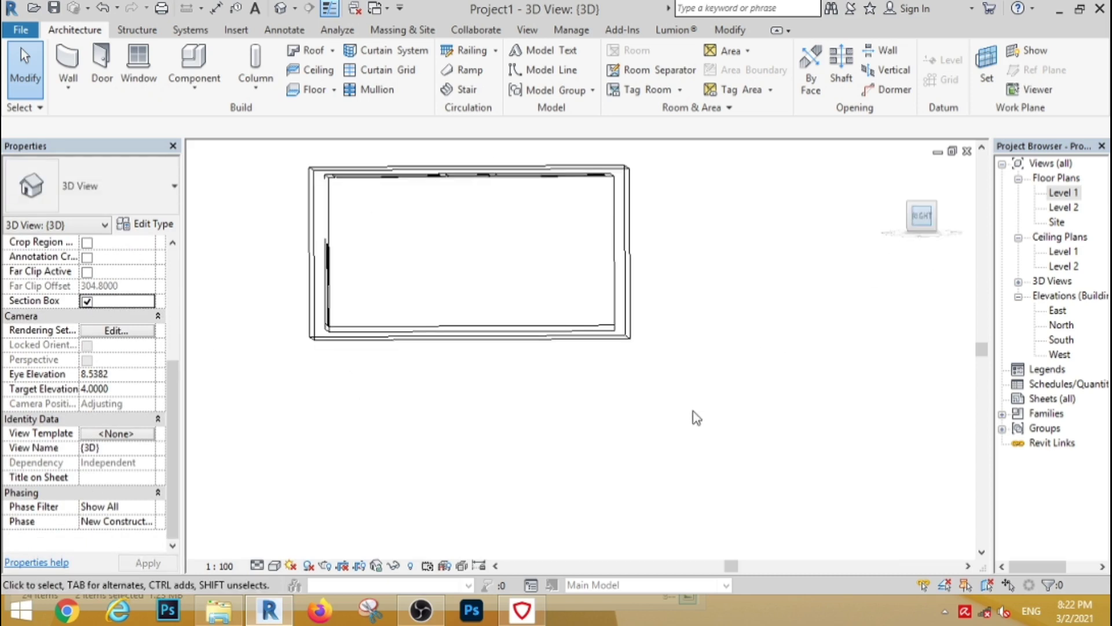
{"action": "scroll", "coordinate": [573, 446], "scroll_direction": "down", "scroll_amount": 3}
{"action": "scroll", "coordinate": [665, 330], "scroll_direction": "up", "scroll_amount": 2}
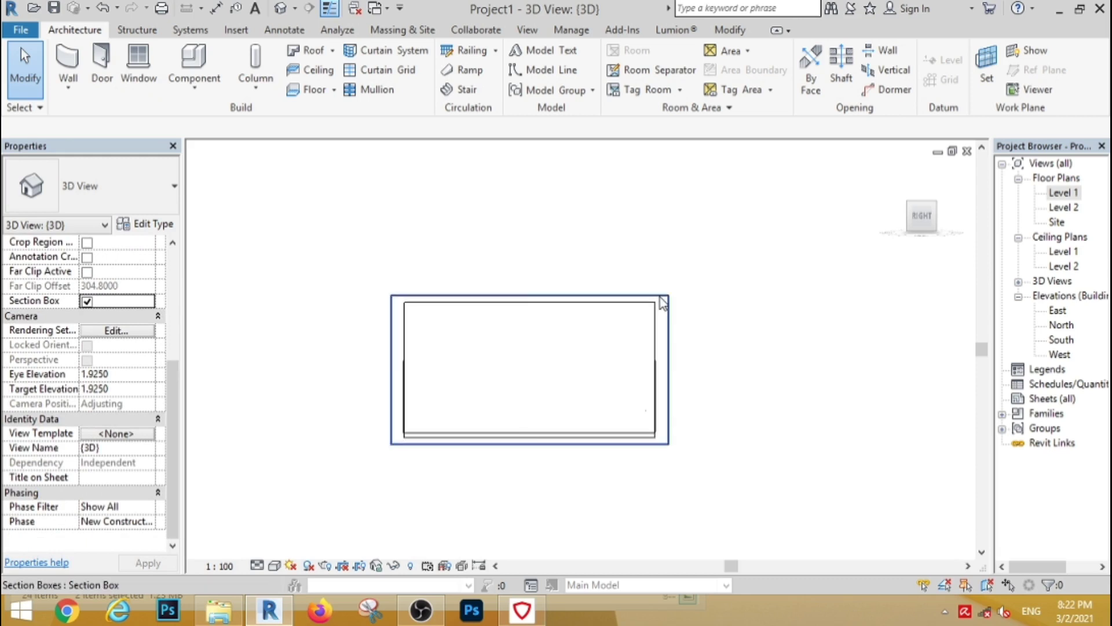
Step: Lower the section box's top to cut the walls, then orbit to an angled view
{"action": "left_click", "coordinate": [662, 298]}
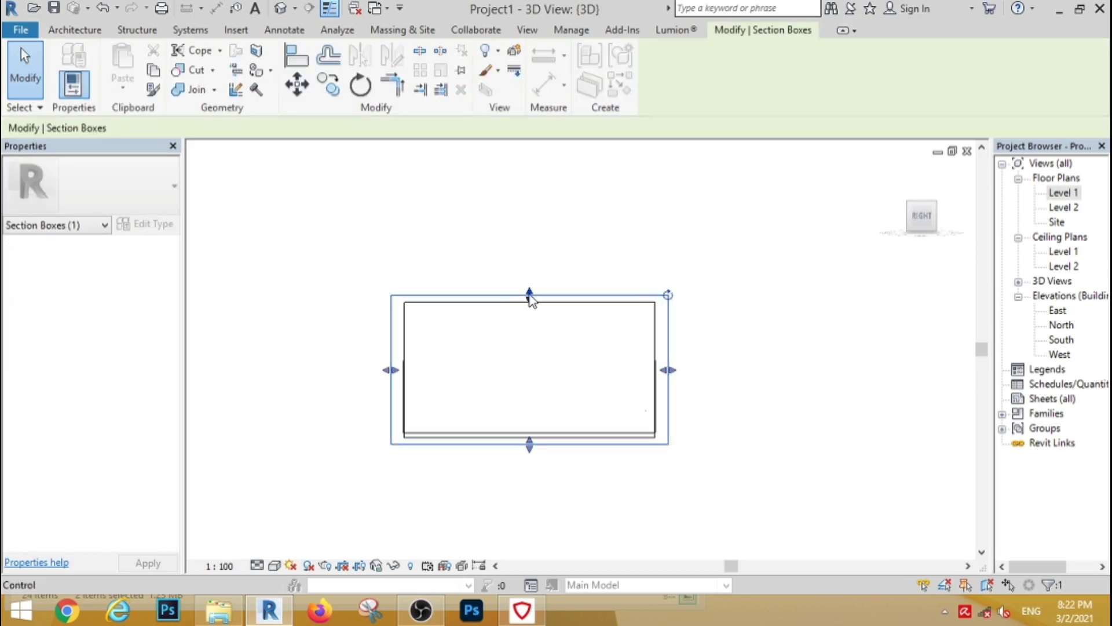
{"action": "left_click_drag", "start_coordinate": [530, 314], "coordinate": [529, 357]}
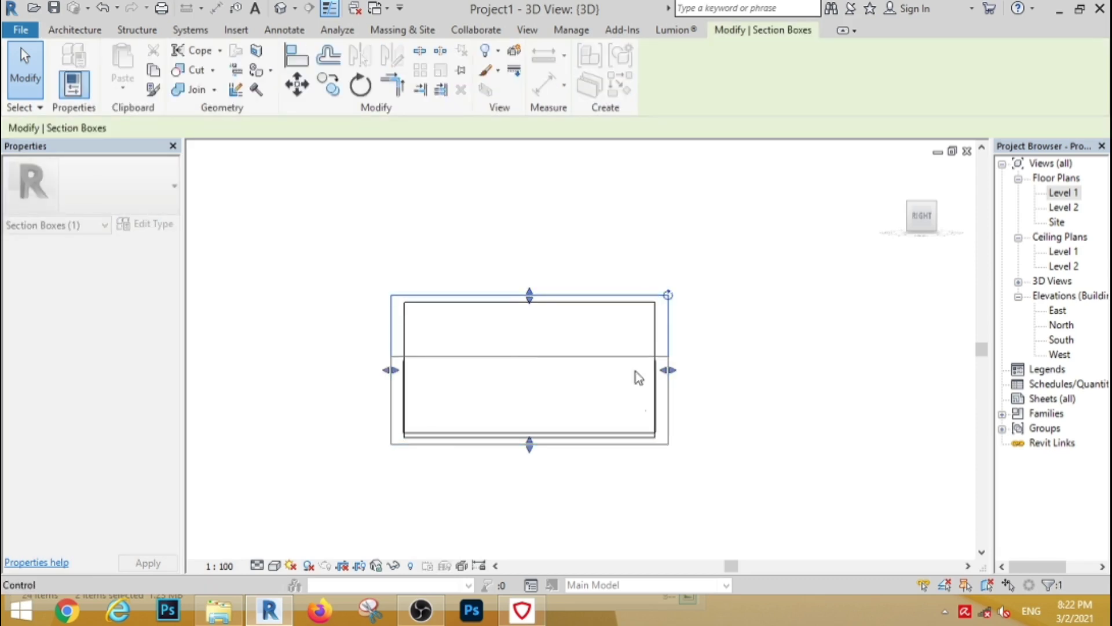
{"action": "key", "text": "Escape"}
{"action": "mouse_move", "coordinate": [645, 250]}
{"action": "middle_mouse_down", "text": "shift"}
{"action": "mouse_move", "coordinate": [663, 376]}
{"action": "mouse_move", "coordinate": [608, 432]}
{"action": "middle_mouse_up", "text": "shift"}
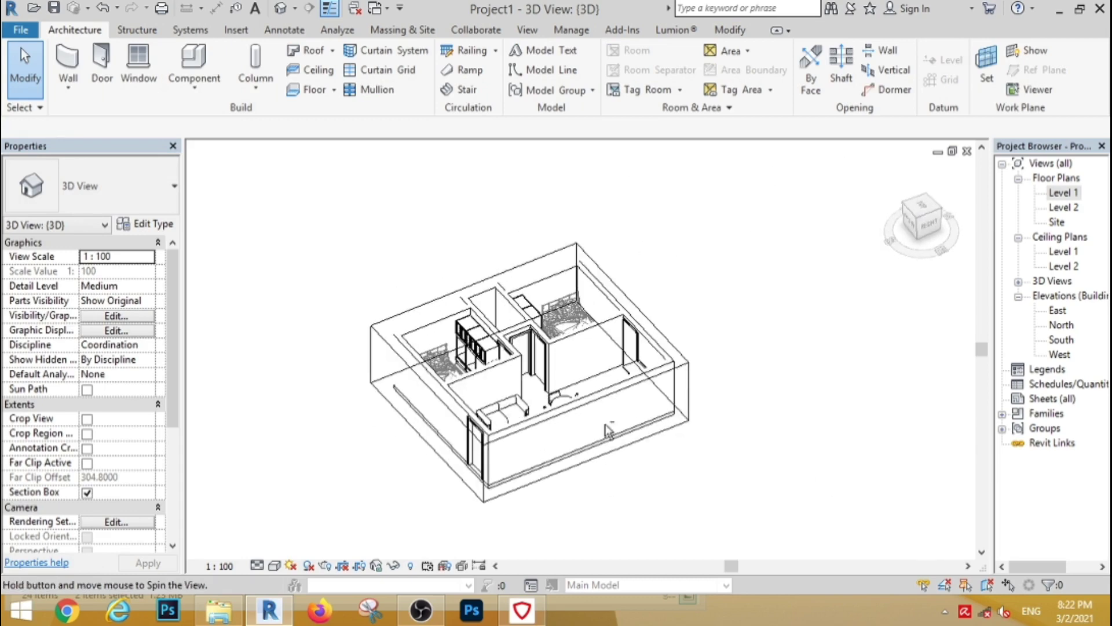
Step: Set the left and front exterior walls' Top Constraint to Unconnected to lower them
{"action": "scroll", "coordinate": [438, 454], "scroll_direction": "up", "scroll_amount": 3}
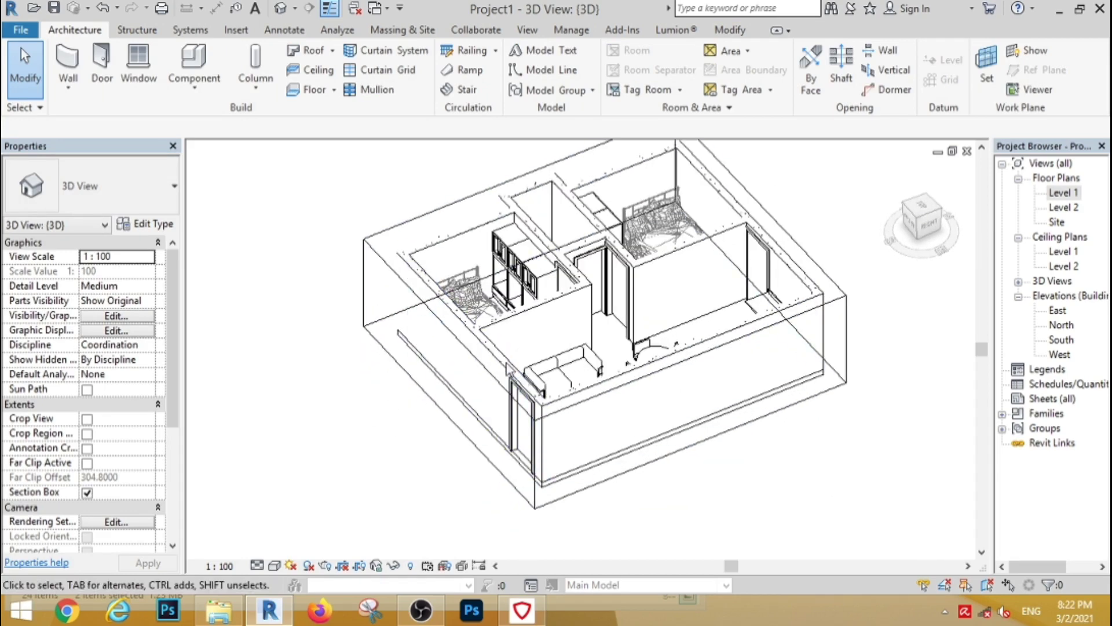
{"action": "left_click", "coordinate": [513, 373]}
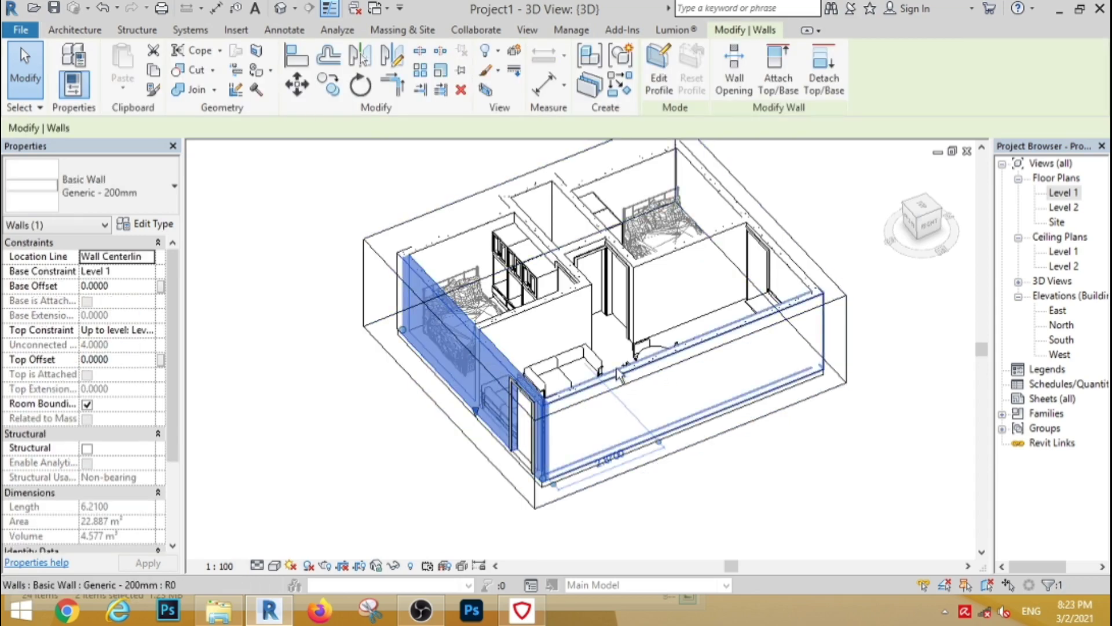
{"action": "left_click", "coordinate": [594, 396], "text": "ctrl"}
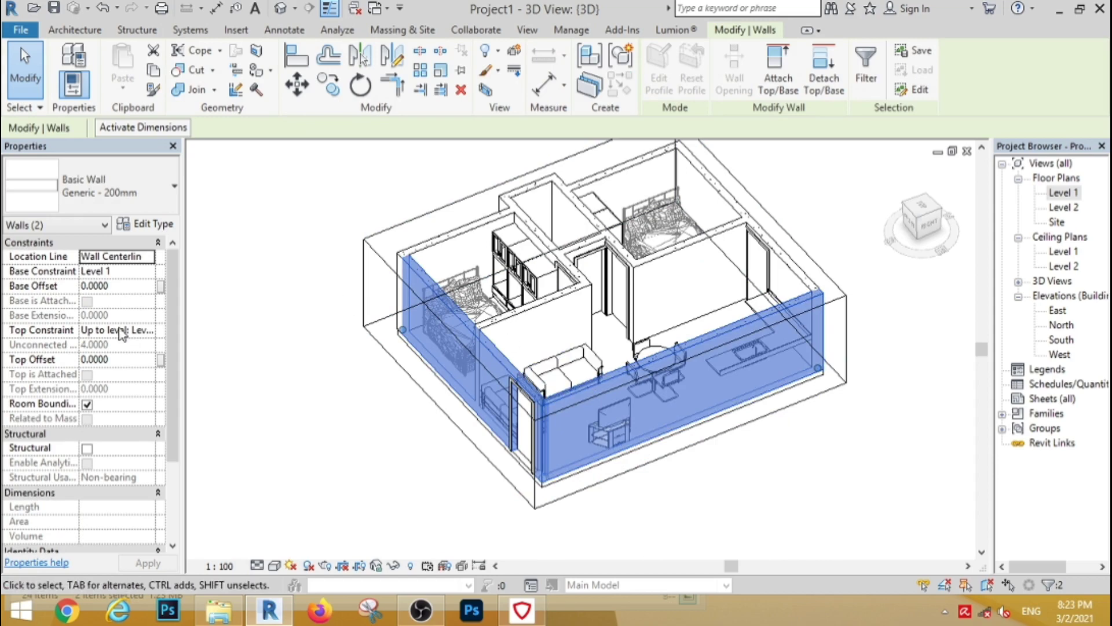
{"action": "left_click", "coordinate": [149, 331]}
{"action": "left_click", "coordinate": [119, 355]}
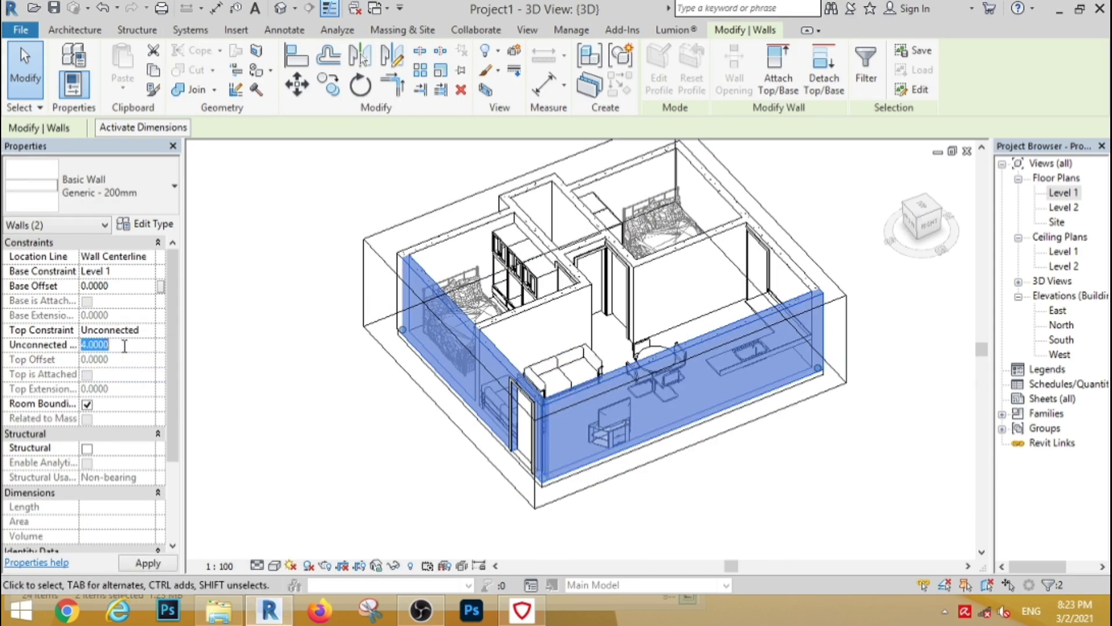
{"action": "type", "text": "1.0000"}
{"action": "left_click", "coordinate": [287, 440]}
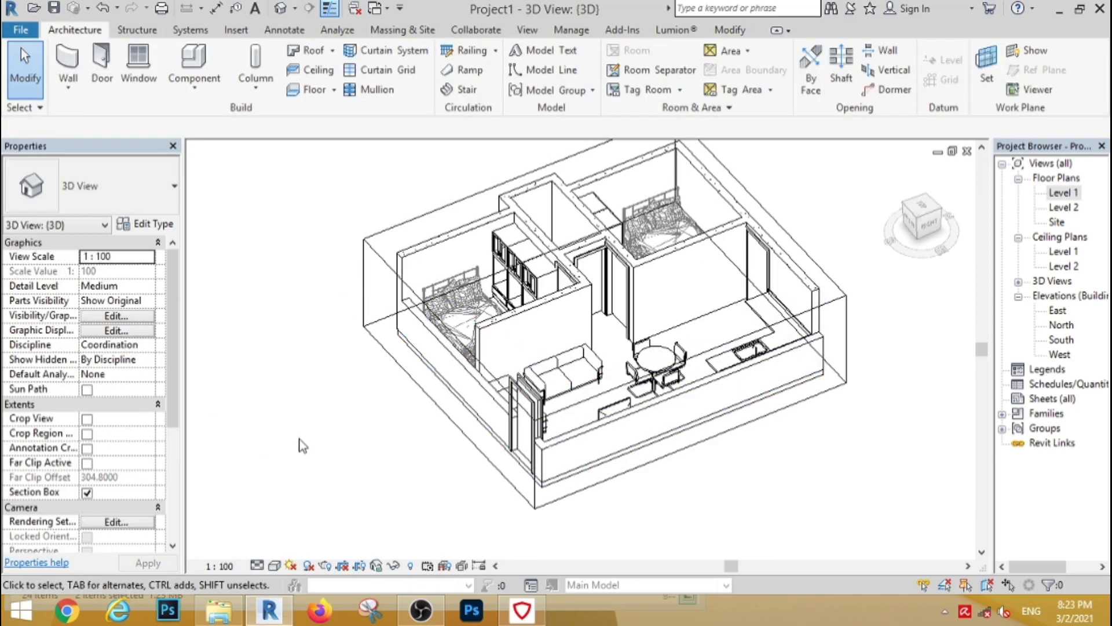
Step: Make the two interior partitions Unconnected at 3 m height and switch to a shaded visual style
{"action": "left_click", "coordinate": [560, 300]}
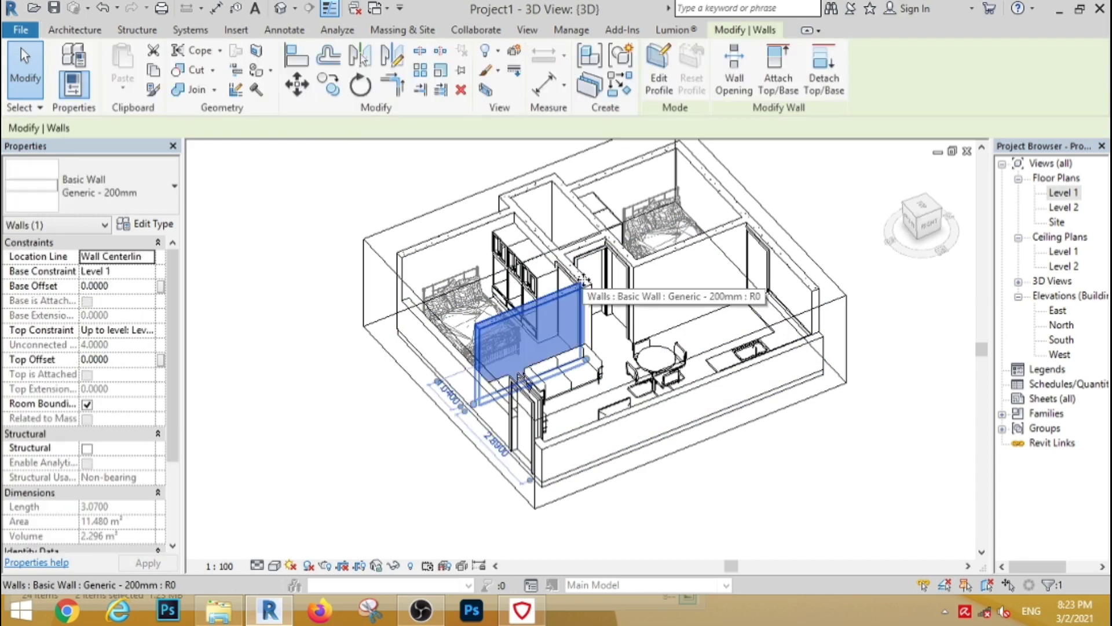
{"action": "left_click", "coordinate": [587, 285], "text": "ctrl"}
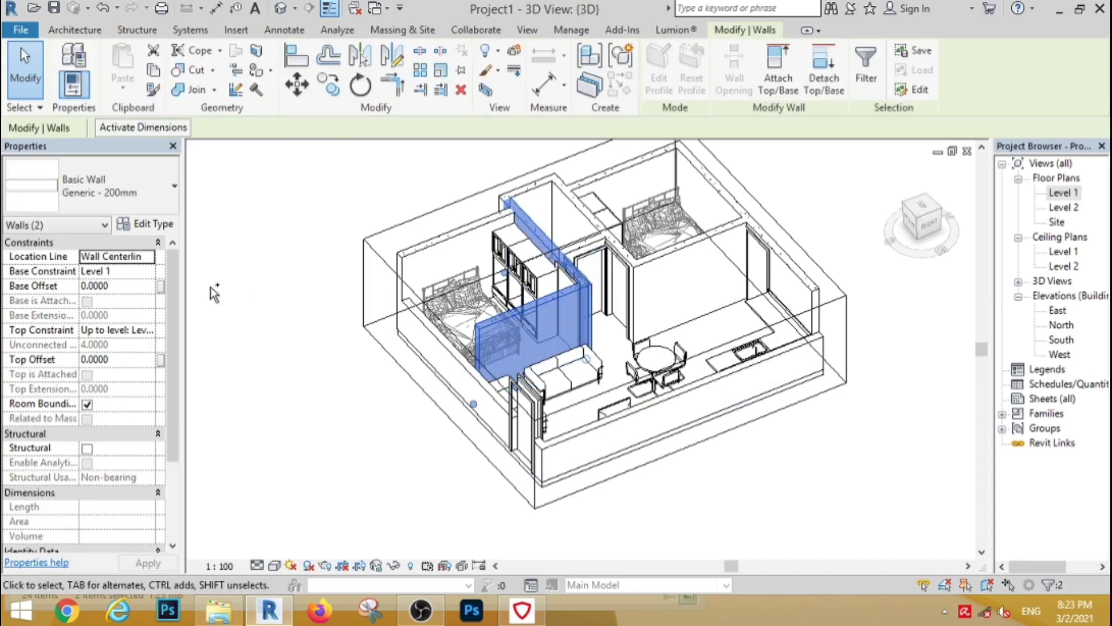
{"action": "left_click", "coordinate": [152, 334]}
{"action": "left_click", "coordinate": [119, 344]}
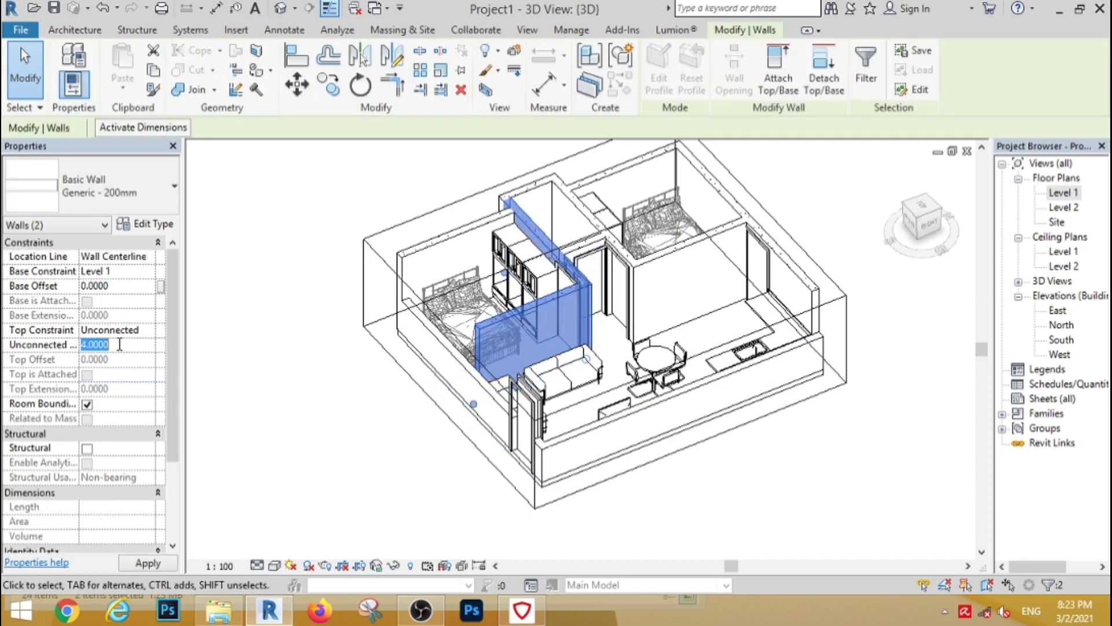
{"action": "type", "text": "3"}
{"action": "left_click", "coordinate": [245, 409]}
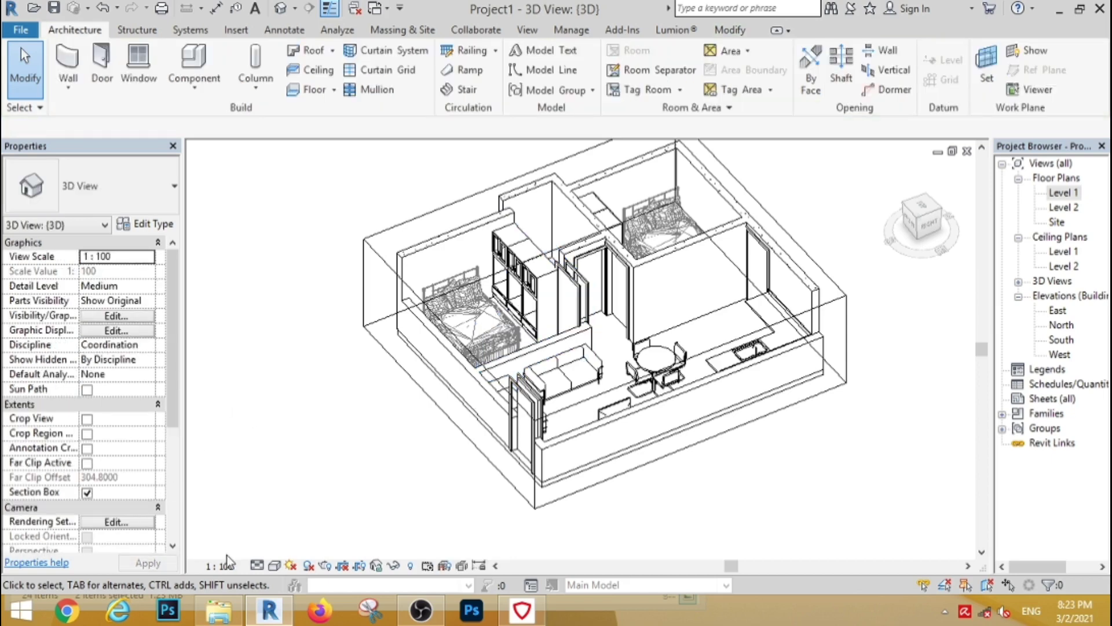
{"action": "left_click", "coordinate": [273, 571]}
{"action": "left_click", "coordinate": [297, 534]}
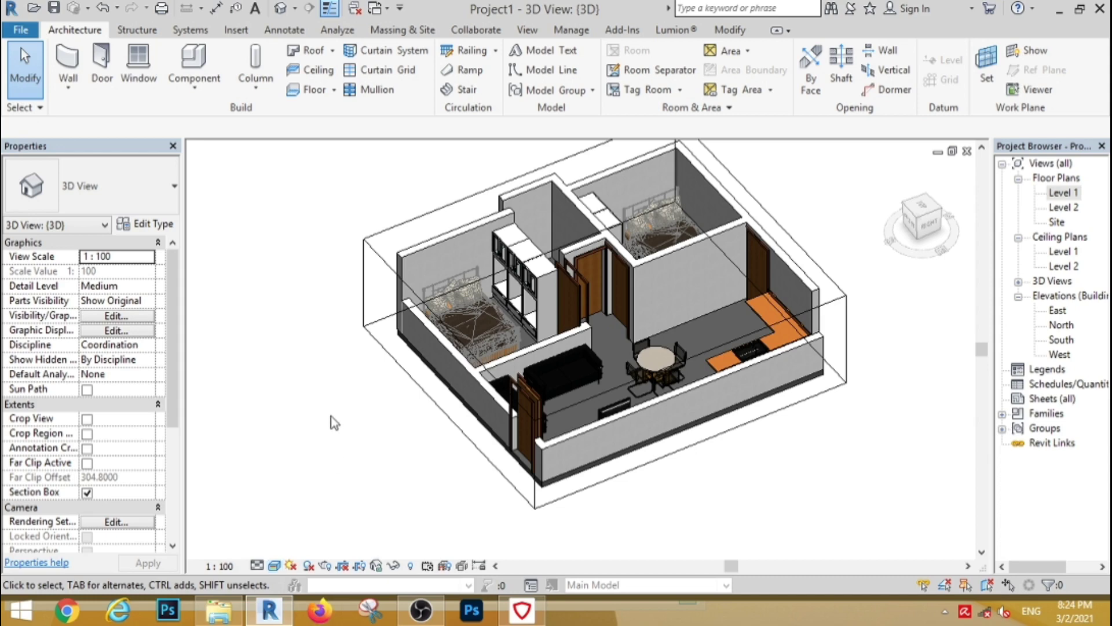
Step: Orbit the view and set the bedroom–kitchen partition's Top Constraint to Unconnected
{"action": "scroll", "coordinate": [330, 417], "scroll_direction": "down", "scroll_amount": 3}
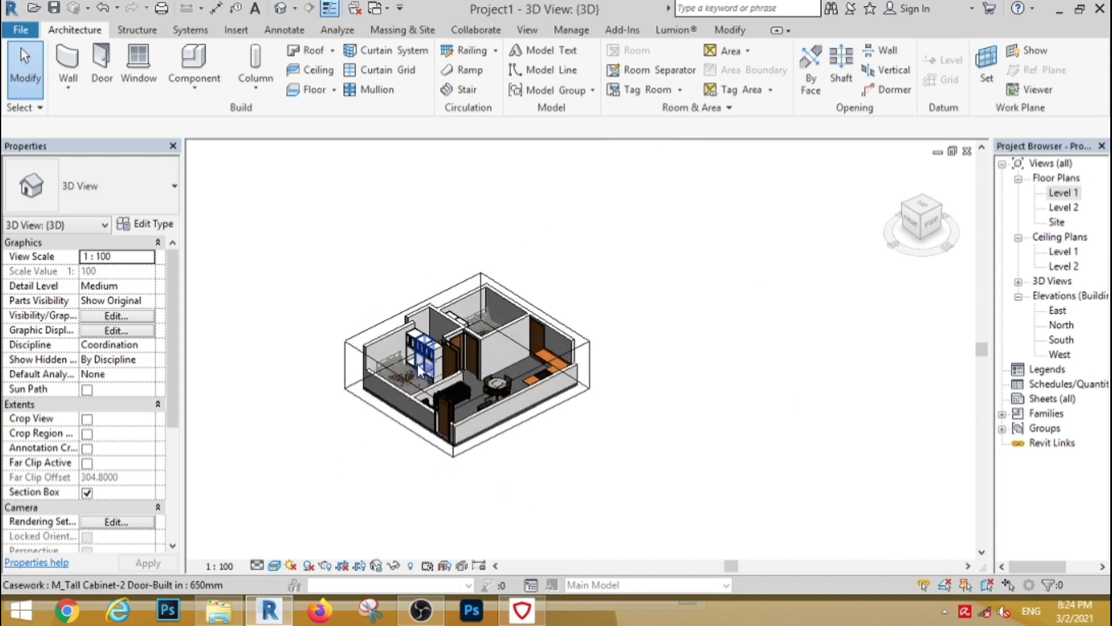
{"action": "scroll", "coordinate": [420, 371], "scroll_direction": "up", "scroll_amount": 4}
{"action": "middle_click_drag", "start_coordinate": [419, 371], "coordinate": [652, 495], "text": "shift"}
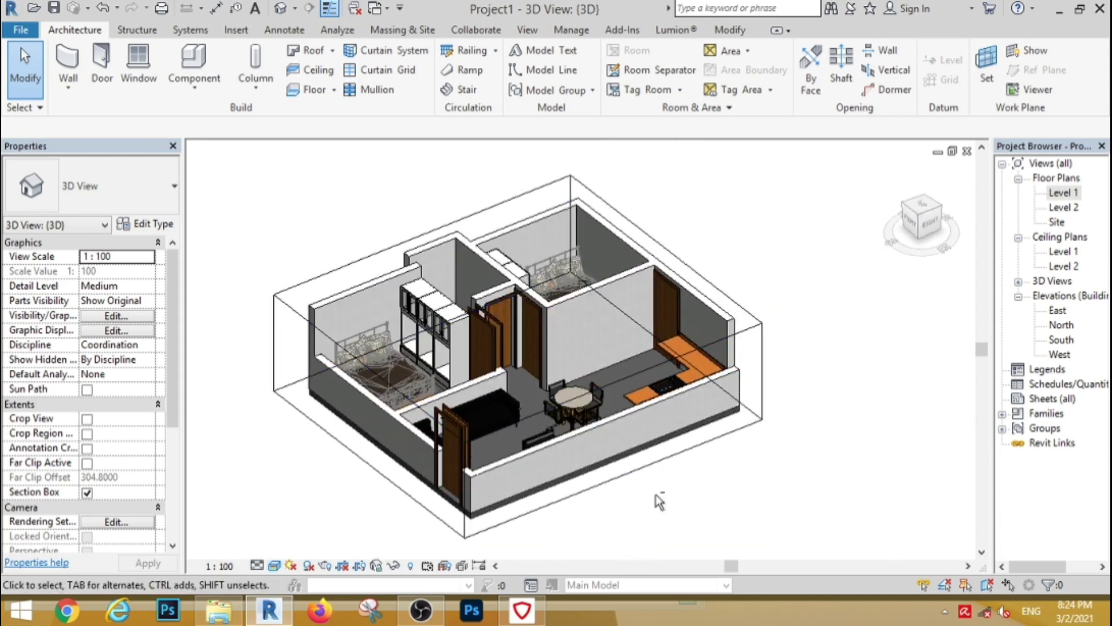
{"action": "left_click", "coordinate": [574, 300]}
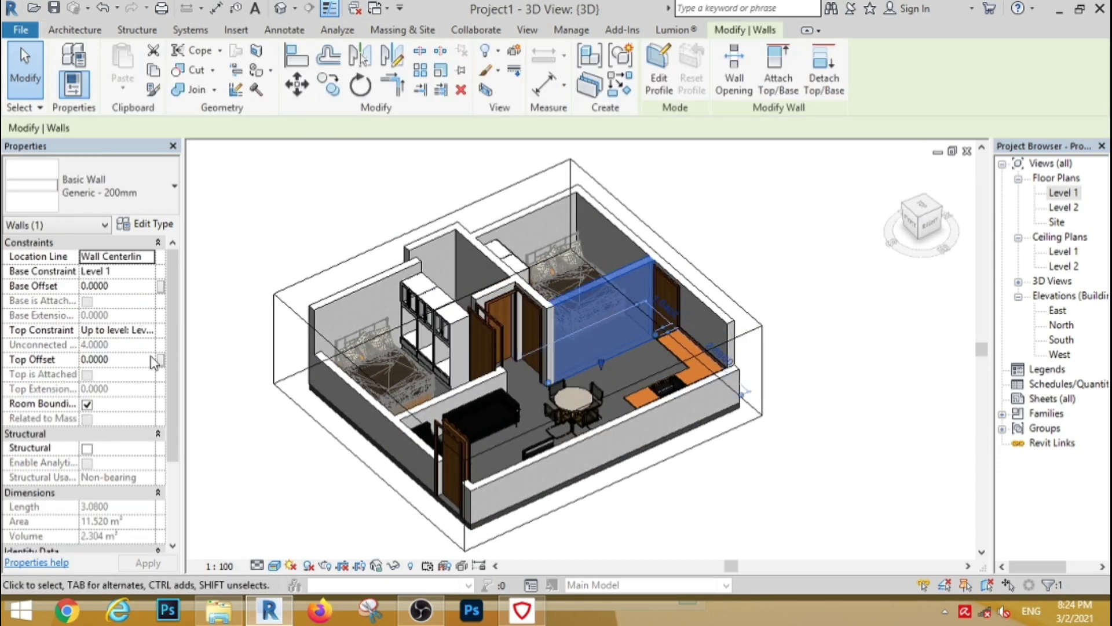
{"action": "left_click", "coordinate": [155, 335]}
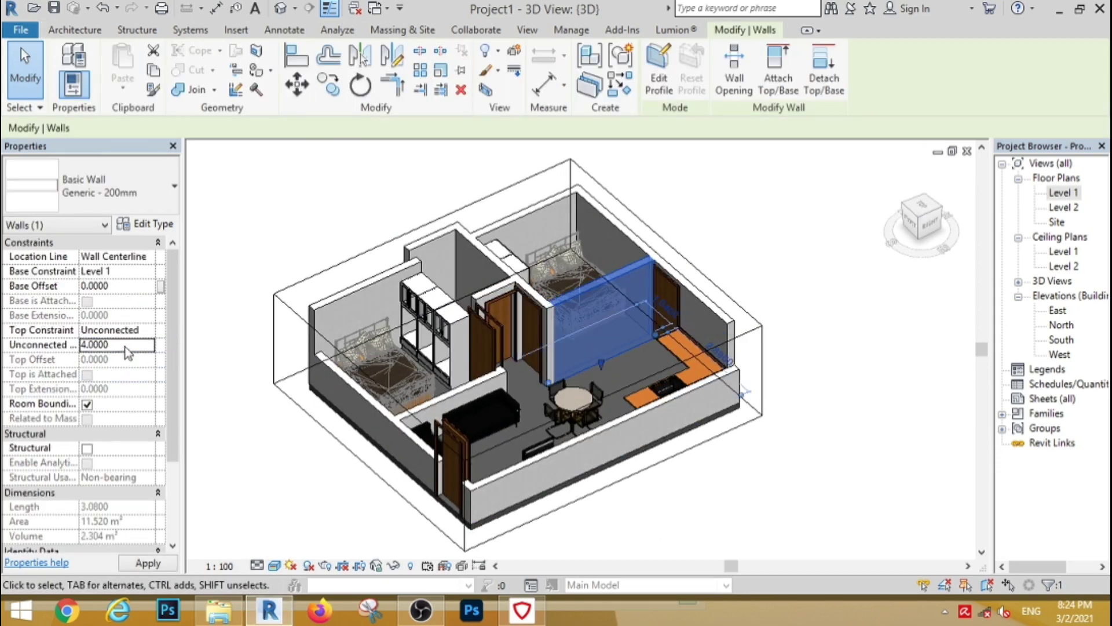
{"action": "type", "text": "1.0000"}
{"action": "left_click", "coordinate": [791, 463]}
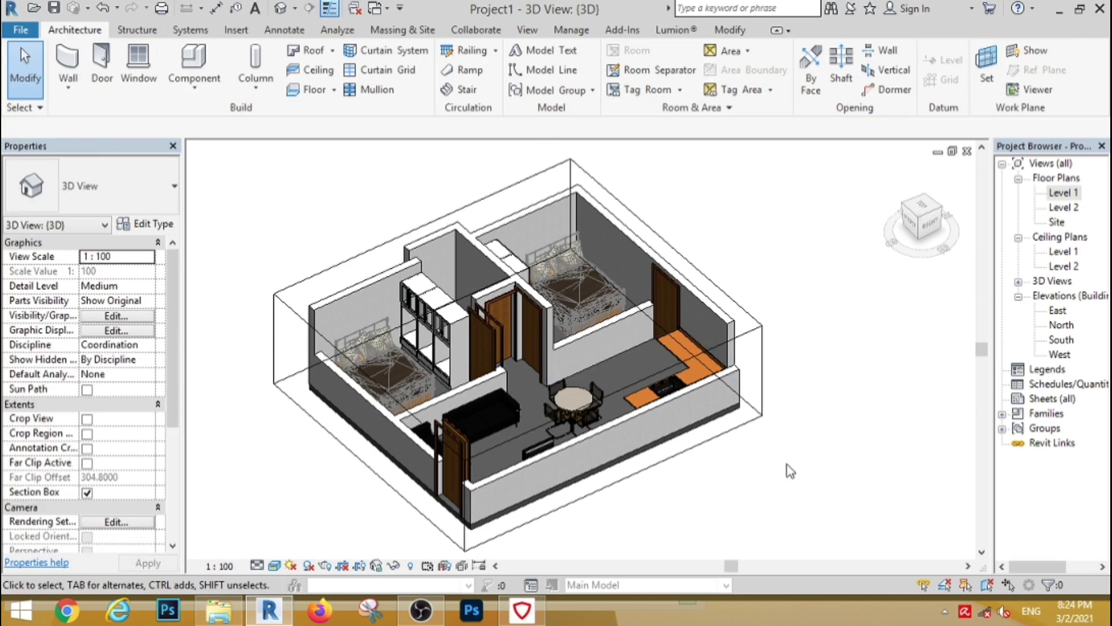
Step: Switch the house floor to Standard Timber-Wood Finish and orbit in to view it
{"action": "left_click", "coordinate": [476, 528]}
{"action": "left_click", "coordinate": [116, 186]}
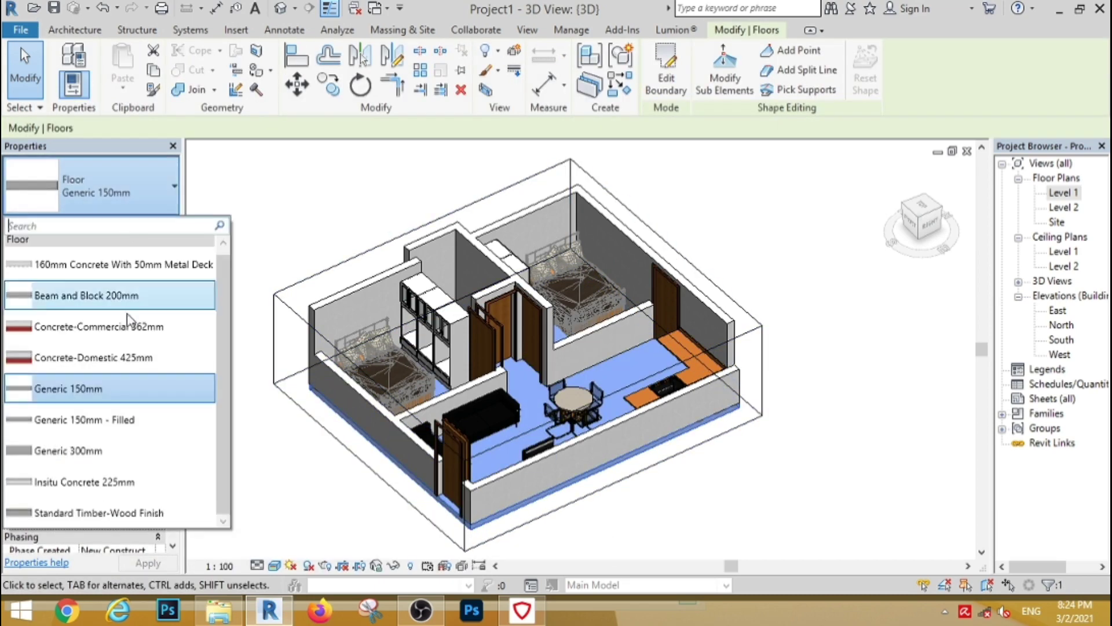
{"action": "left_click", "coordinate": [98, 578]}
{"action": "left_click", "coordinate": [810, 478]}
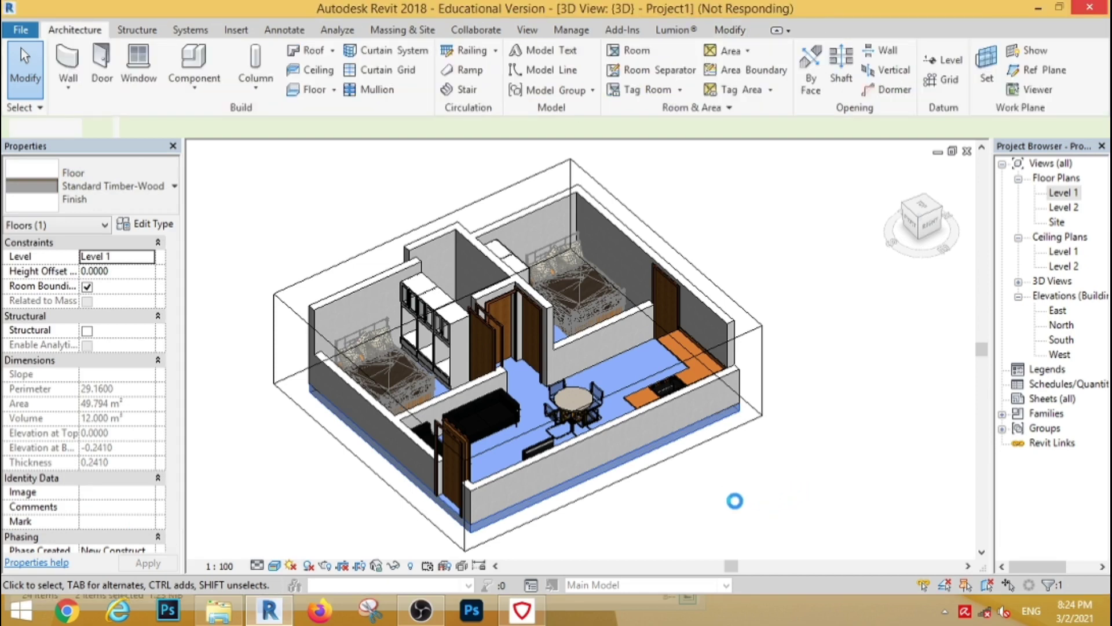
{"action": "middle_click_drag", "start_coordinate": [707, 516], "coordinate": [707, 514], "text": "shift"}
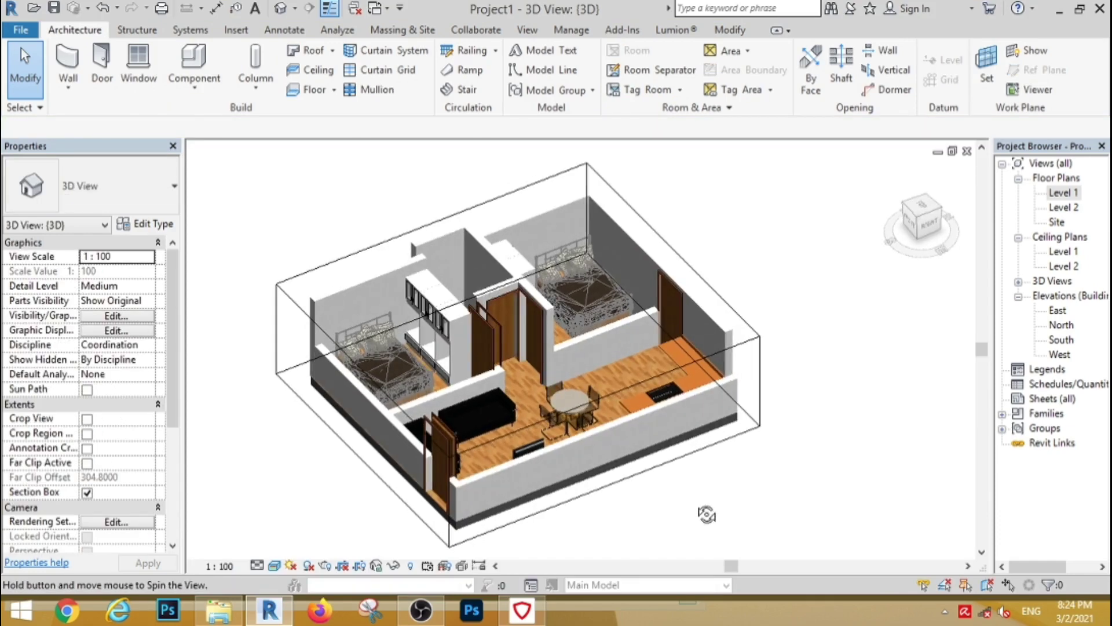
{"action": "scroll", "coordinate": [706, 514], "scroll_direction": "up", "scroll_amount": 3}
{"action": "middle_click_drag", "start_coordinate": [822, 527], "coordinate": [869, 509], "text": "shift"}
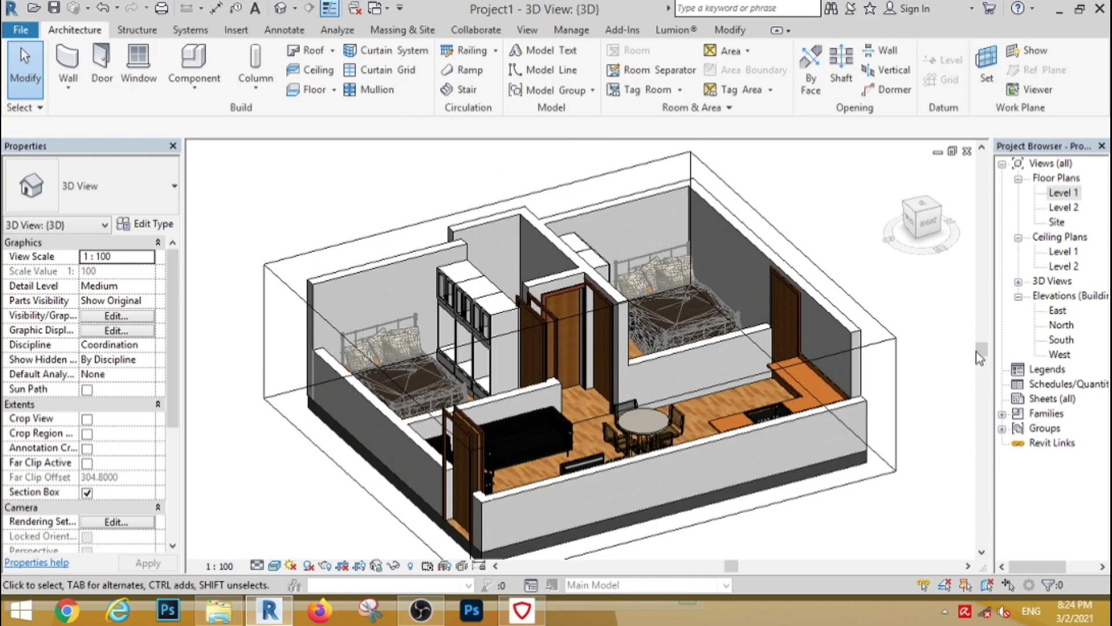
{"action": "left_click_drag", "start_coordinate": [976, 351], "coordinate": [977, 359]}
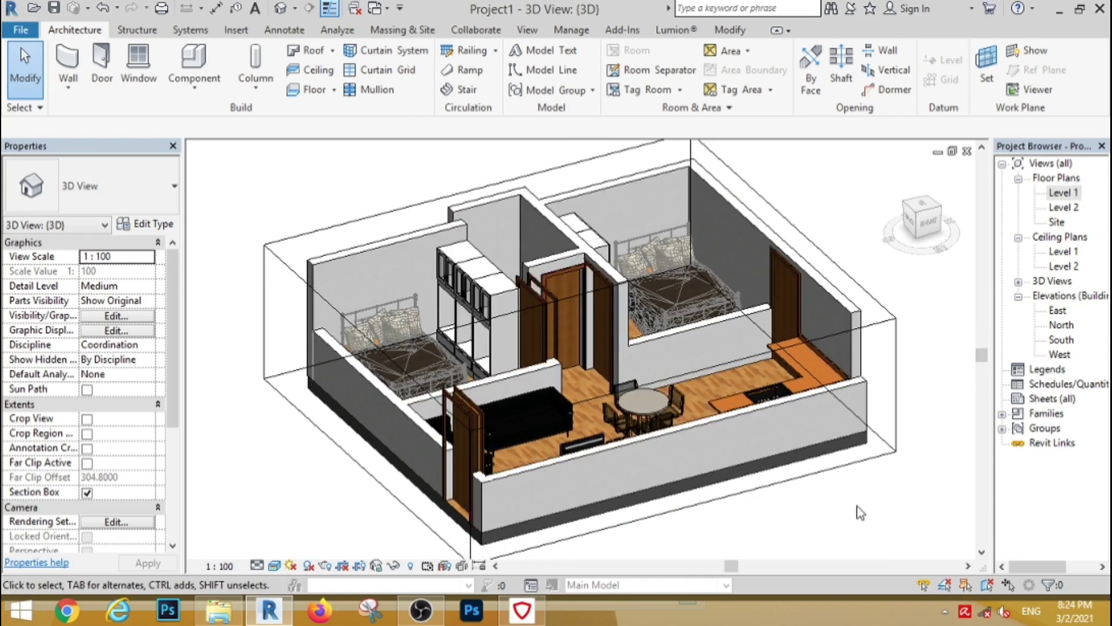
Step: Set the Rendering background style to Color with a pale peach RGB 255-227-215
{"action": "key", "text": "r"}
{"action": "key", "text": "r"}
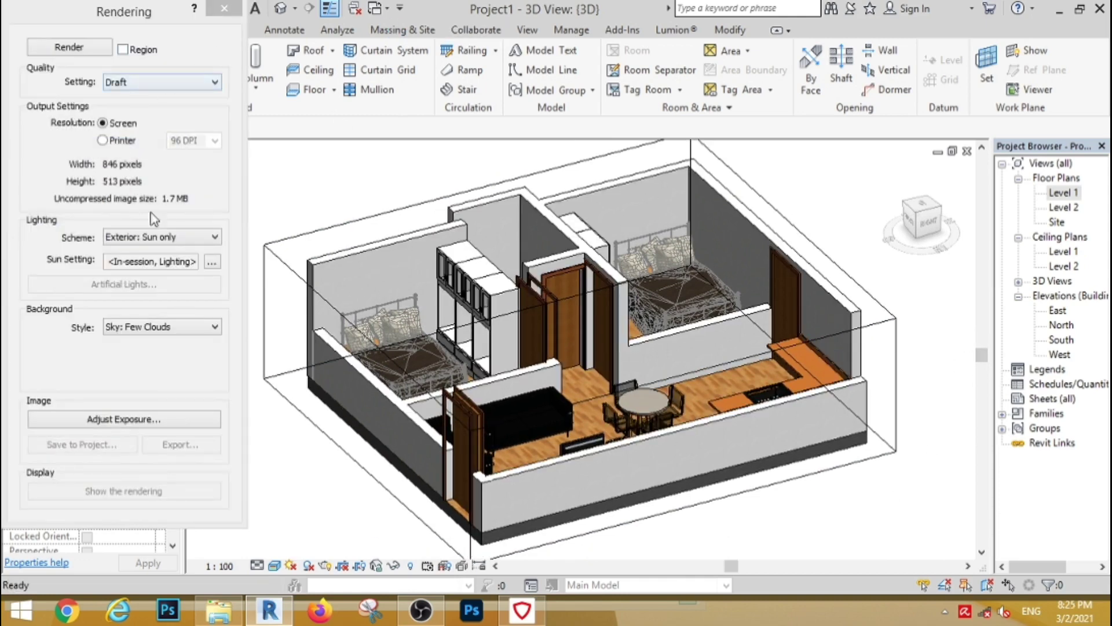
{"action": "left_click", "coordinate": [213, 326]}
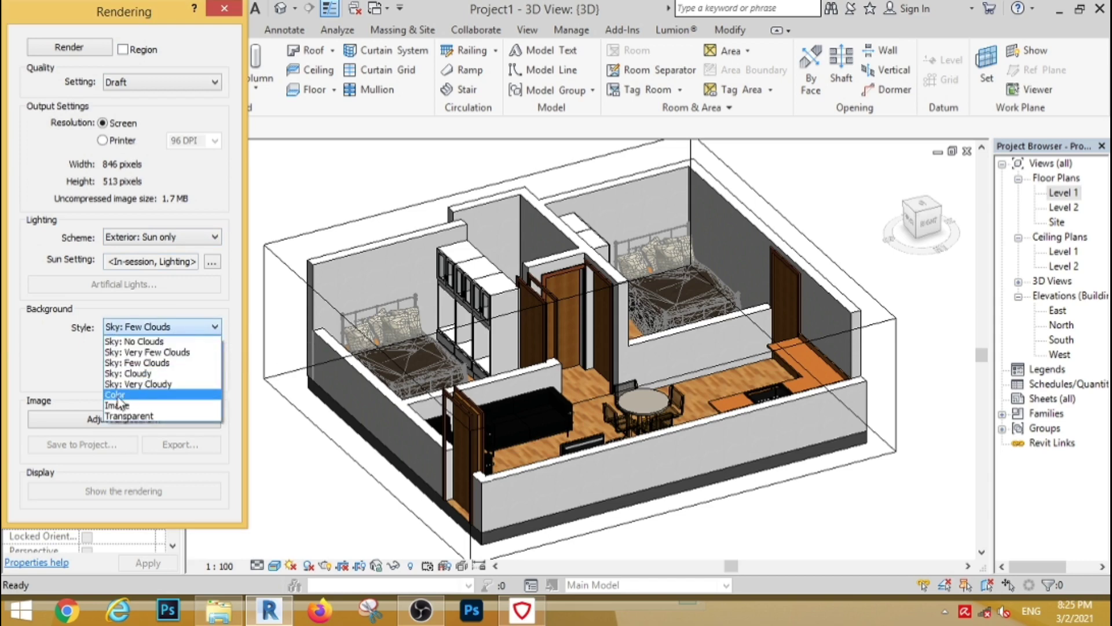
{"action": "left_click", "coordinate": [119, 395]}
{"action": "left_click", "coordinate": [154, 353]}
{"action": "left_click", "coordinate": [48, 186]}
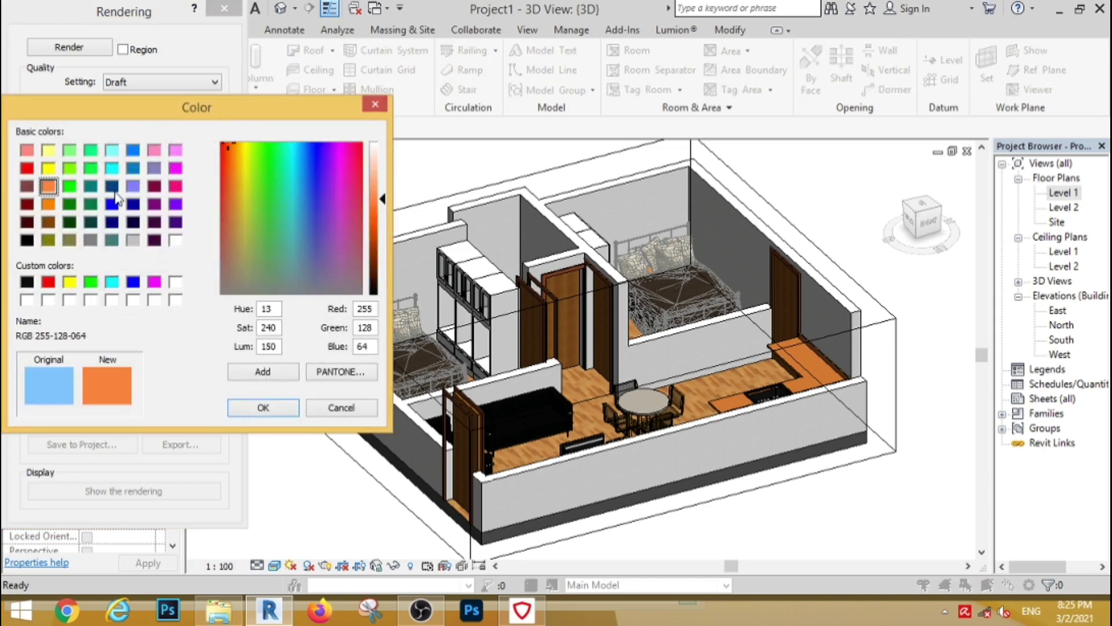
{"action": "left_click_drag", "start_coordinate": [382, 199], "coordinate": [381, 157]}
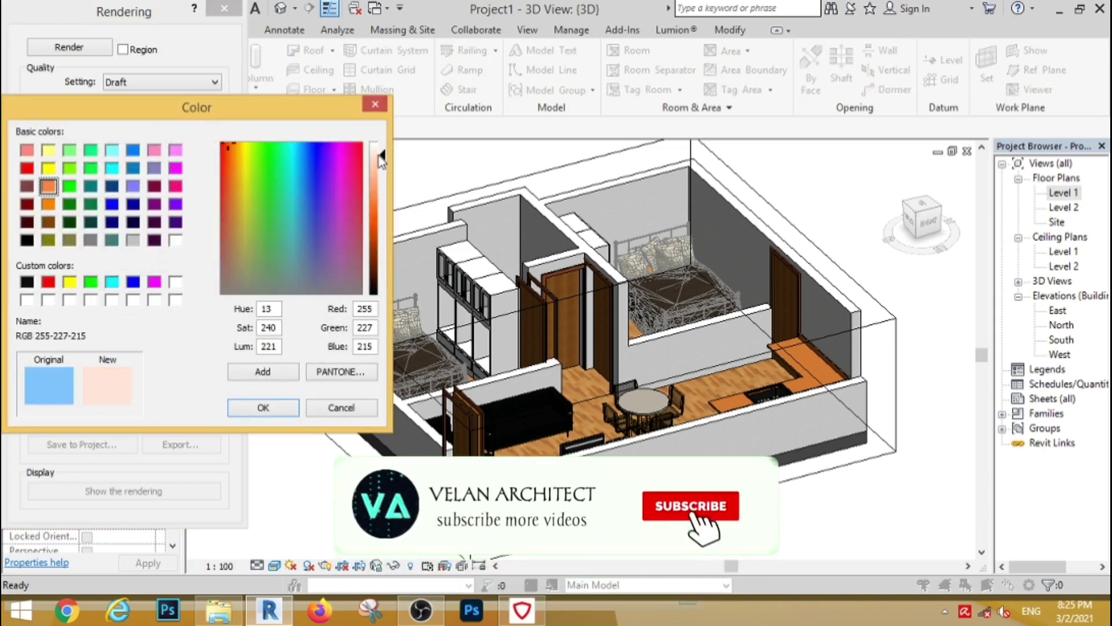
{"action": "left_click", "coordinate": [263, 409]}
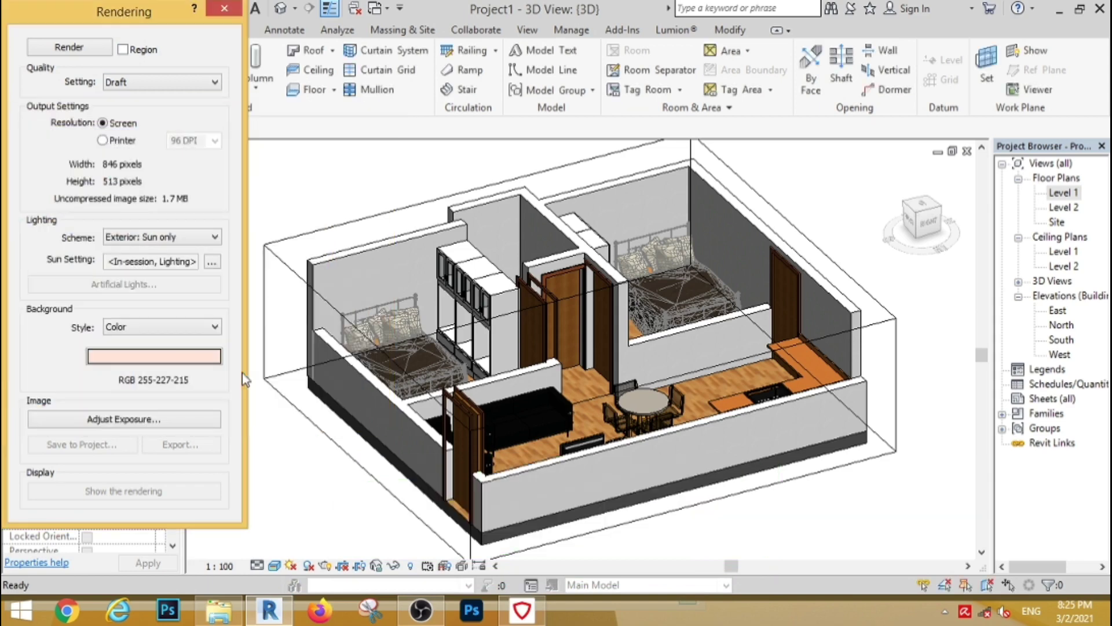
{"action": "left_click", "coordinate": [71, 49]}
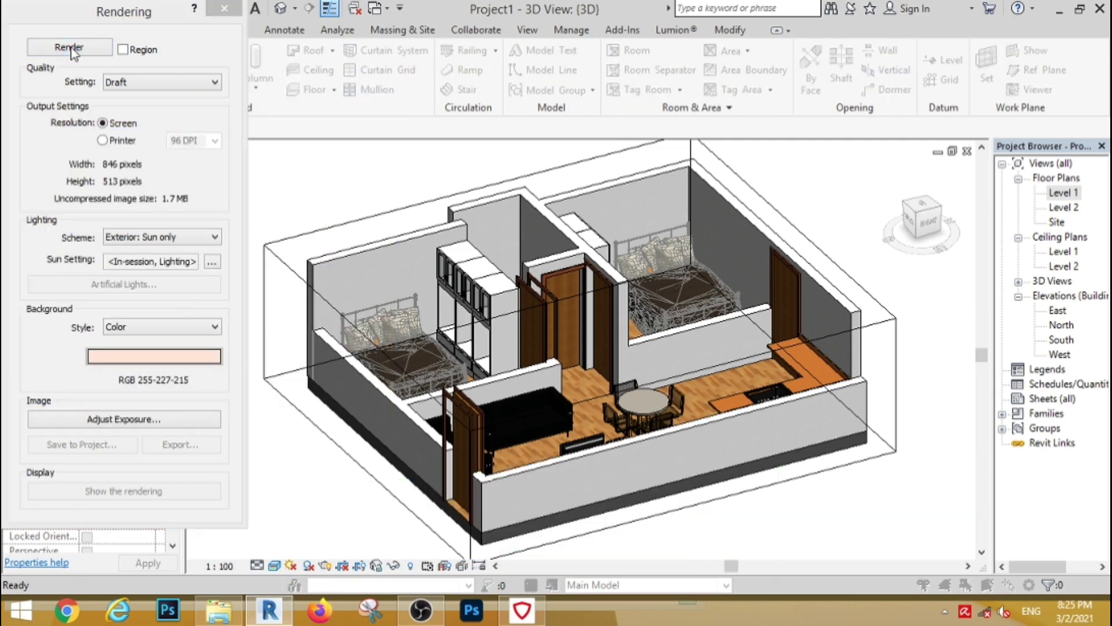
Step: Render the furnished cutaway at Draft quality and wait for it to finish
{"action": "left_click", "coordinate": [71, 48]}
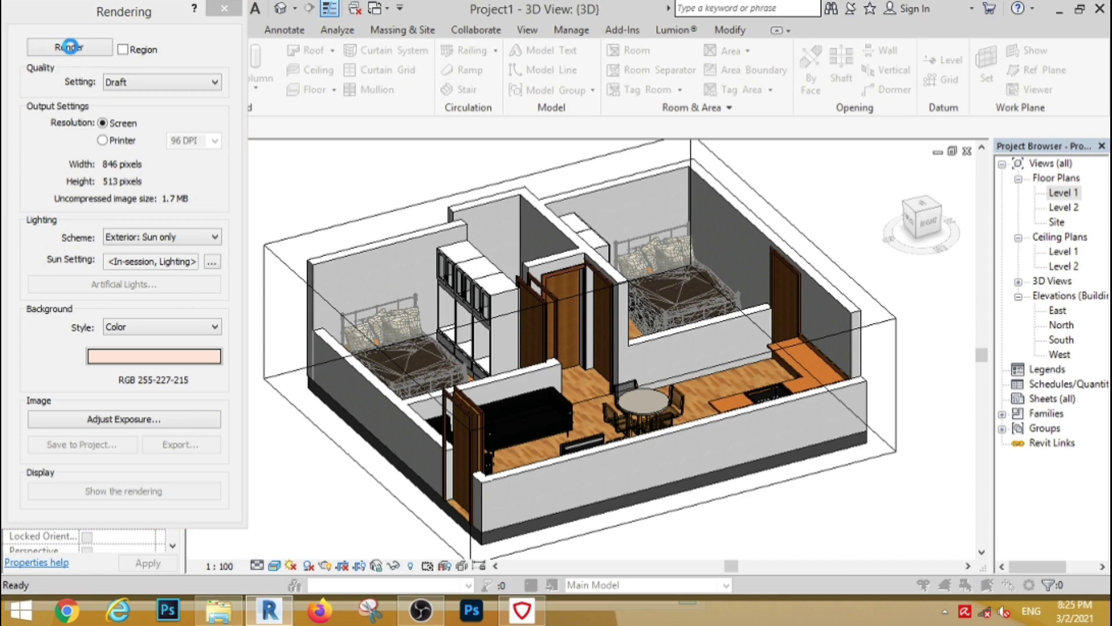